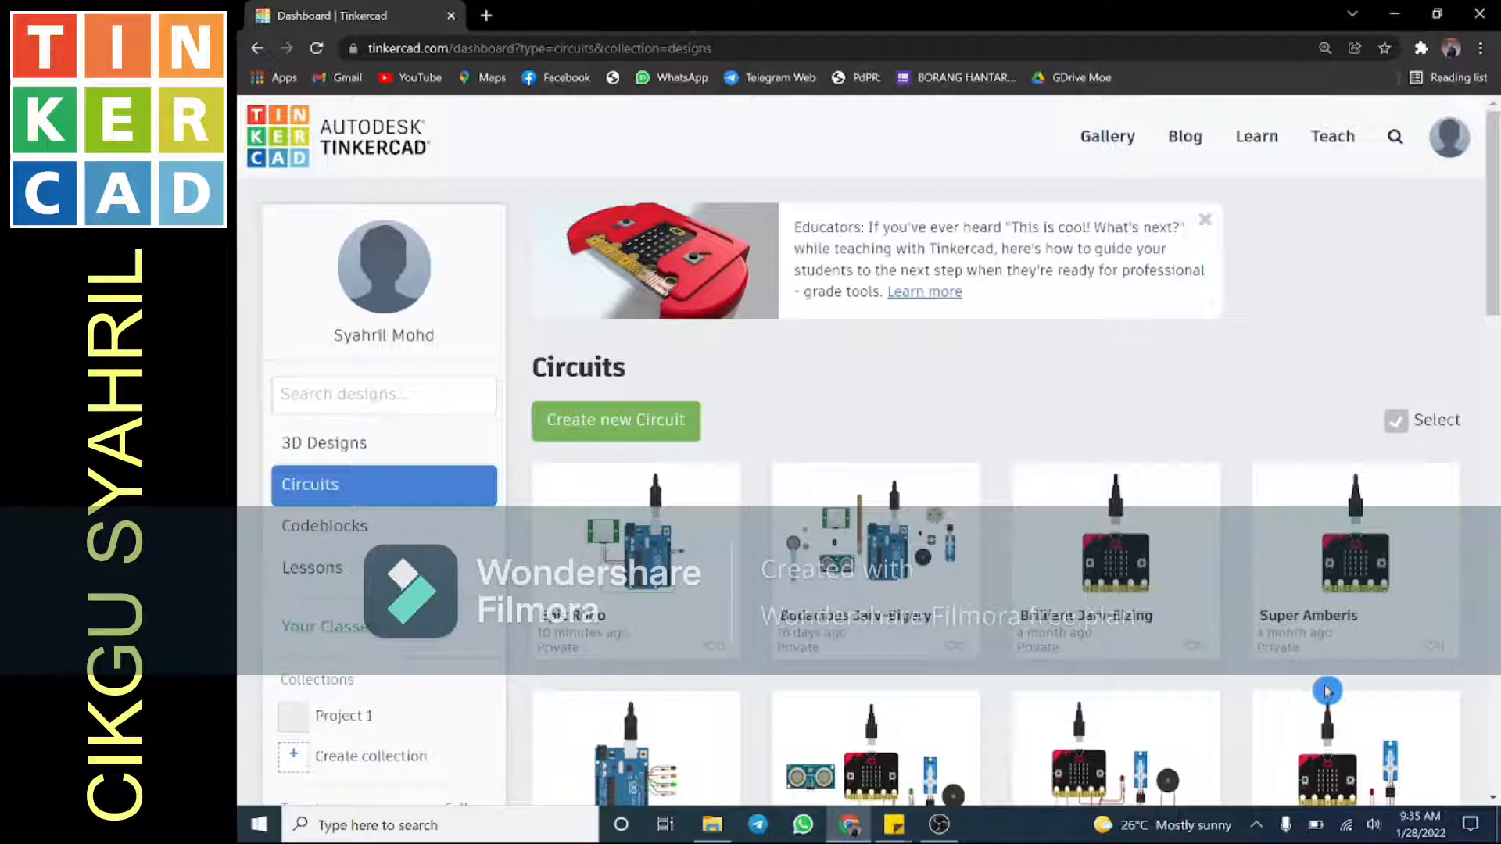
# Look through the dashboard's 3D Designs, Codeblocks and Lessons sections and return to Circuits.
pyautogui.moveTo(1294, 757)
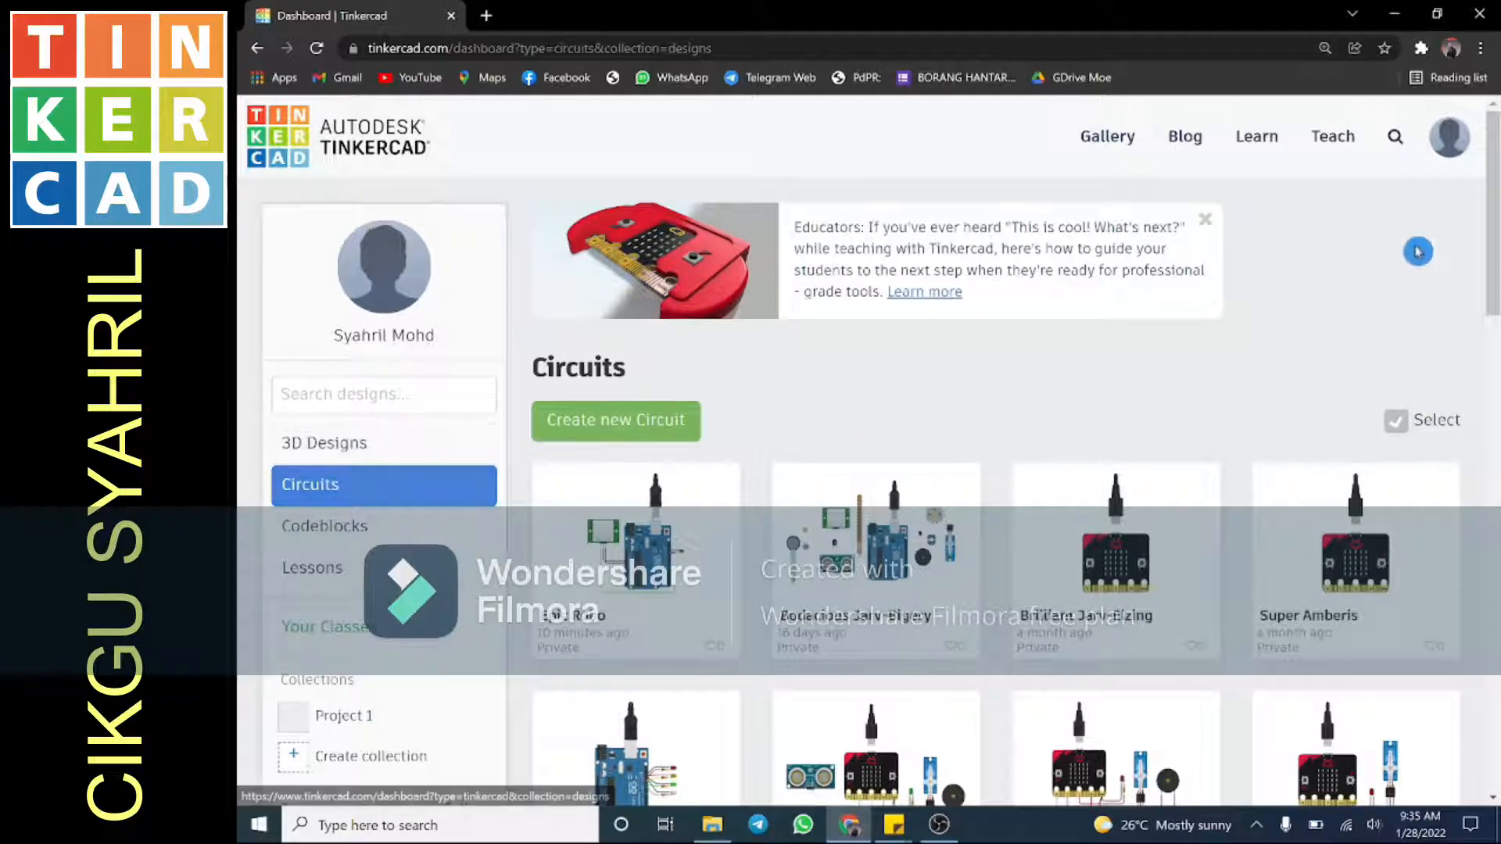
pyautogui.click(376, 451)
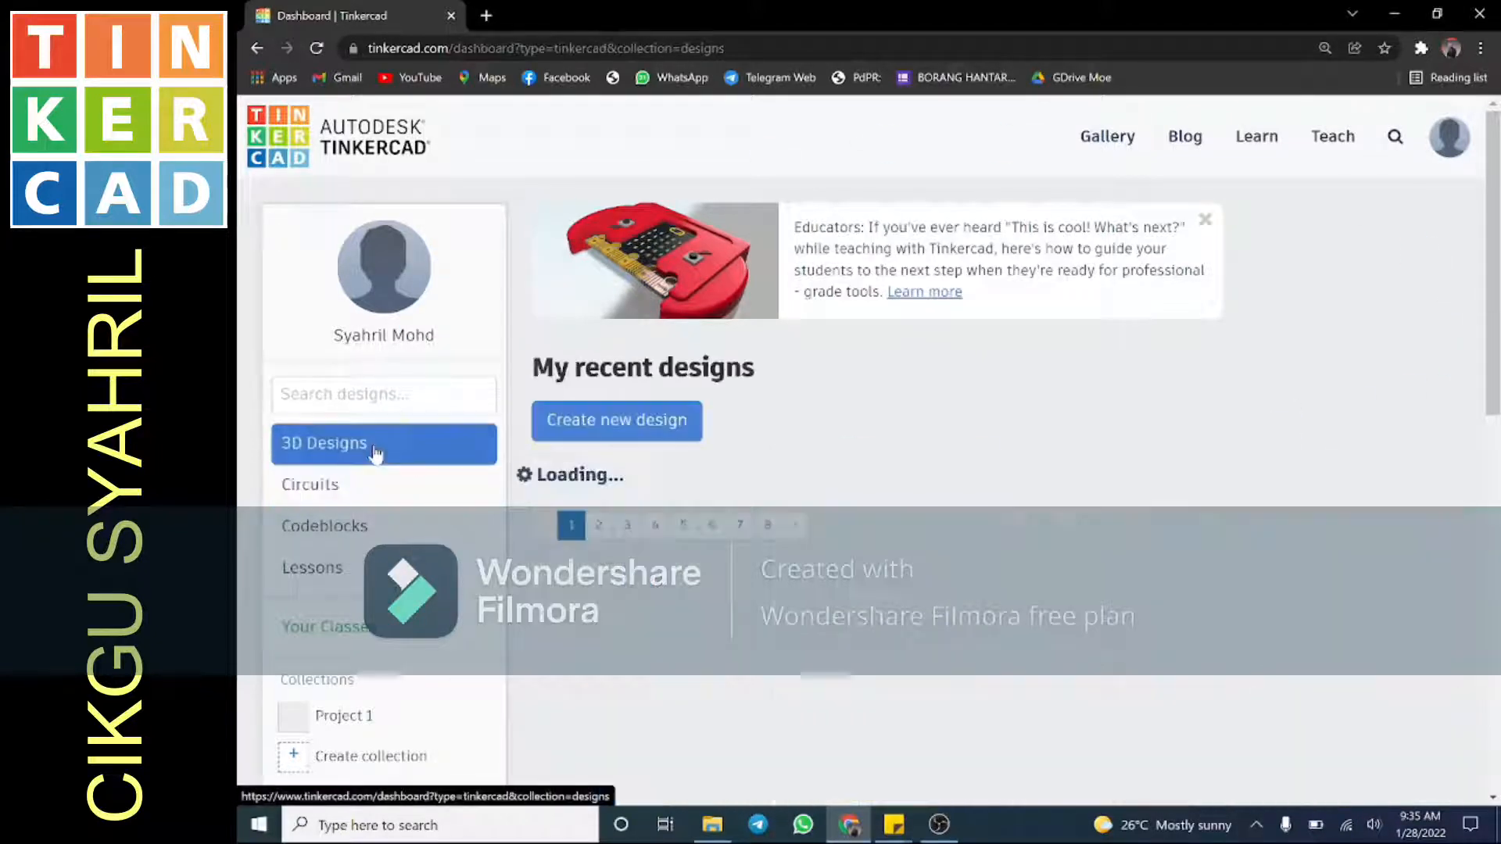
pyautogui.click(366, 490)
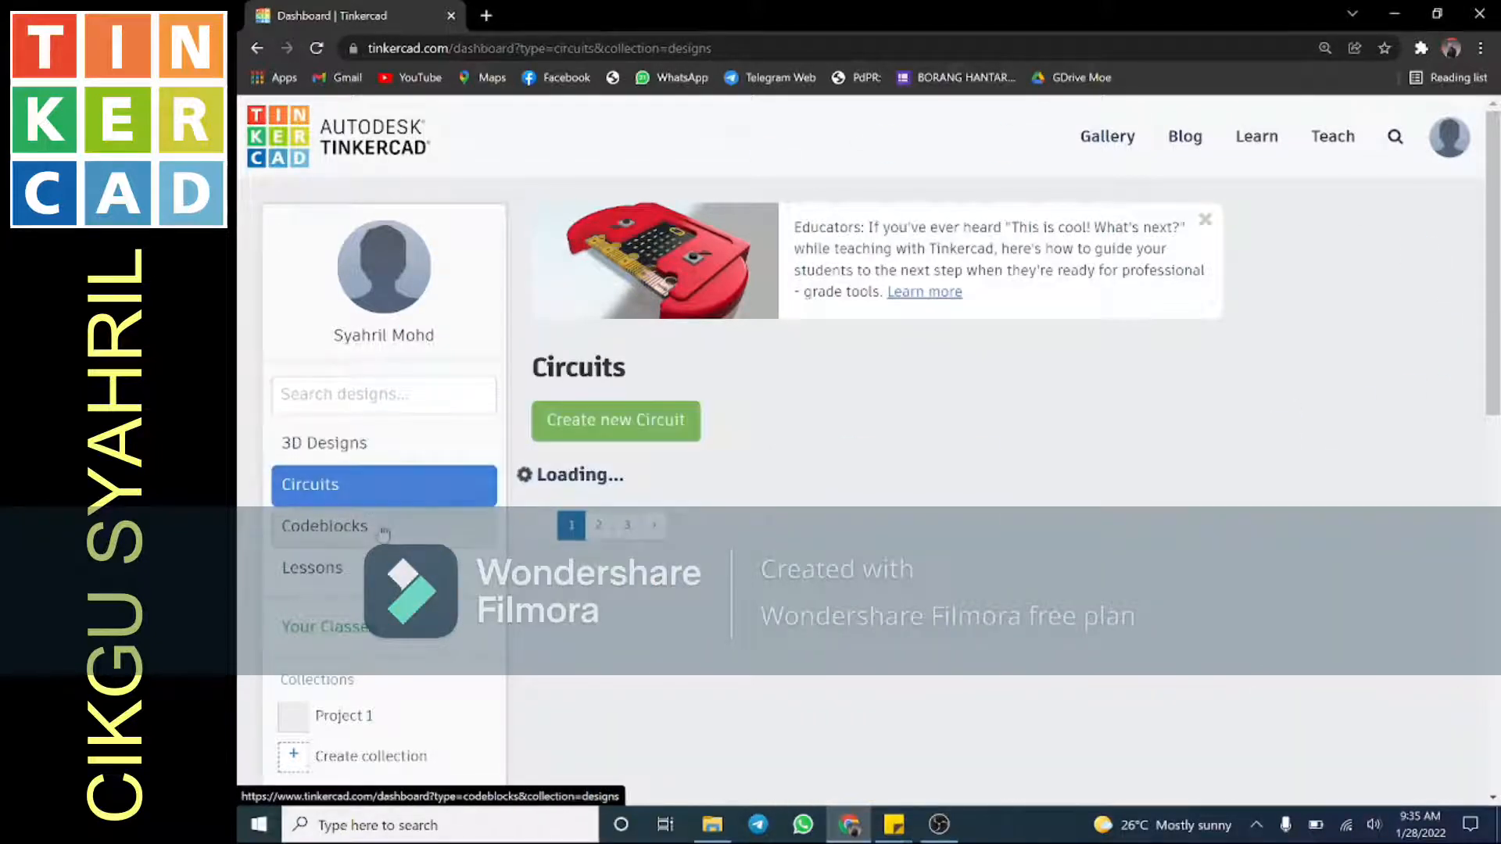
pyautogui.click(376, 527)
pyautogui.click(321, 568)
pyautogui.click(391, 491)
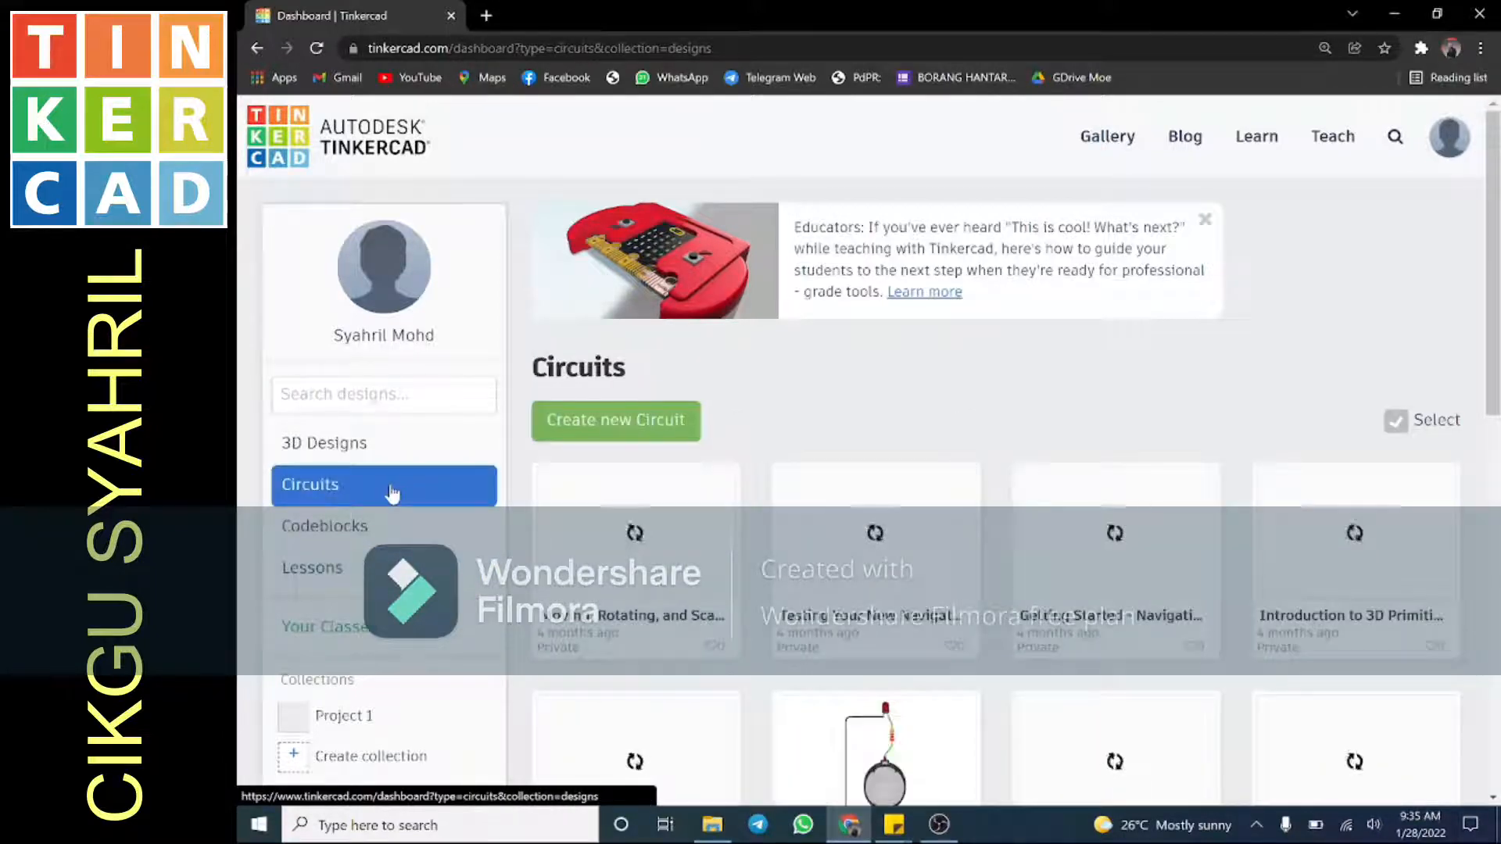
# Create a new circuit and add an Arduino Uno R3 board to the middle of the workspace.
pyautogui.click(608, 429)
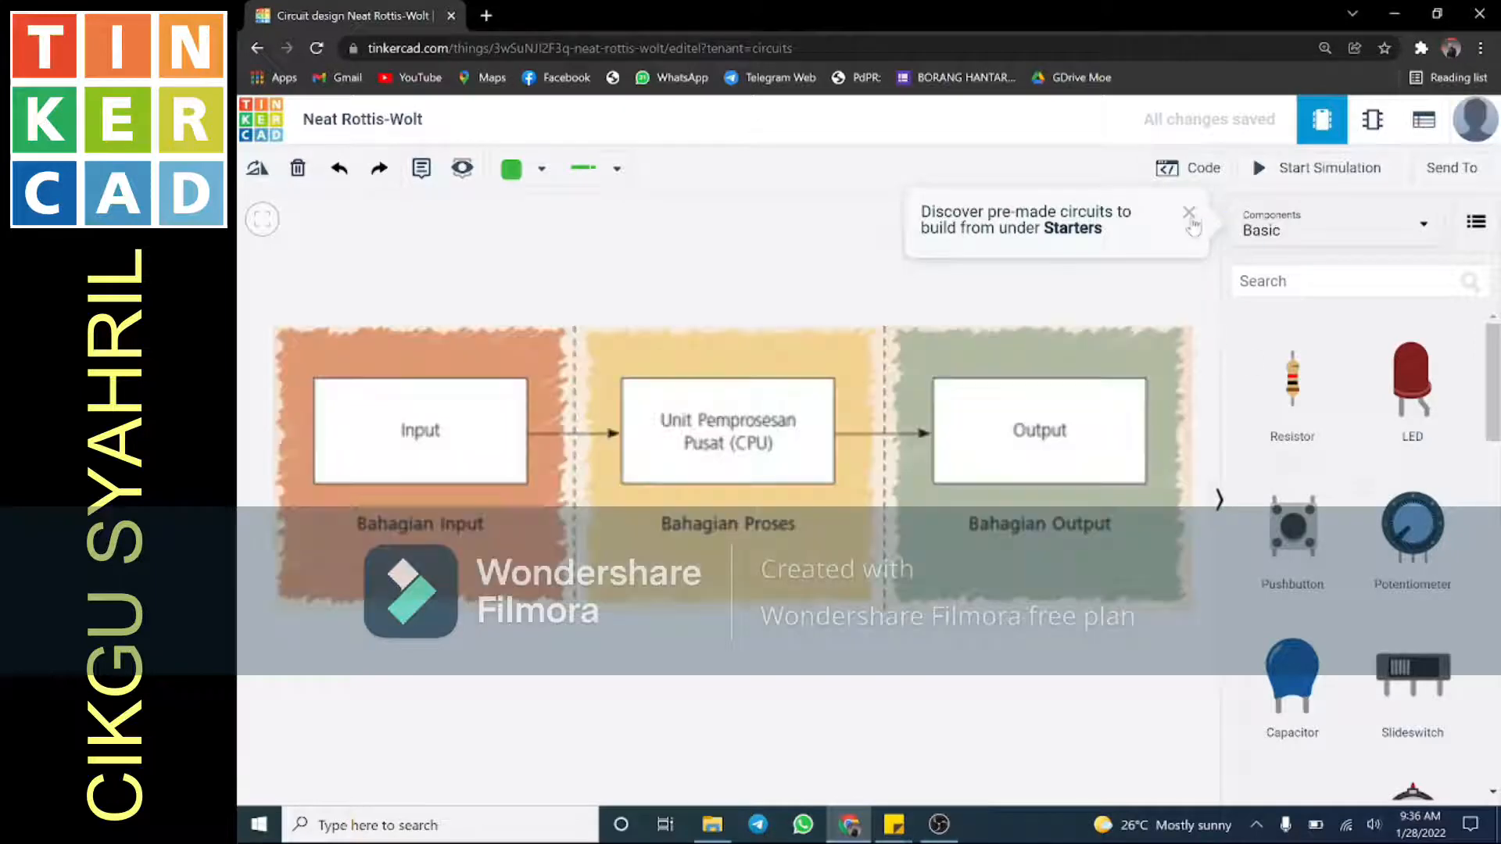
pyautogui.click(1191, 216)
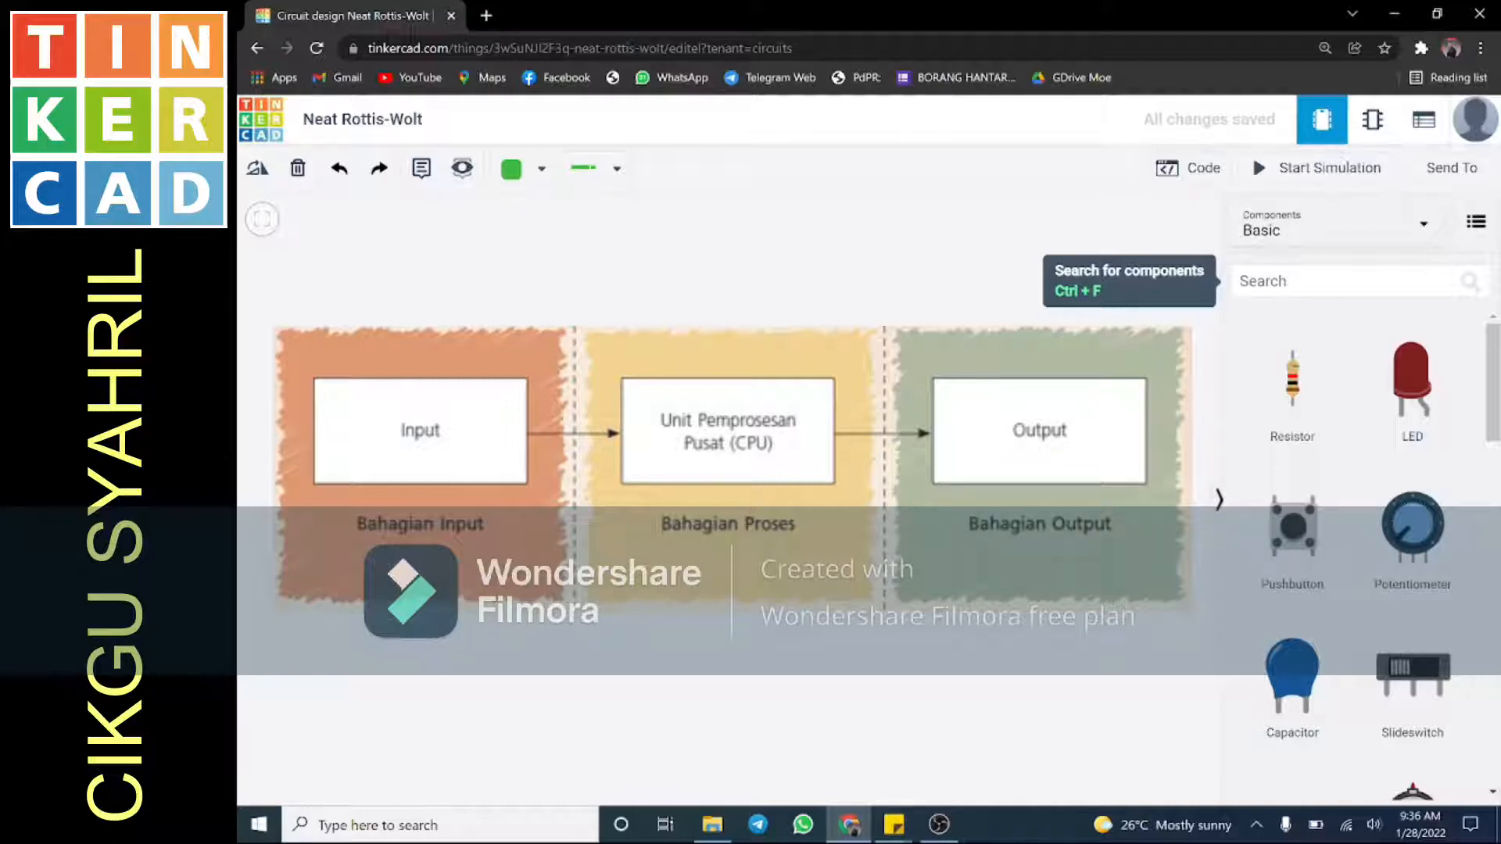
pyautogui.click(1346, 281)
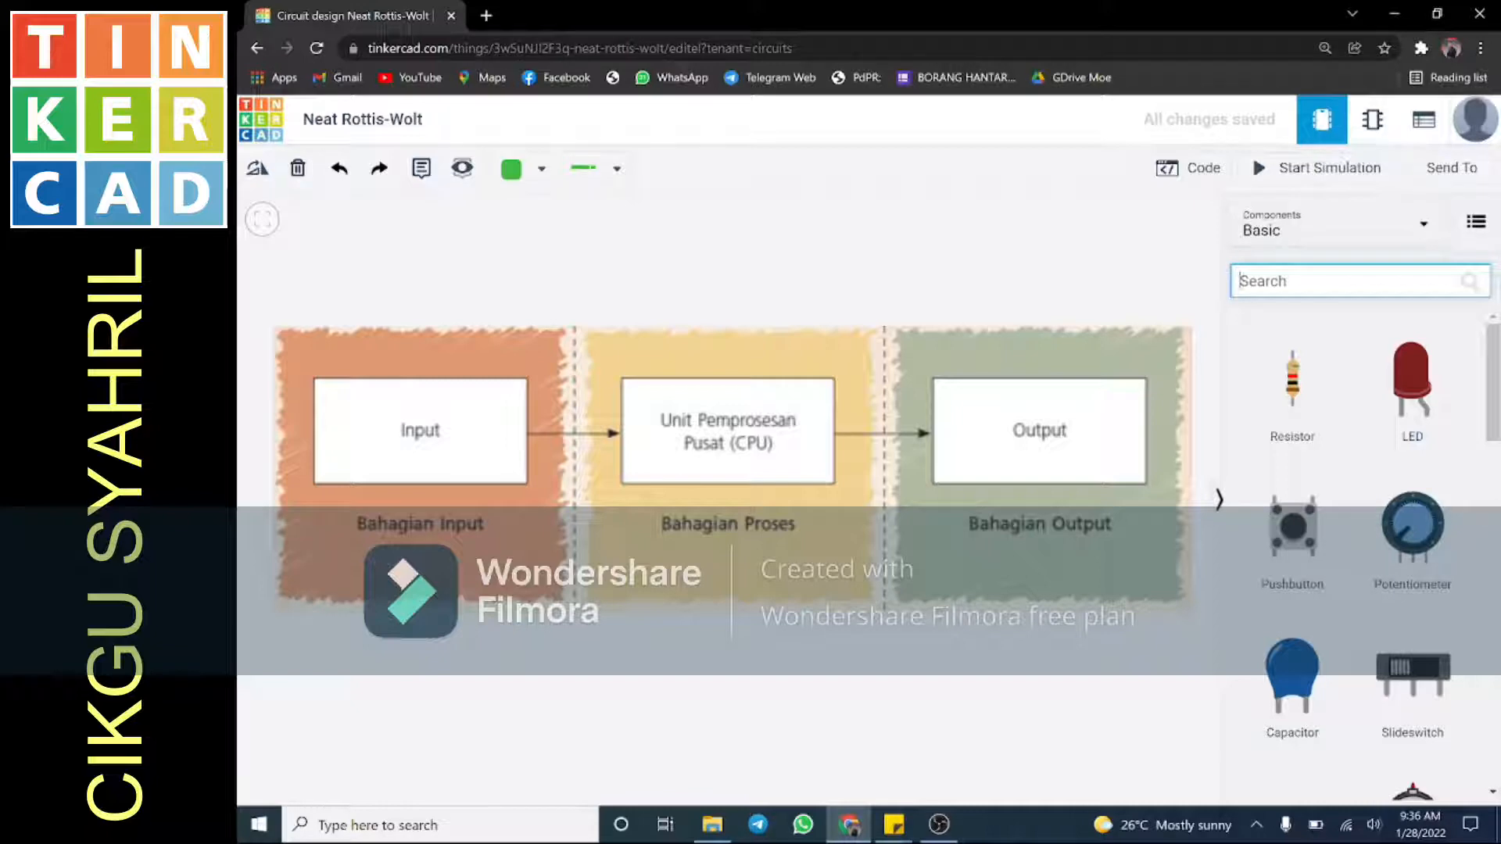
pyautogui.write('arduino')
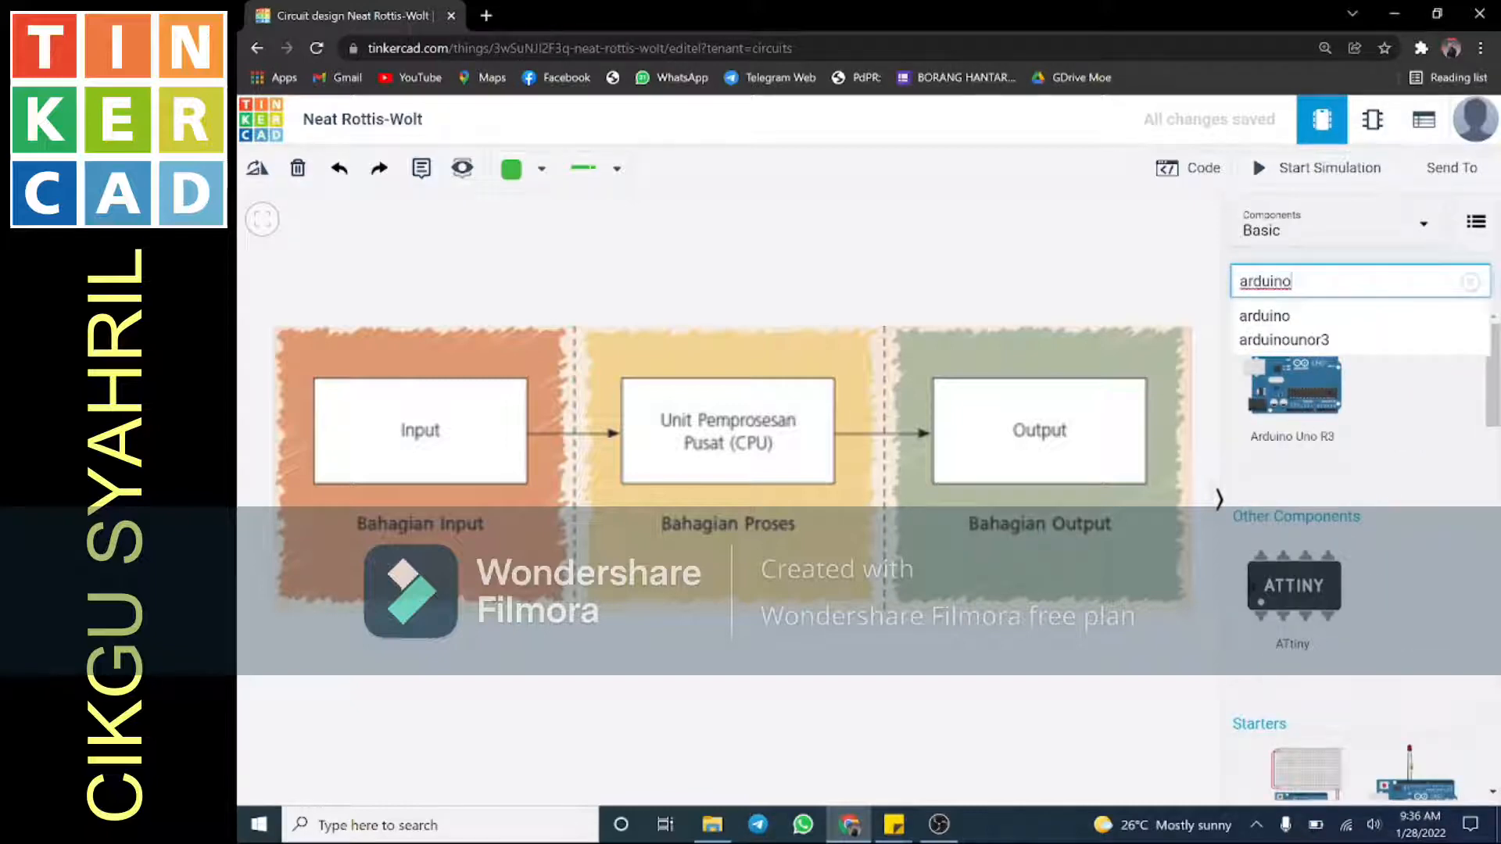
pyautogui.moveTo(1294, 385); pyautogui.dragTo(757, 536)
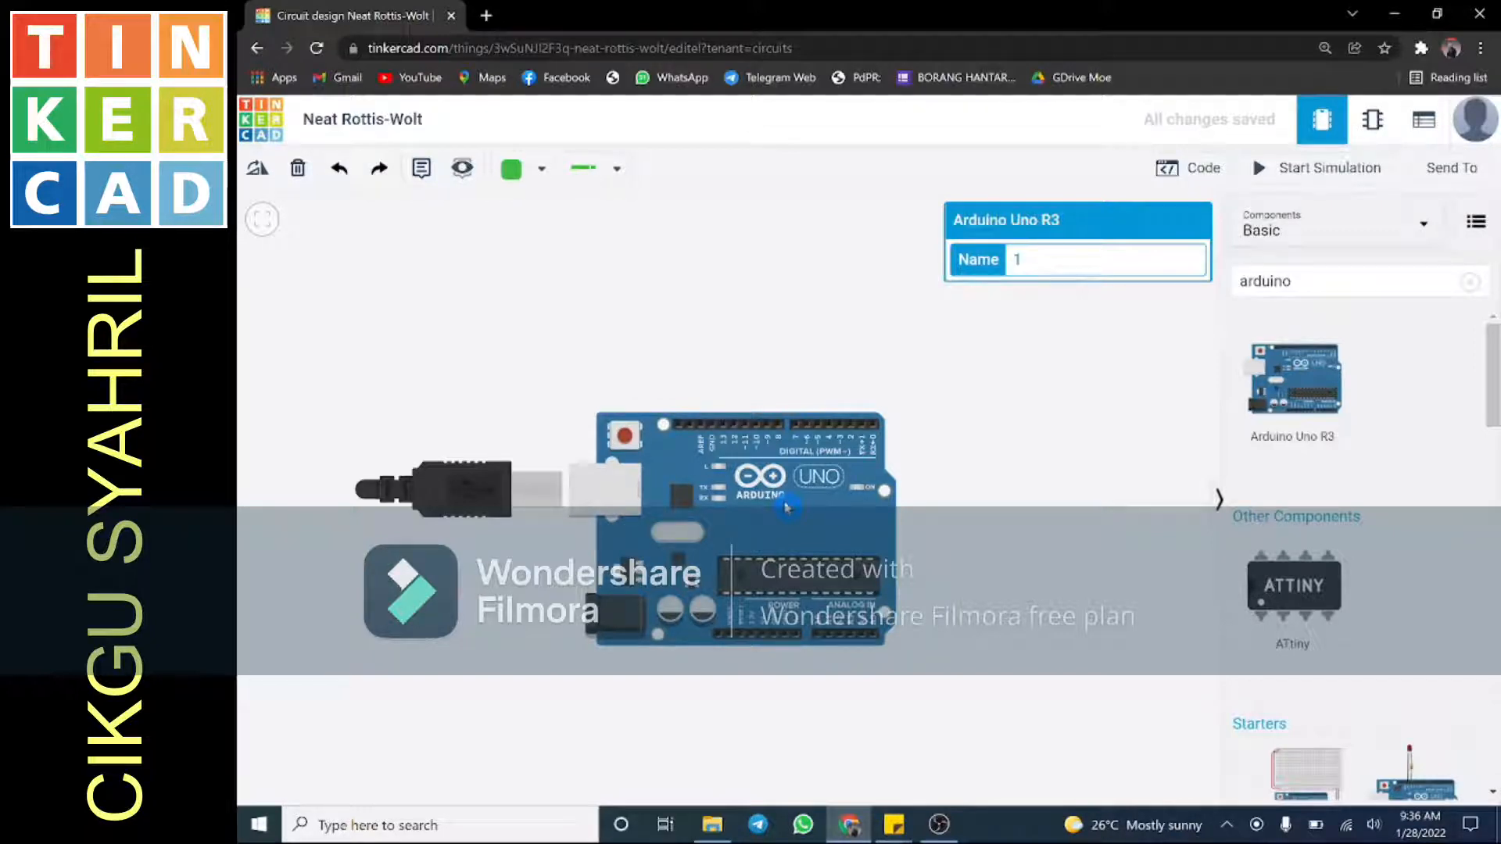
pyautogui.moveTo(786, 506); pyautogui.dragTo(761, 525)
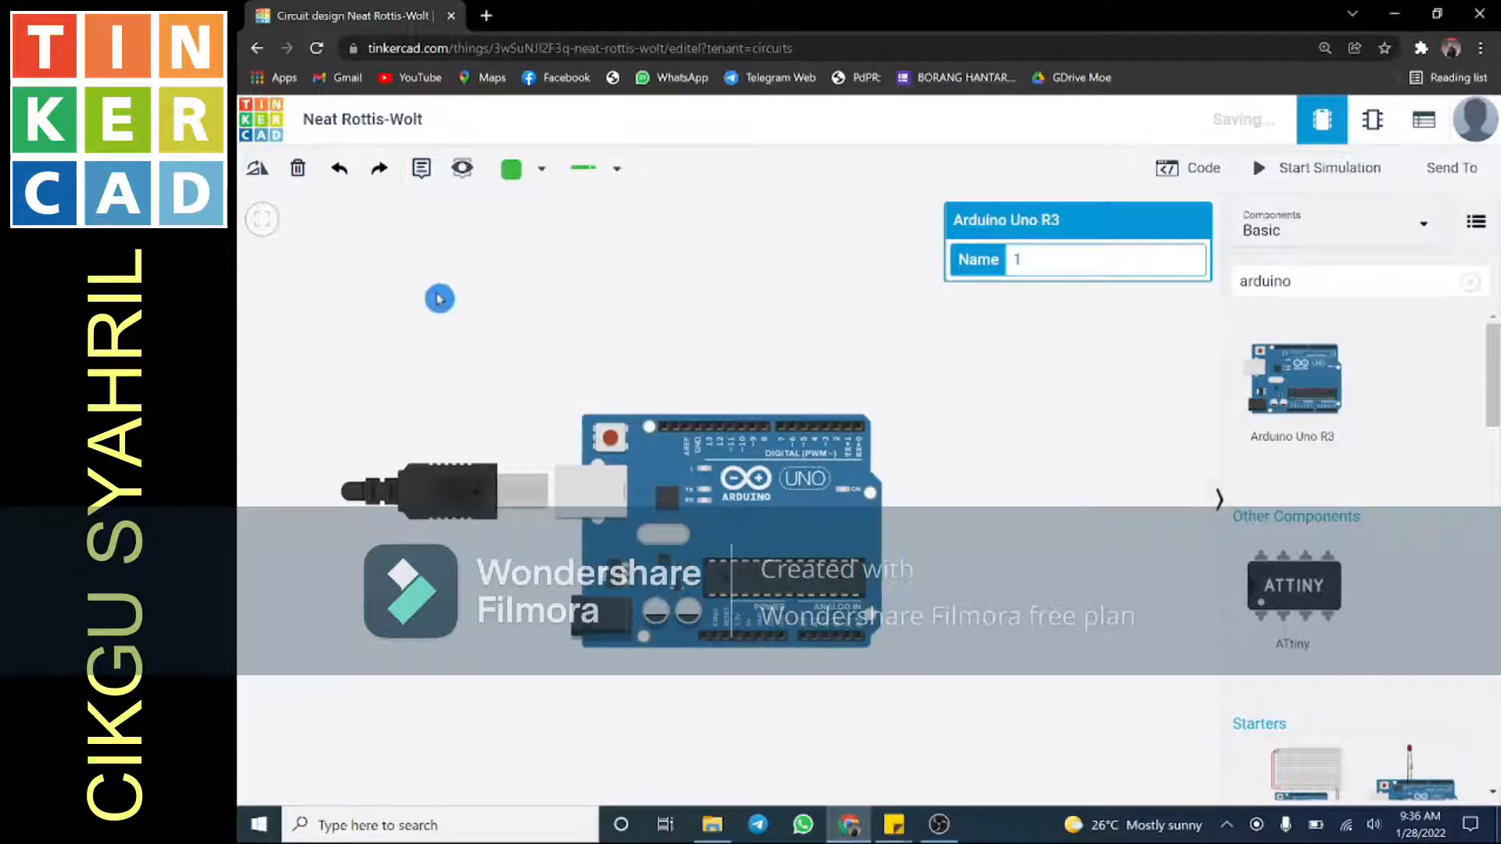
# Rotate the Arduino Uno in three turns so its USB connector points up, and move it slightly down and to the left.
pyautogui.click(257, 169)
pyautogui.click(257, 168)
pyautogui.click(257, 169)
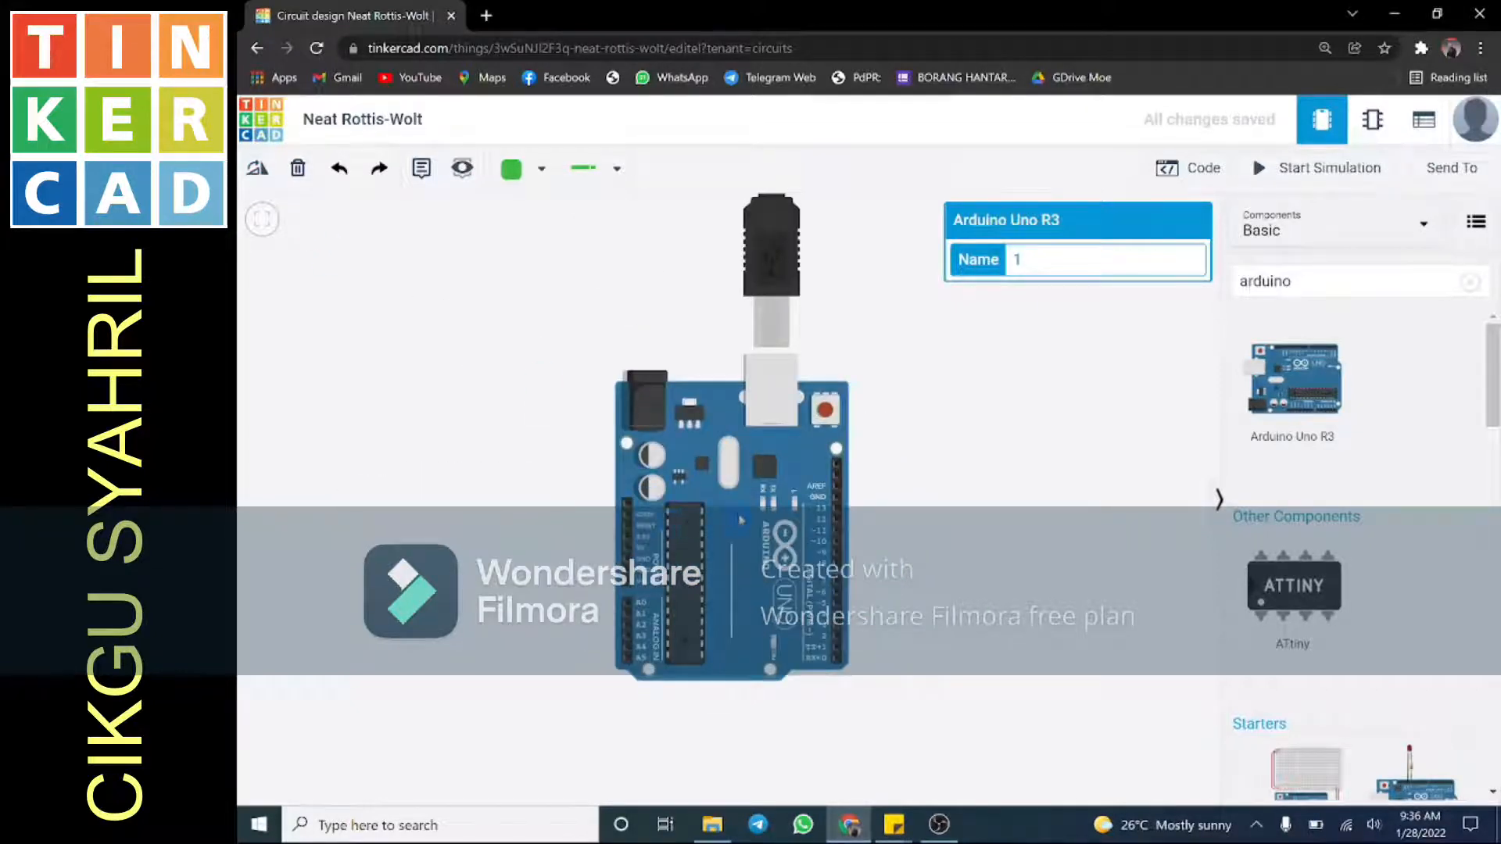
pyautogui.moveTo(741, 520); pyautogui.dragTo(665, 564)
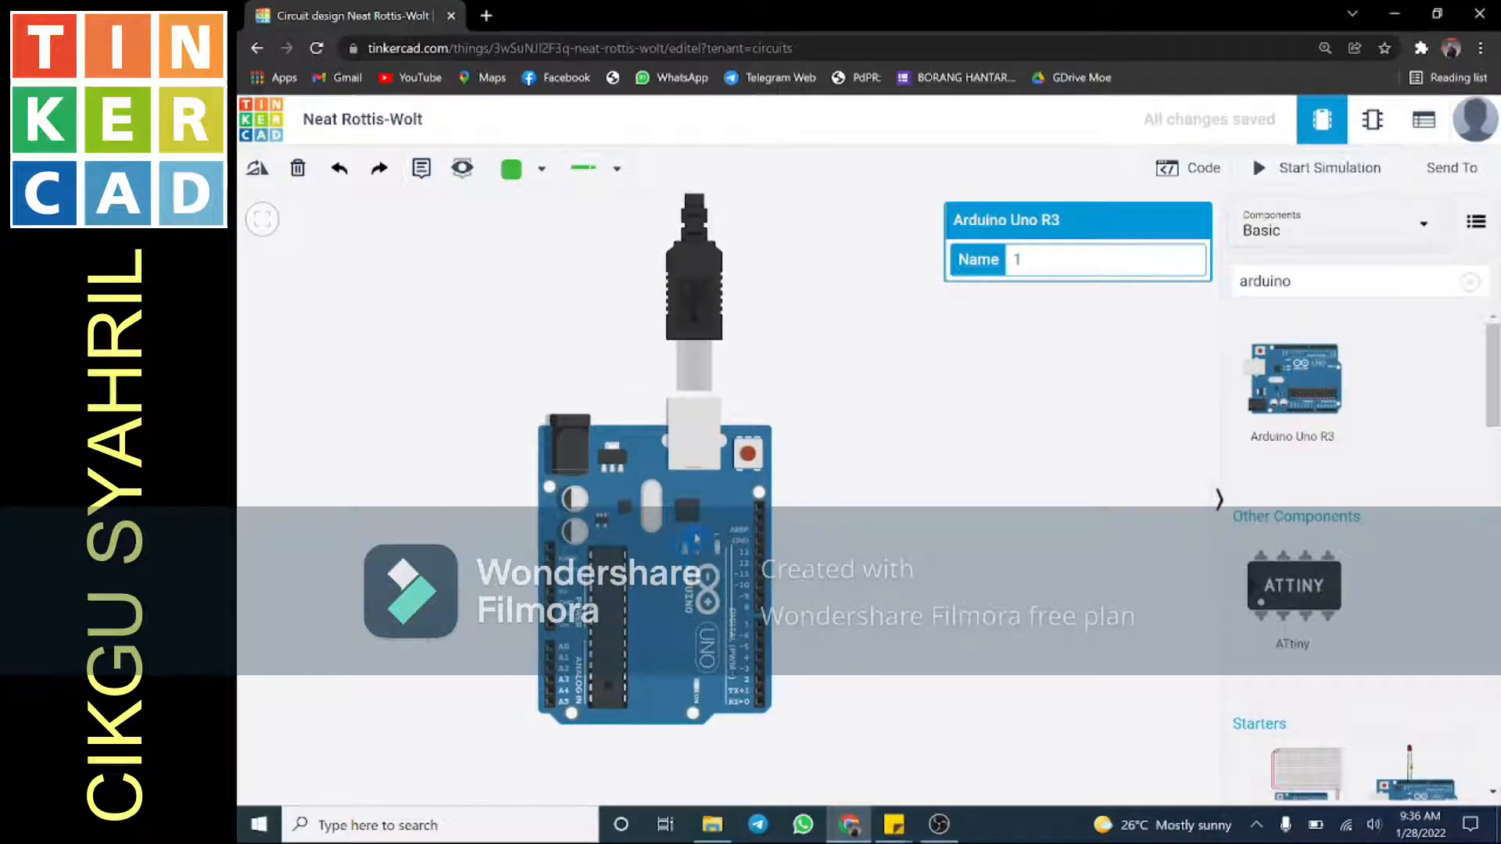
# Find the sensor components, add a PIR Sensor to the left of the Arduino and leave some space between them.
pyautogui.doubleClick(1275, 282)
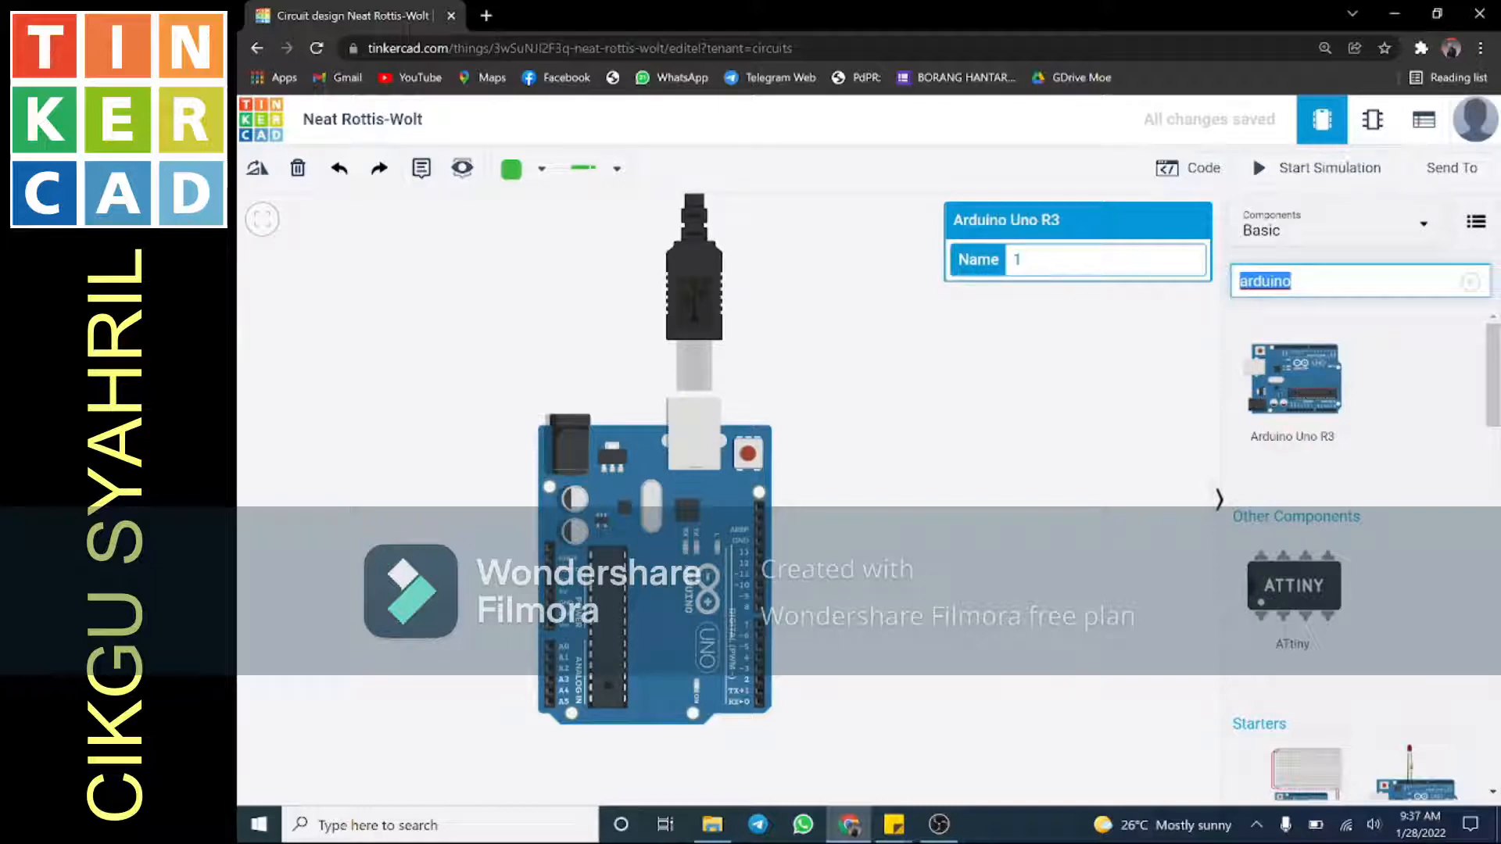
pyautogui.write('senso')
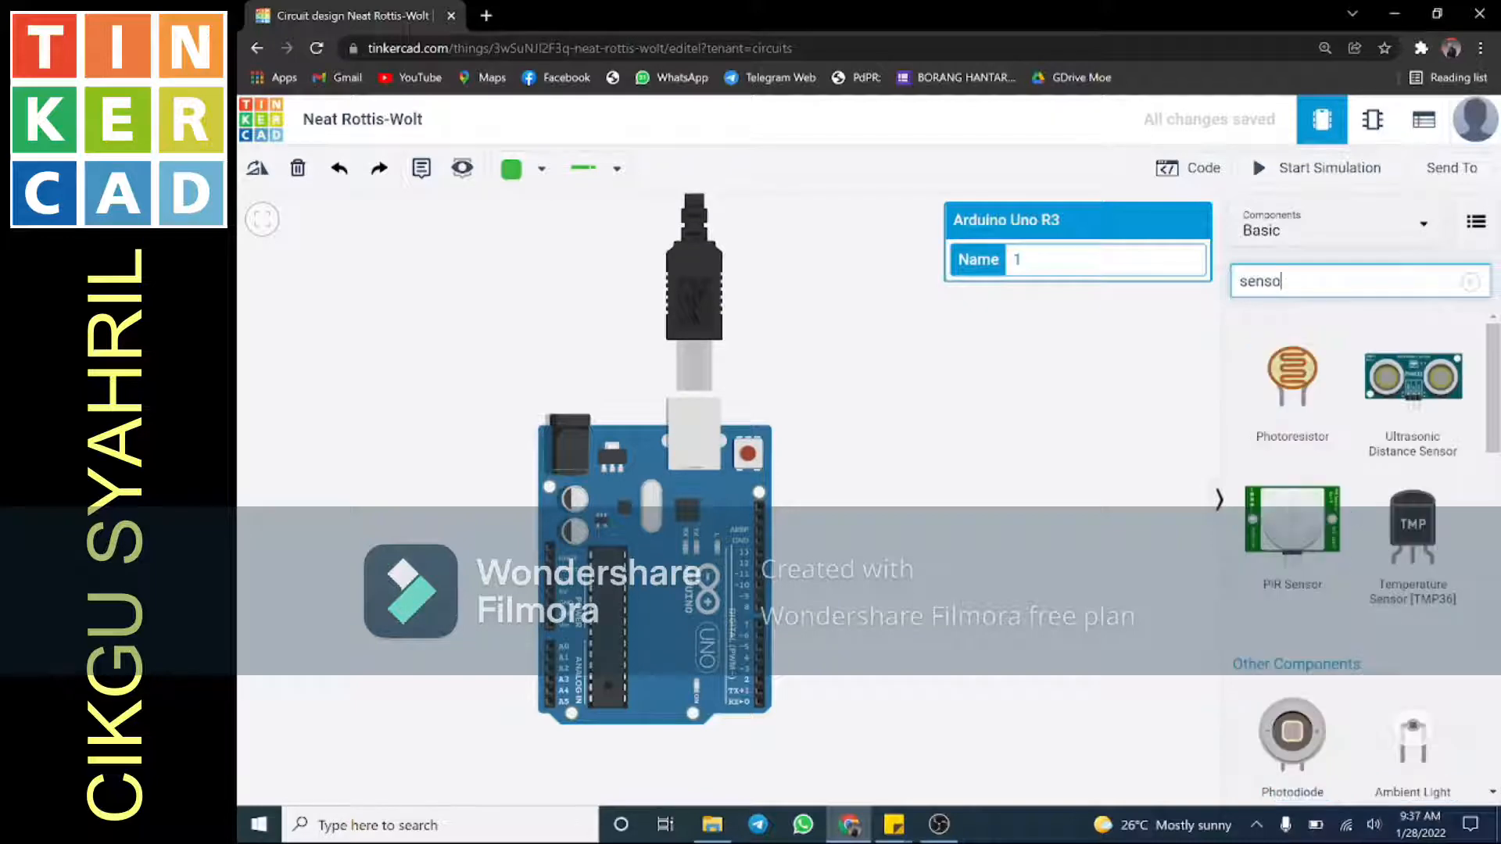
pyautogui.moveTo(1311, 571); pyautogui.dragTo(415, 404)
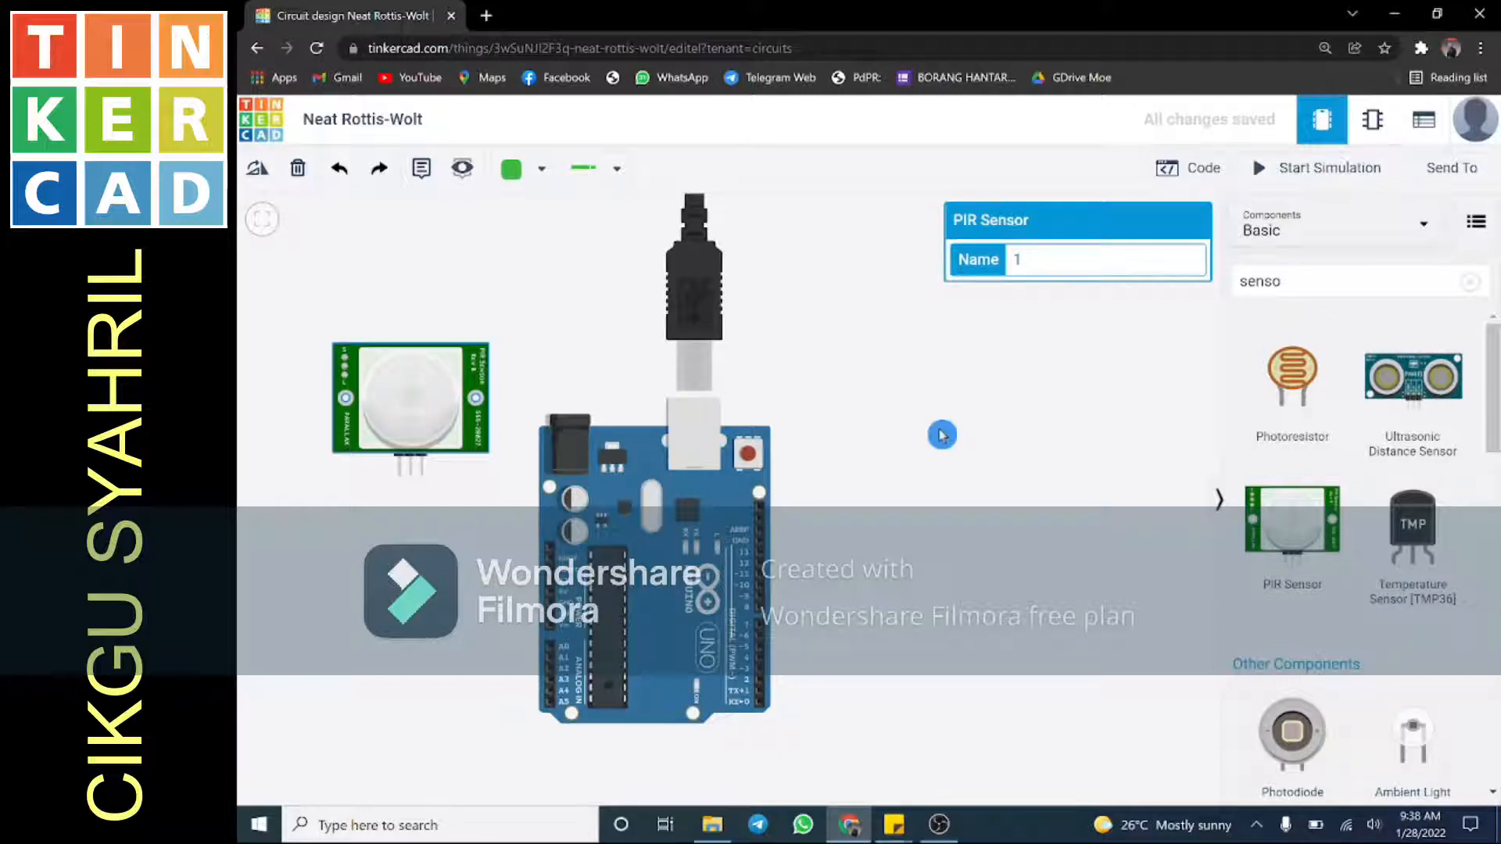
pyautogui.moveTo(828, 503); pyautogui.dragTo(878, 519)
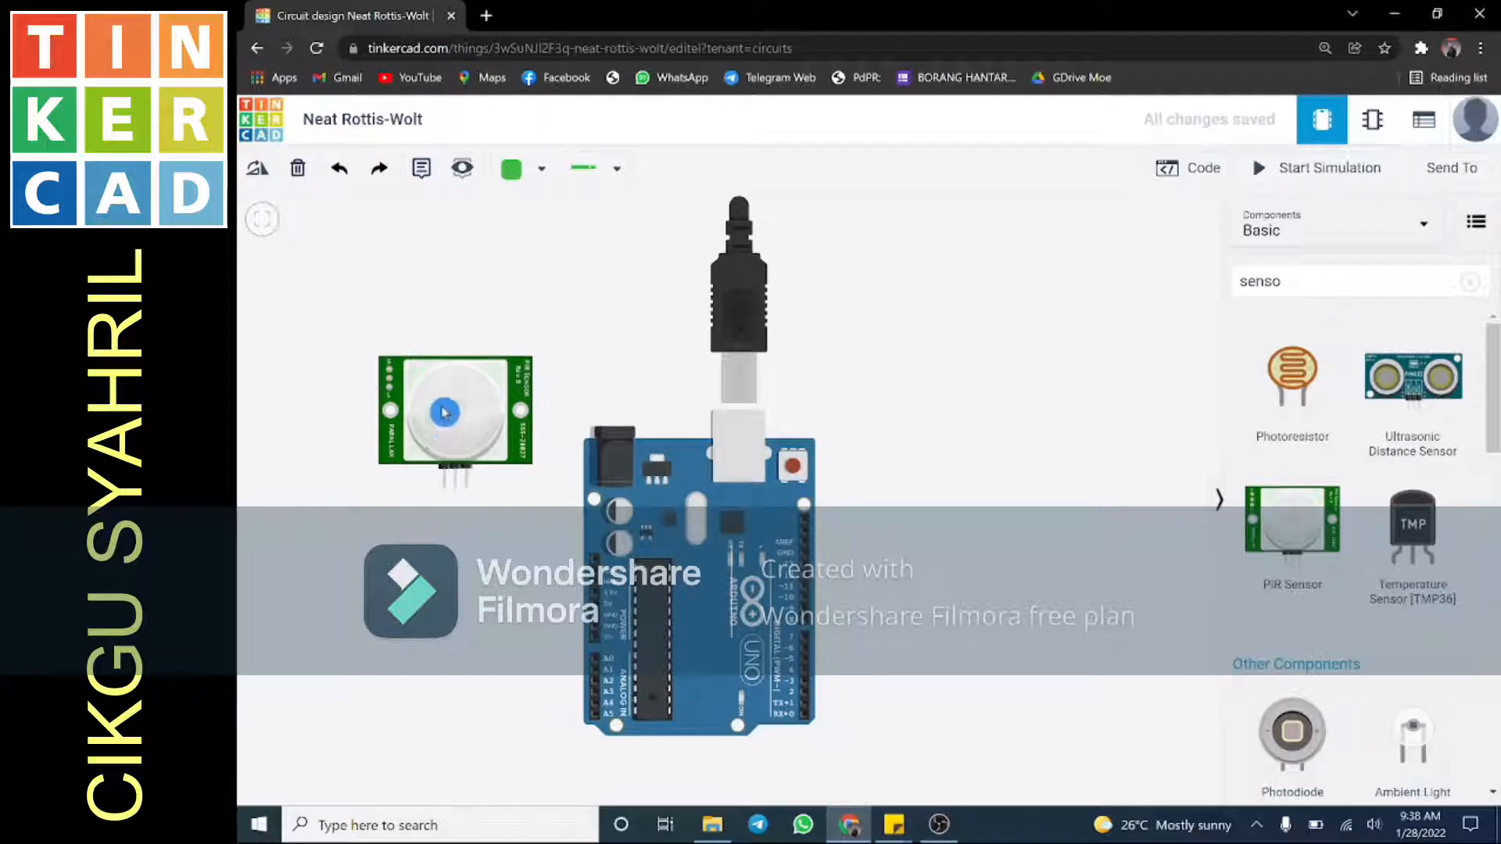
pyautogui.moveTo(442, 416)
pyautogui.mouseDown()
pyautogui.moveTo(469, 418)
pyautogui.moveTo(417, 429)
pyautogui.mouseUp()
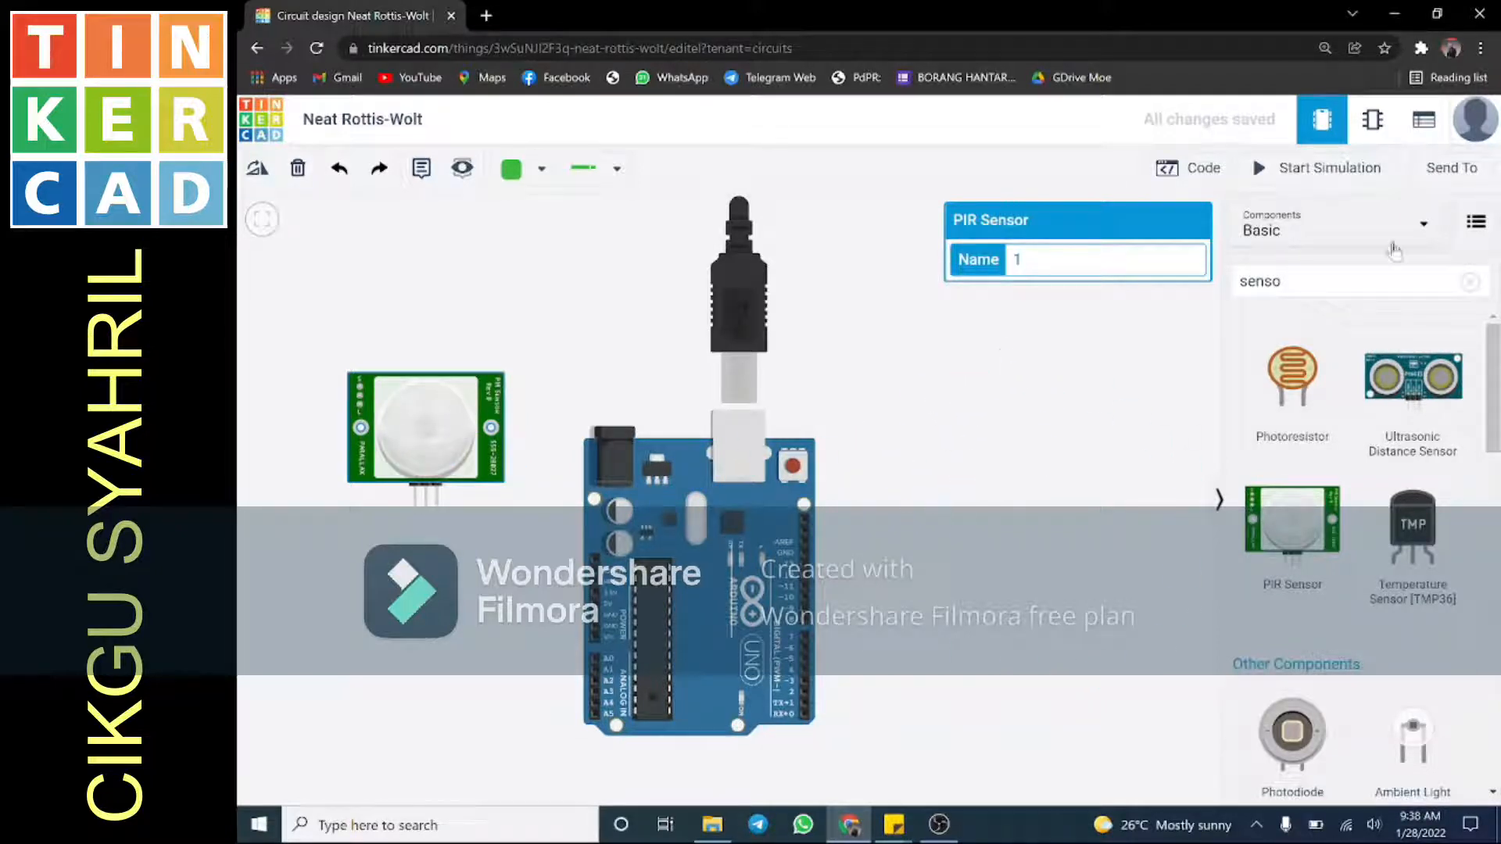
# Search the components for an LED and place a red one to the right of the Arduino.
pyautogui.doubleClick(1273, 281)
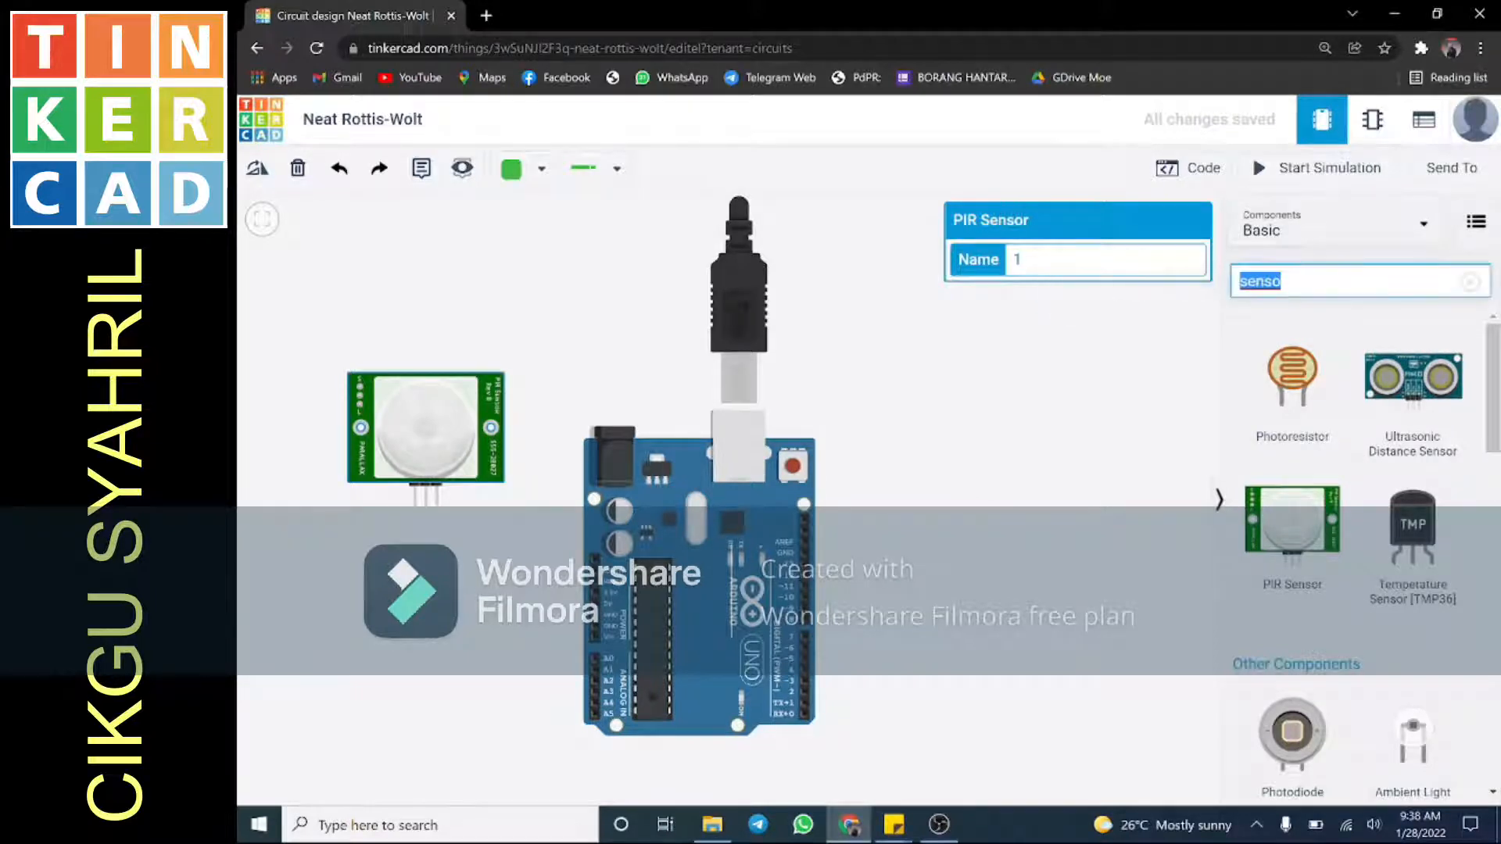
pyautogui.write('led')
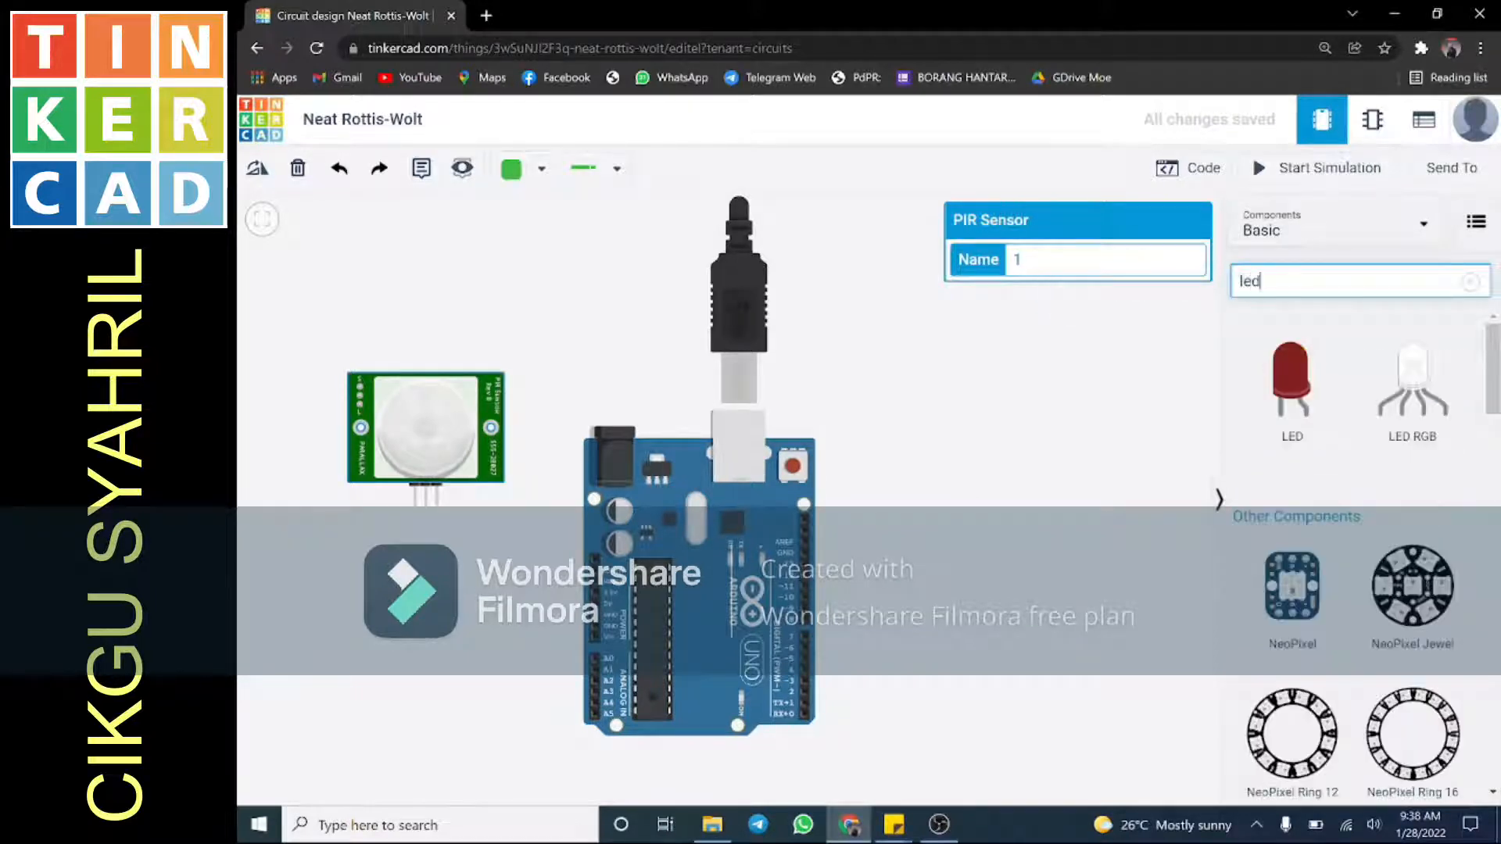
pyautogui.moveTo(1292, 383); pyautogui.dragTo(886, 468)
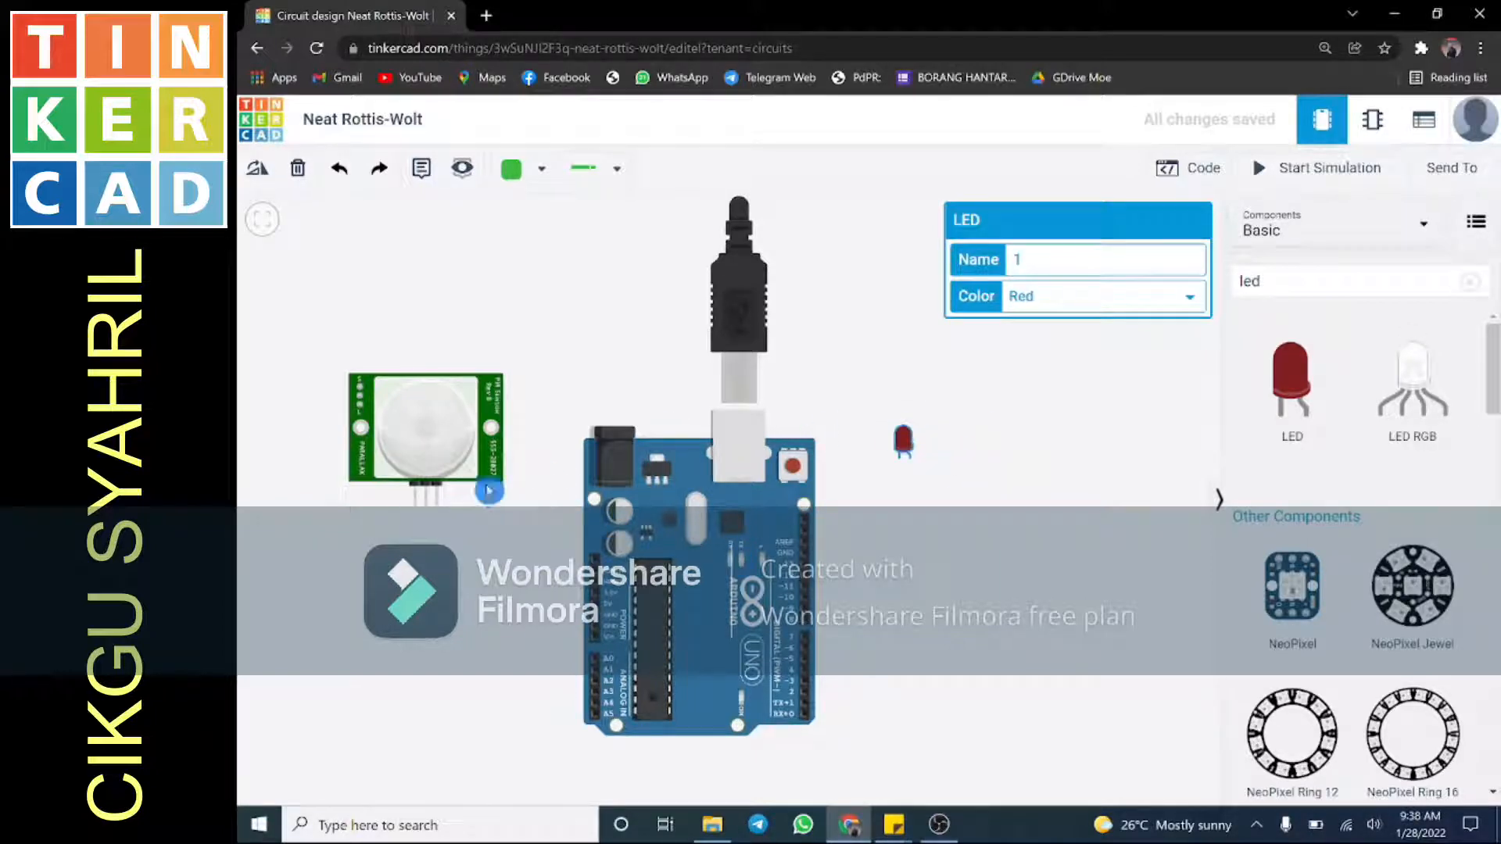
# Examine the PIR sensor's pins up close to see their names.
pyautogui.scroll(2, 449, 477)
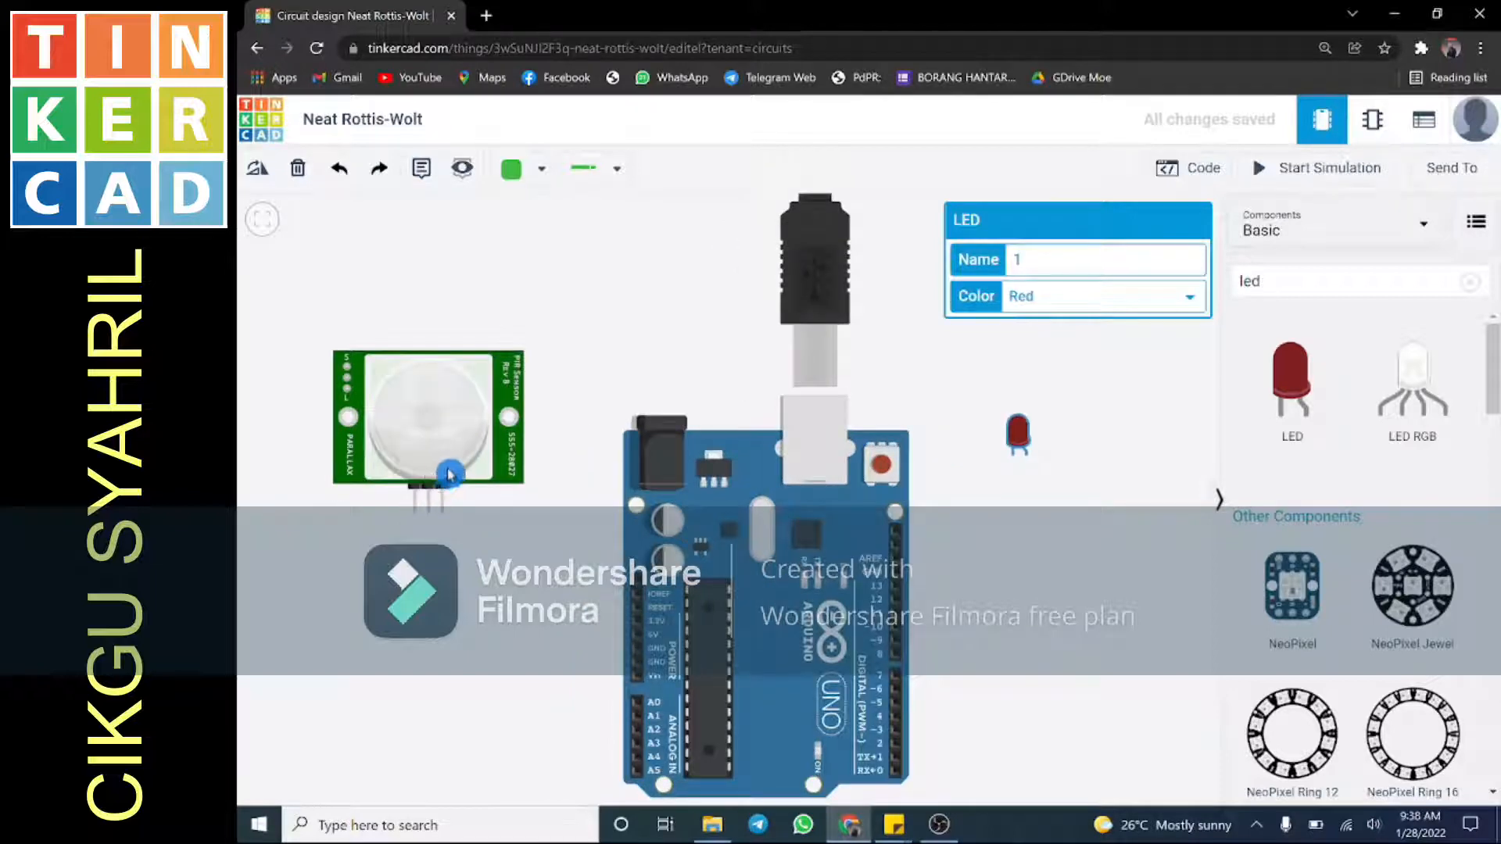
pyautogui.scroll(-1, 450, 475)
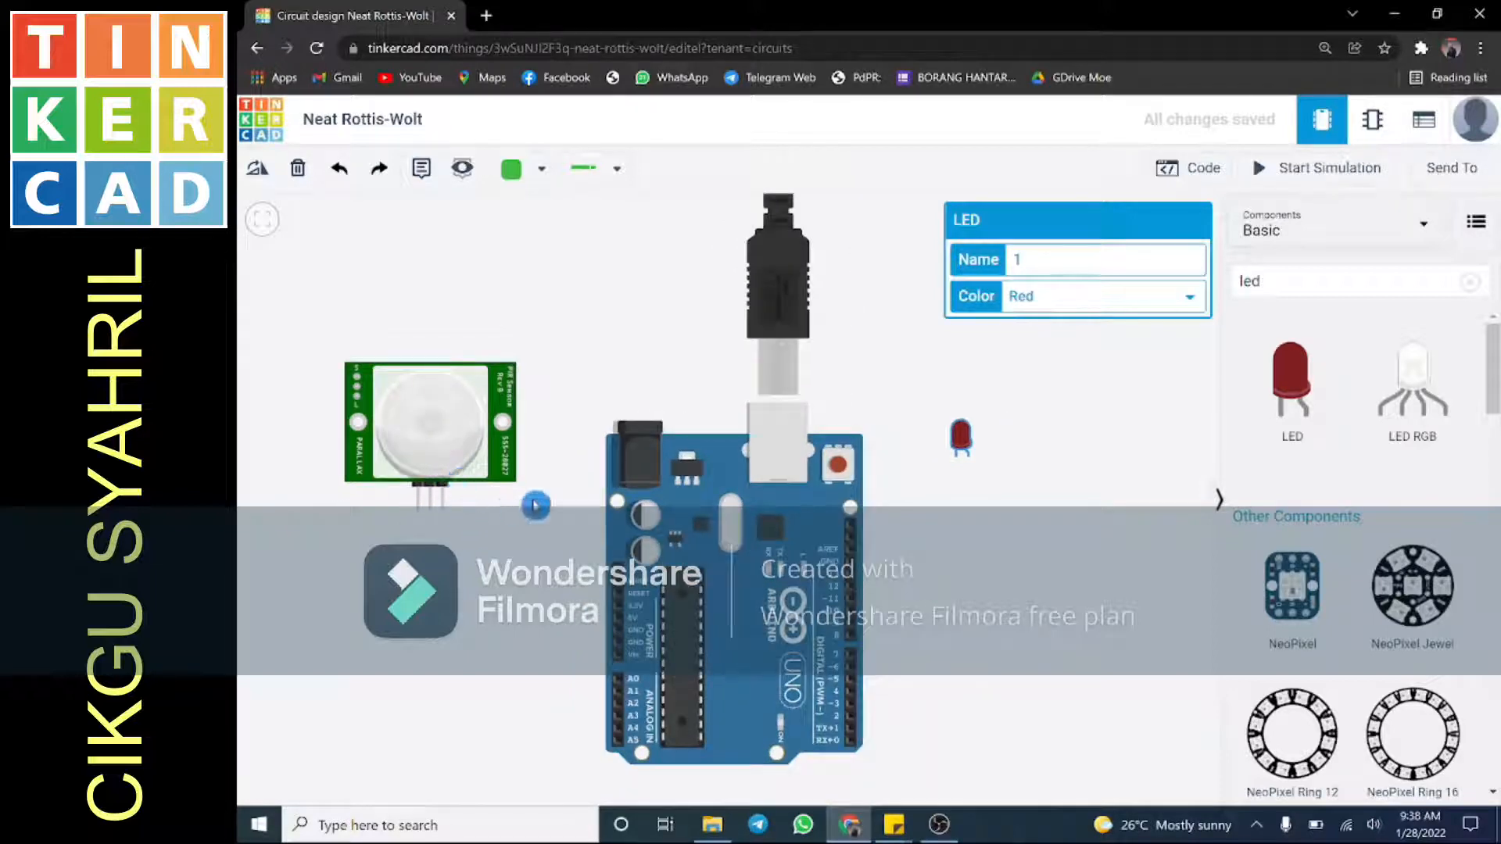
pyautogui.scroll(-3, 1047, 476)
pyautogui.scroll(1, 576, 544)
pyautogui.scroll(3, 577, 544)
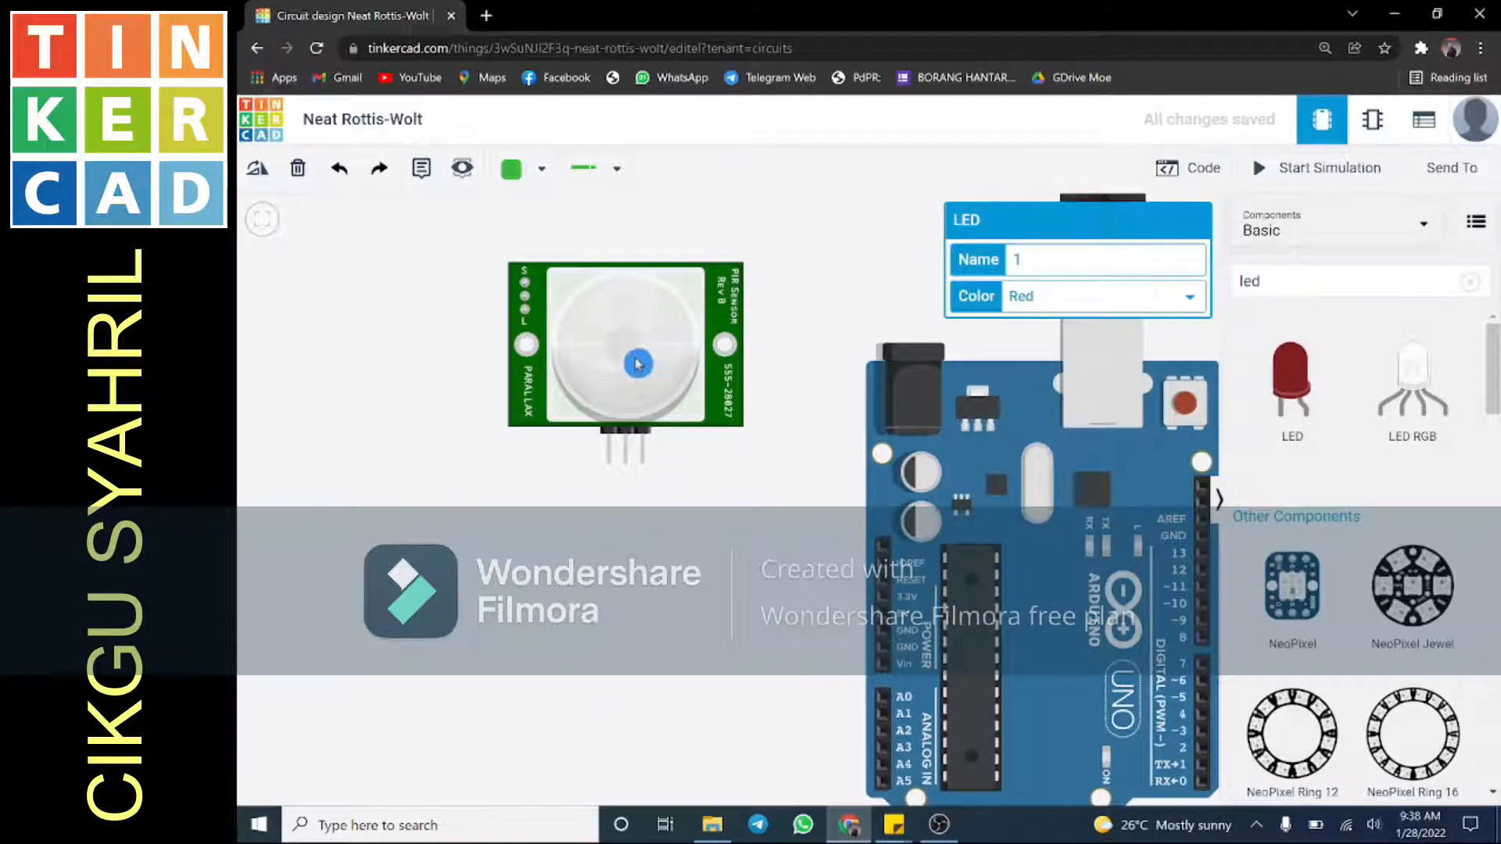
pyautogui.scroll(1, 624, 389)
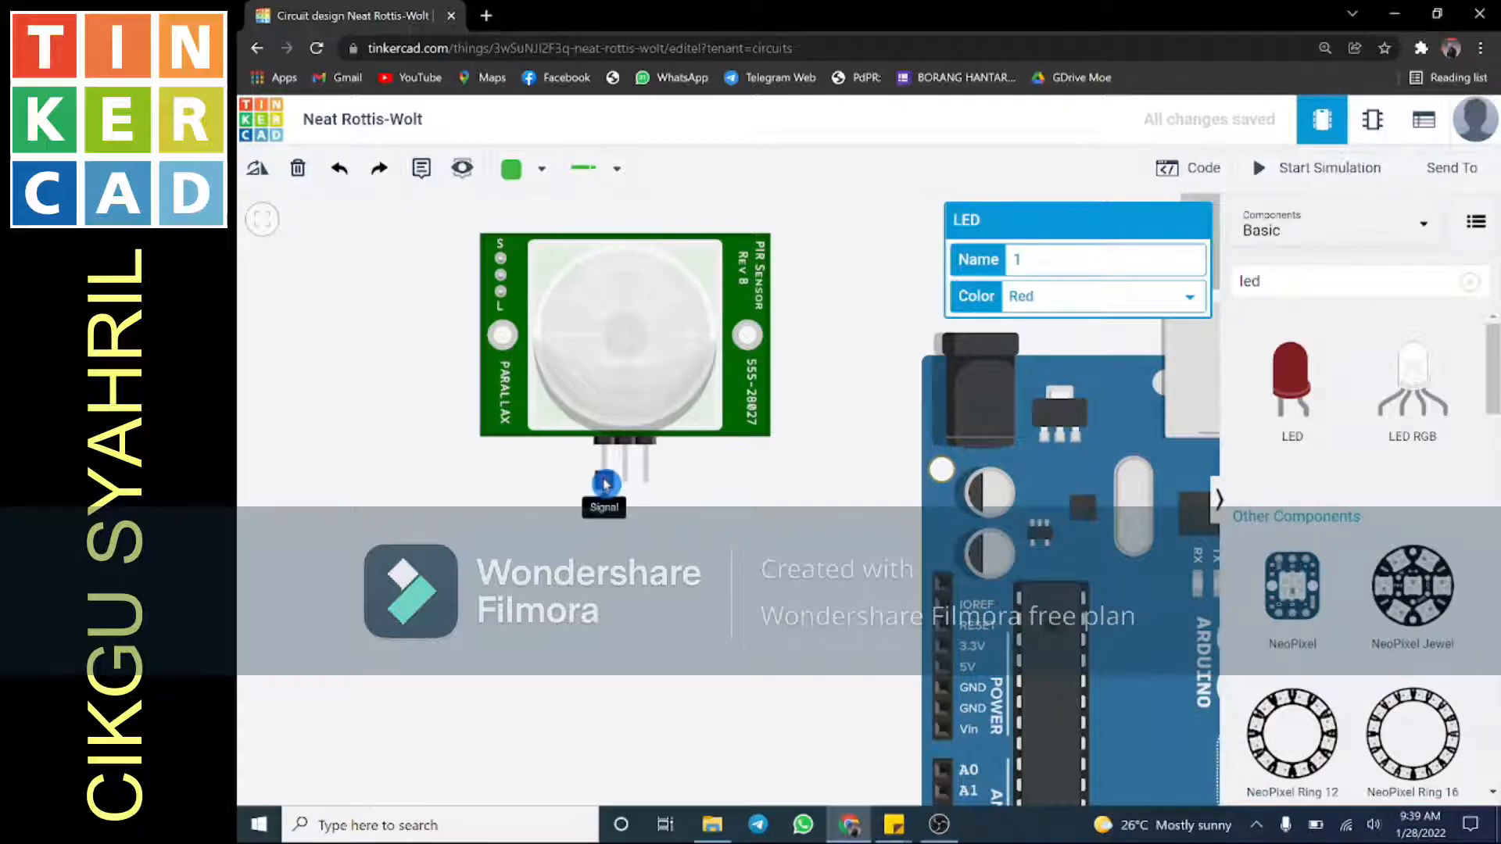
pyautogui.scroll(-4, 589, 484)
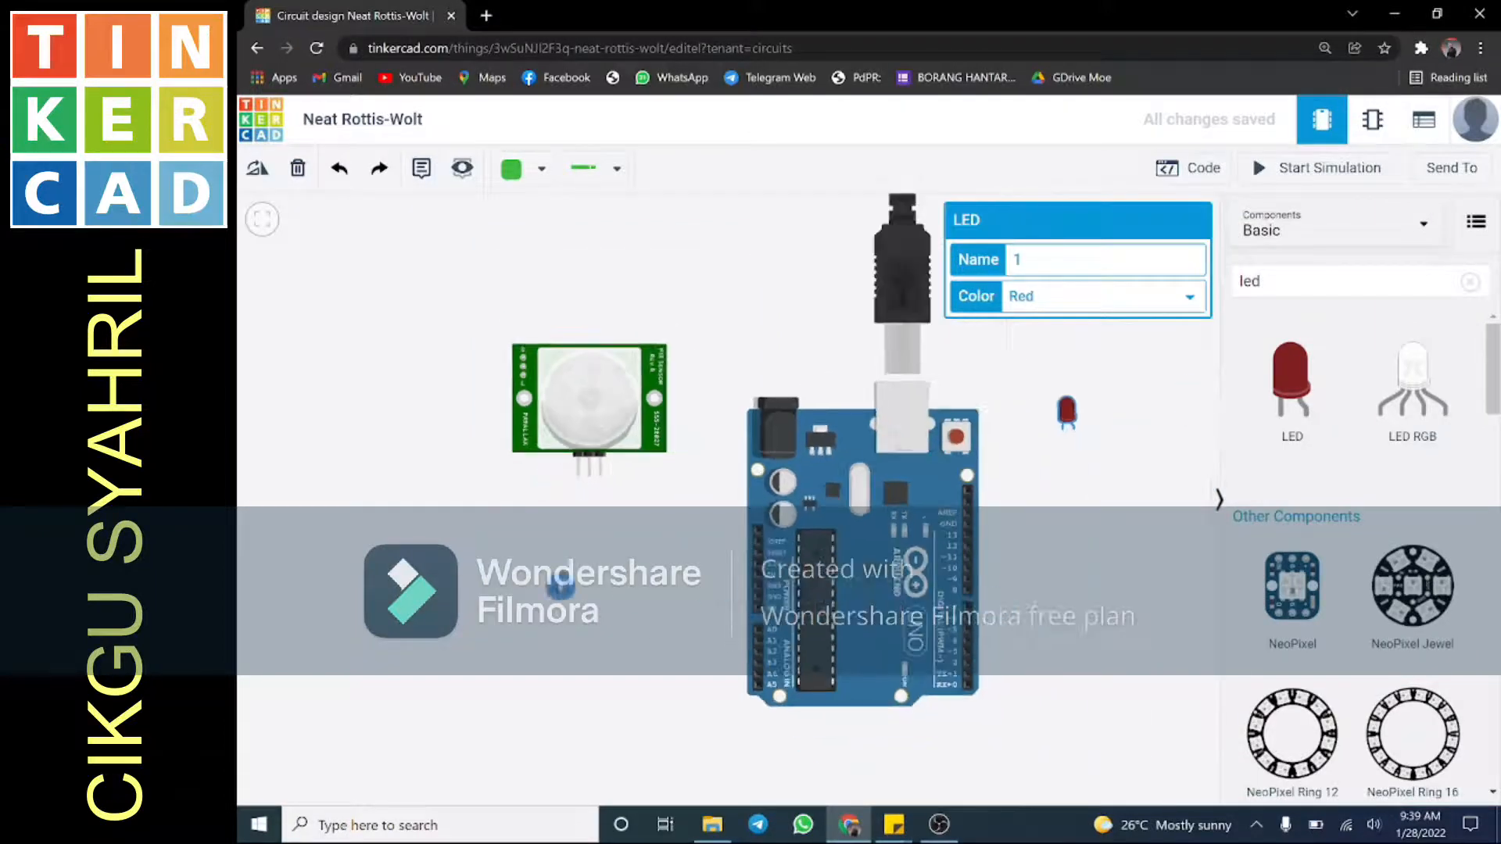
# Wire the PIR sensor's Ground pin to the Arduino's upper power GND pin with a right-angle bend, and color the wire black.
pyautogui.scroll(3, 868, 609)
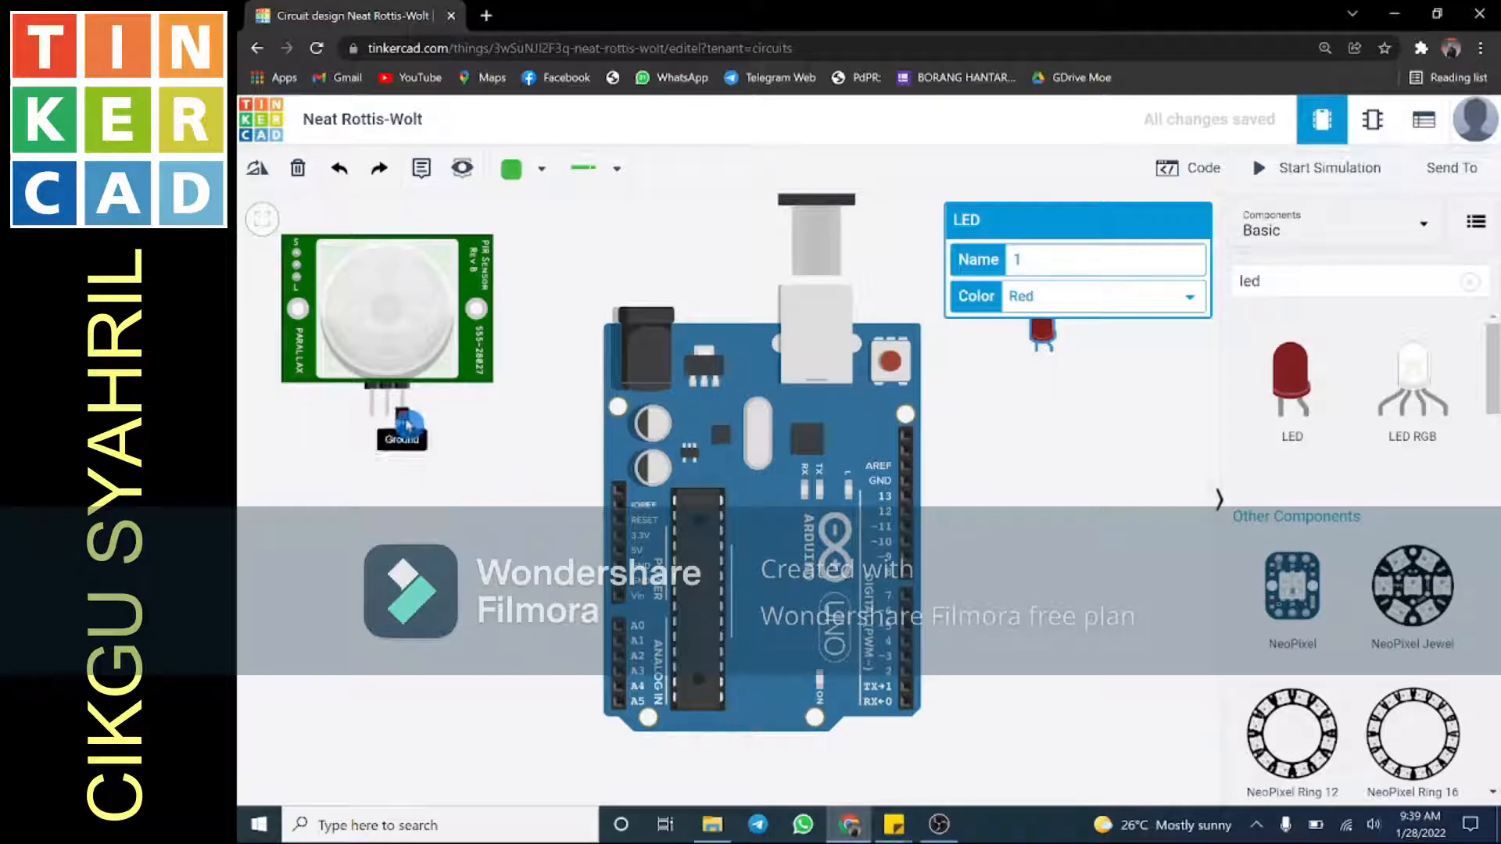
pyautogui.scroll(2, 406, 424)
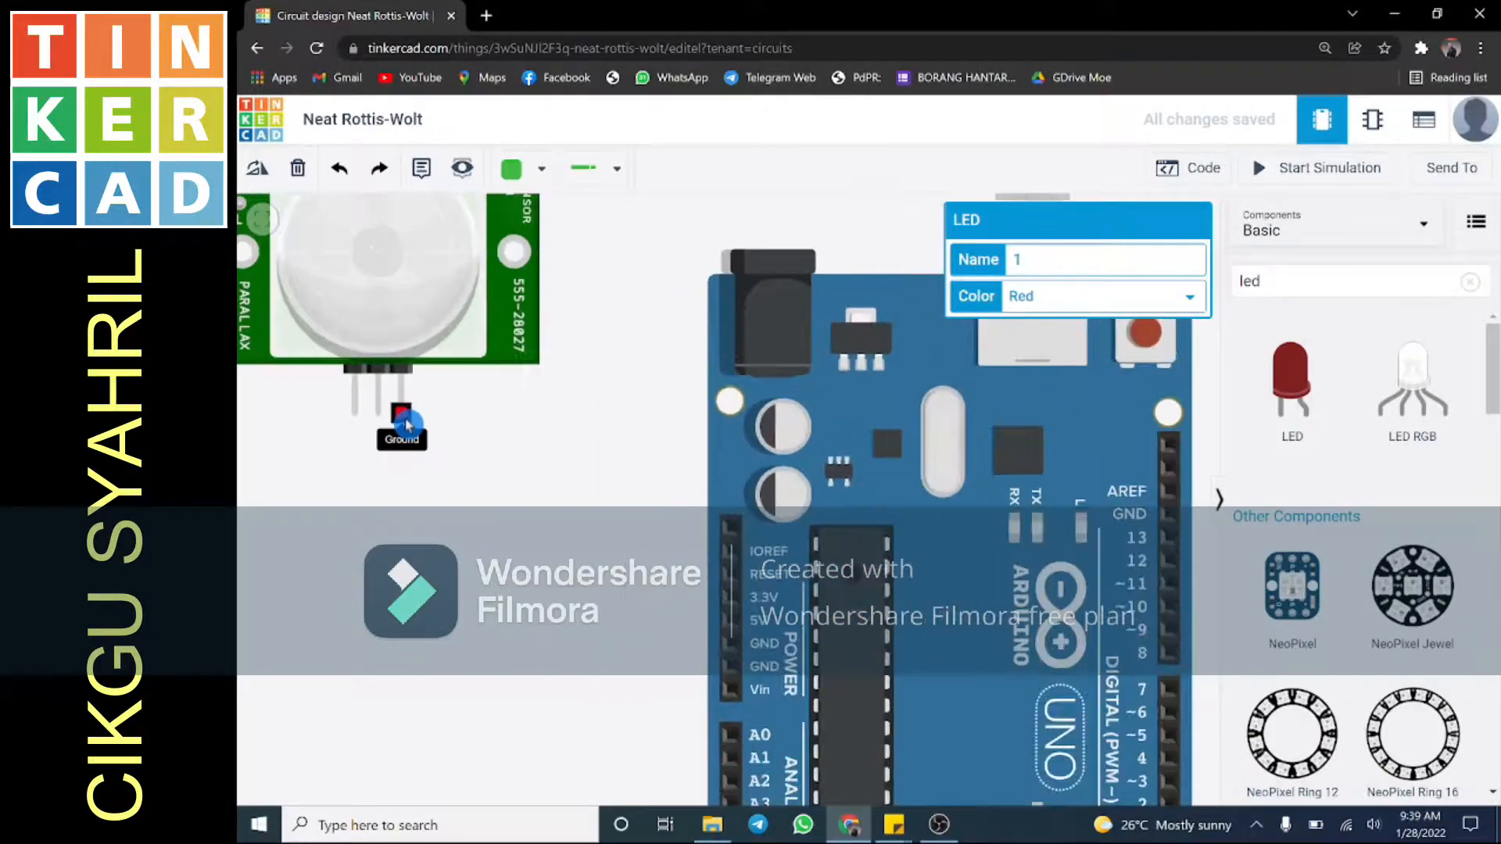
pyautogui.click(405, 427)
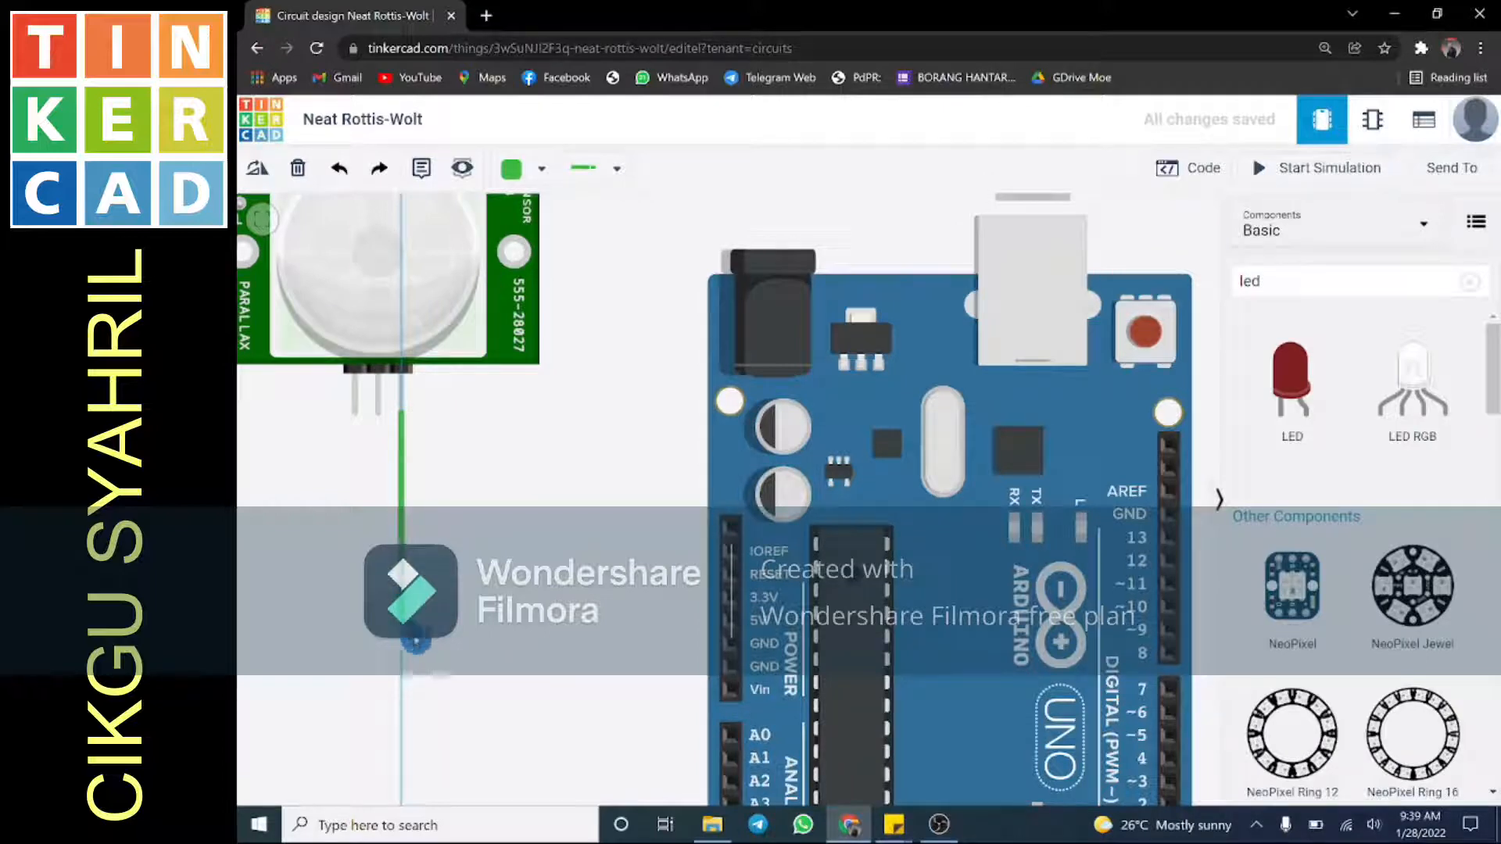
pyautogui.click(415, 641)
pyautogui.click(729, 642)
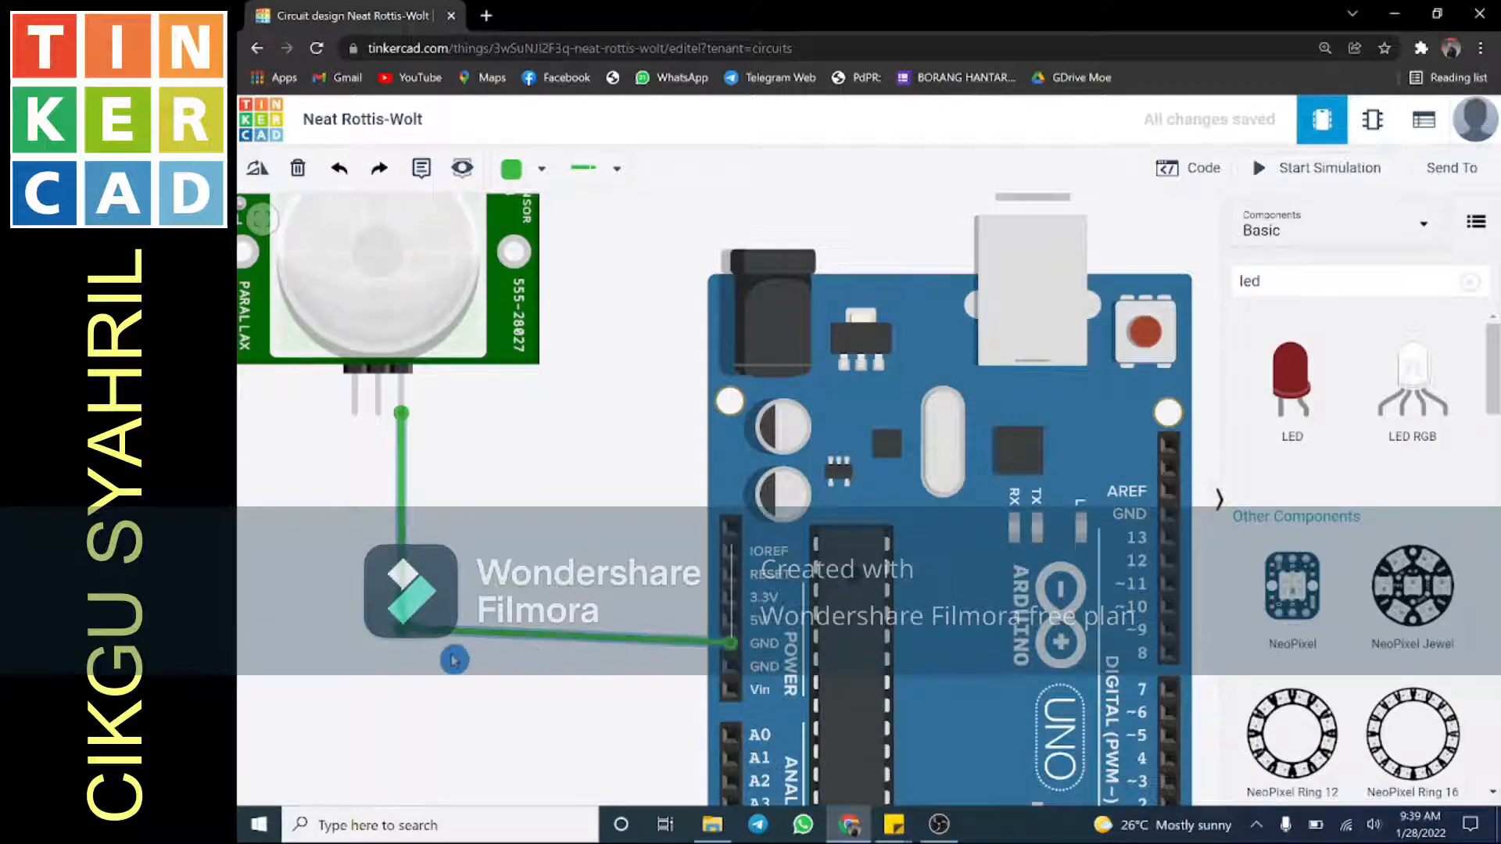
pyautogui.moveTo(406, 643); pyautogui.dragTo(403, 656)
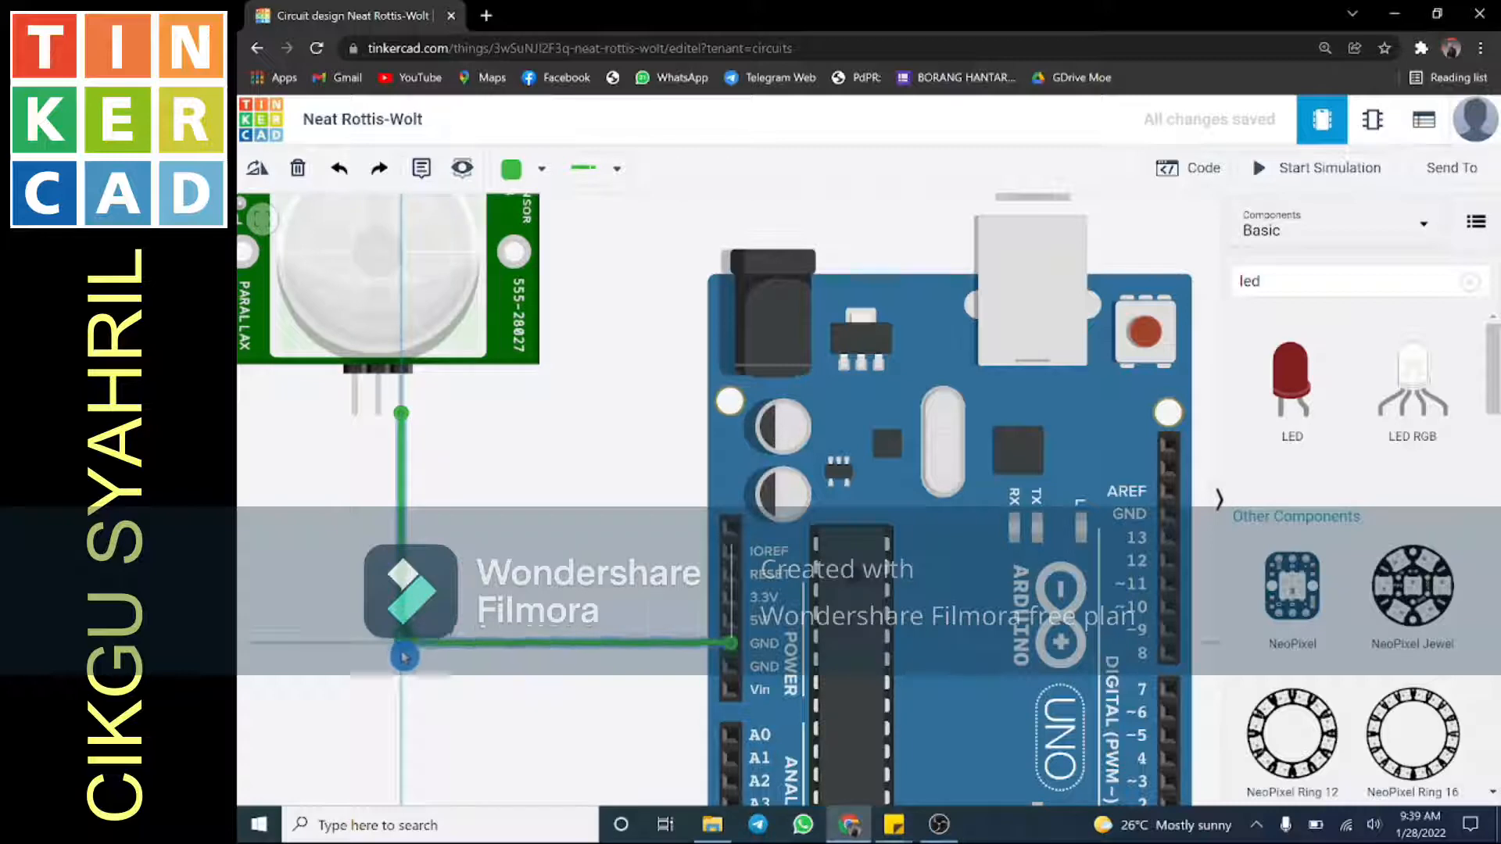
pyautogui.click(530, 173)
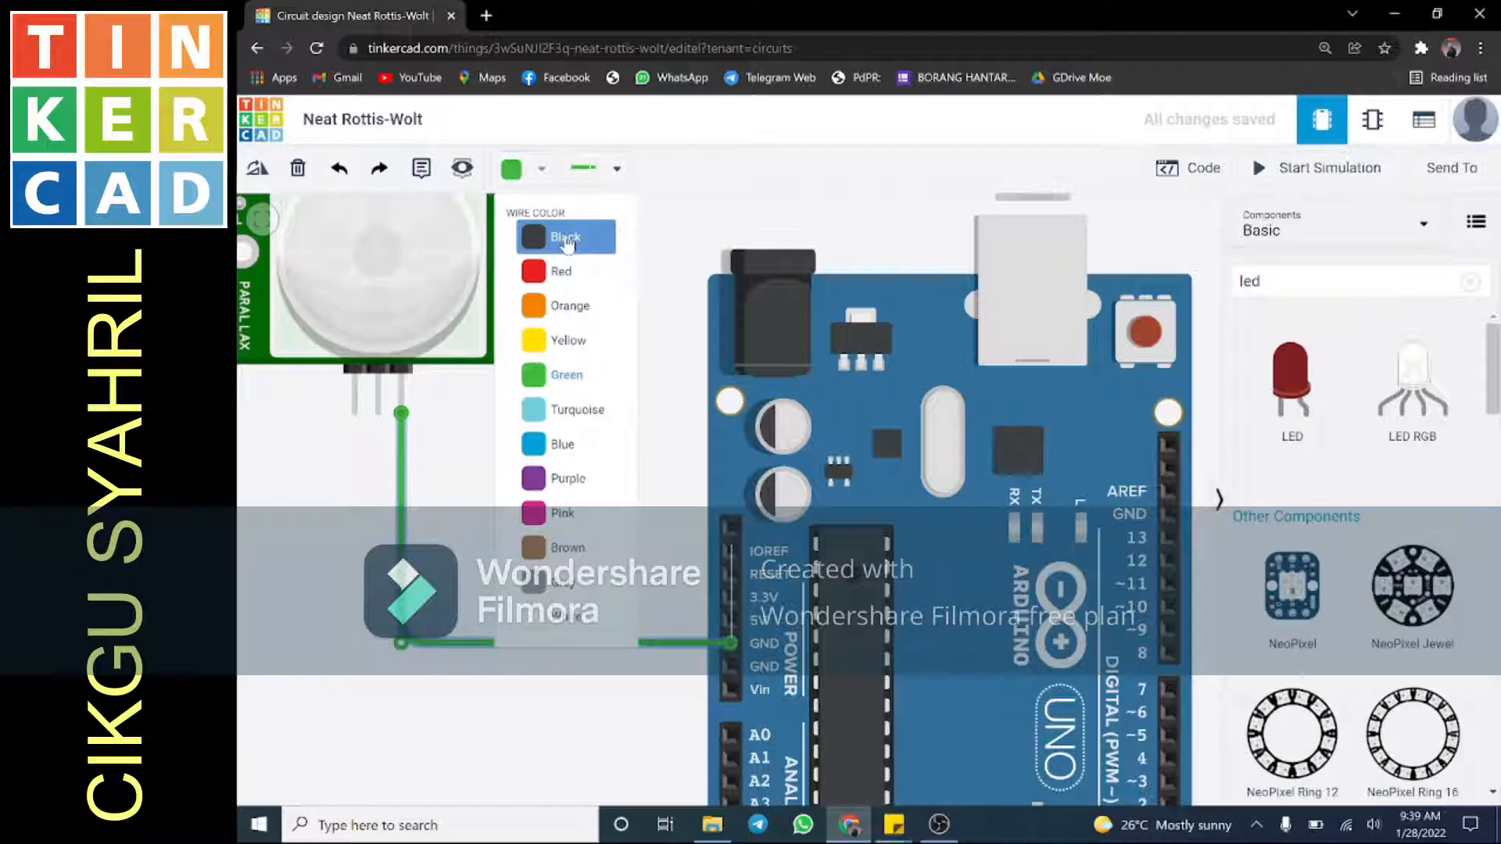
pyautogui.click(568, 239)
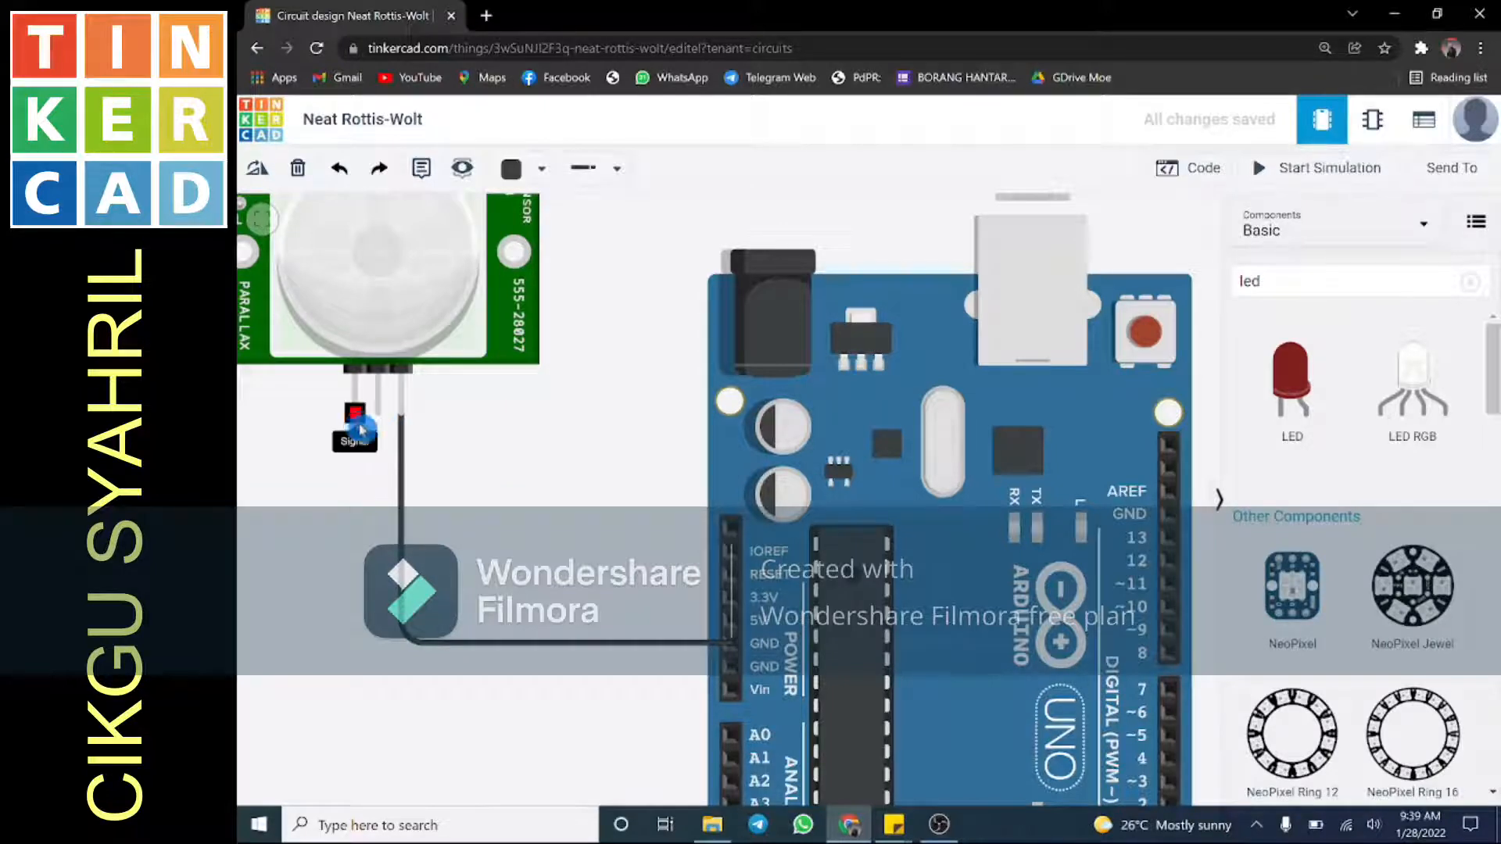
# Wire the PIR sensor's middle pin to the Arduino's 5V pin with a right-angle bend outside the ground wire.
pyautogui.click(377, 423)
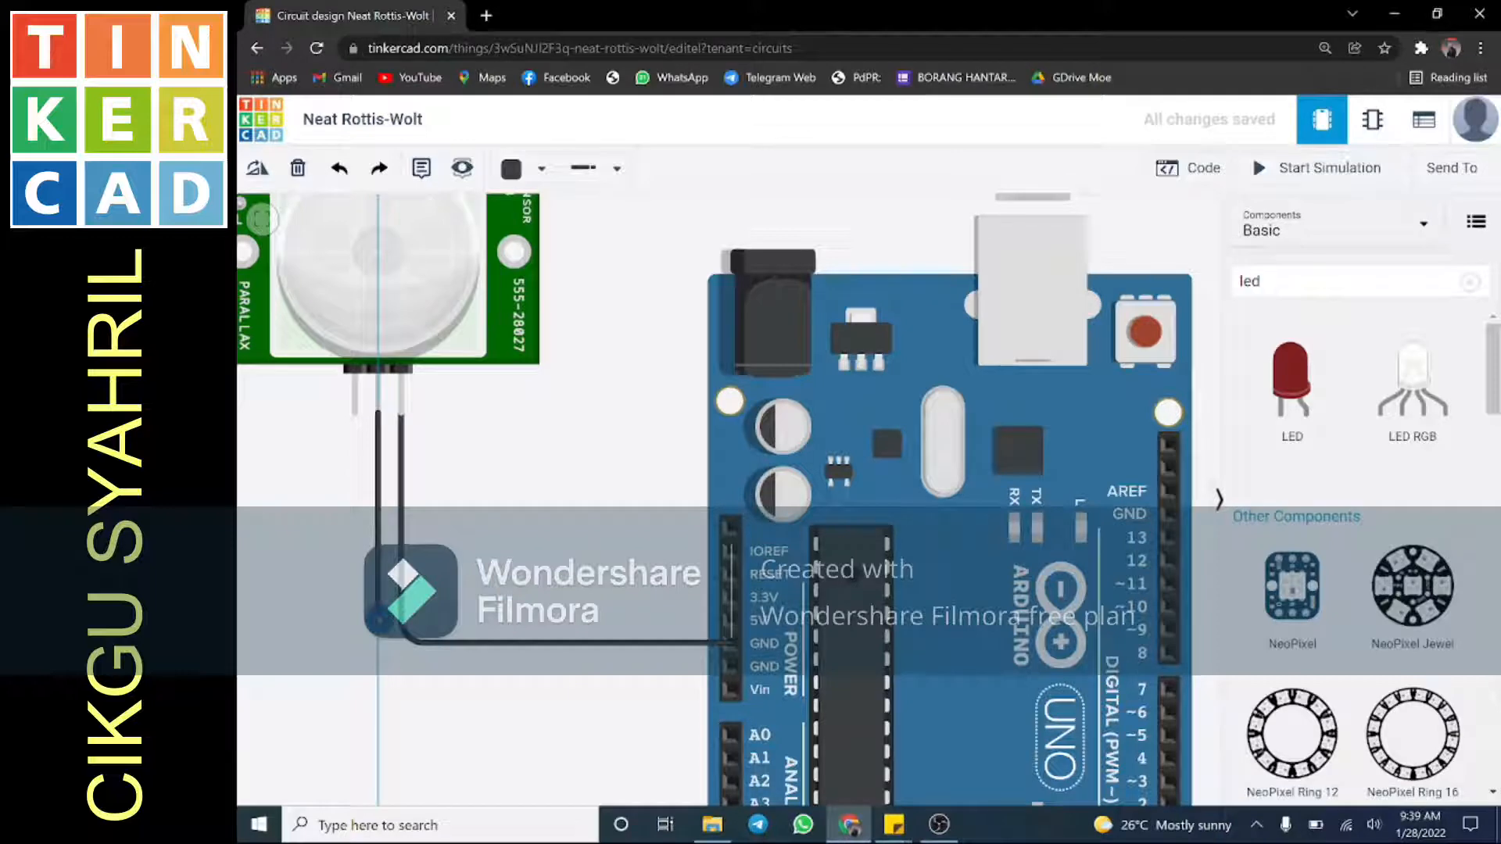
pyautogui.click(380, 620)
pyautogui.click(731, 620)
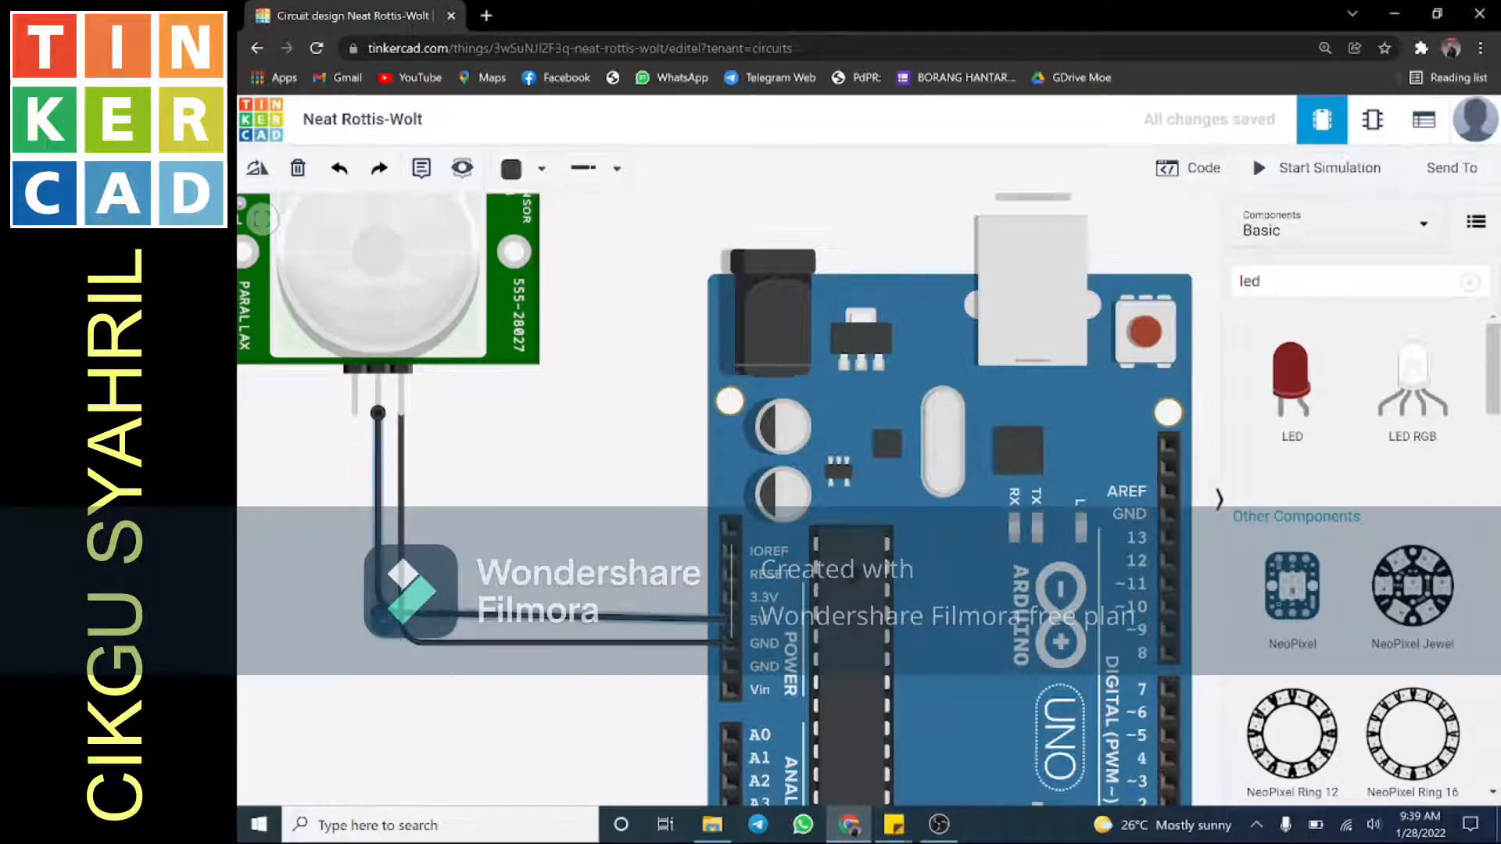
pyautogui.moveTo(382, 617); pyautogui.dragTo(378, 620)
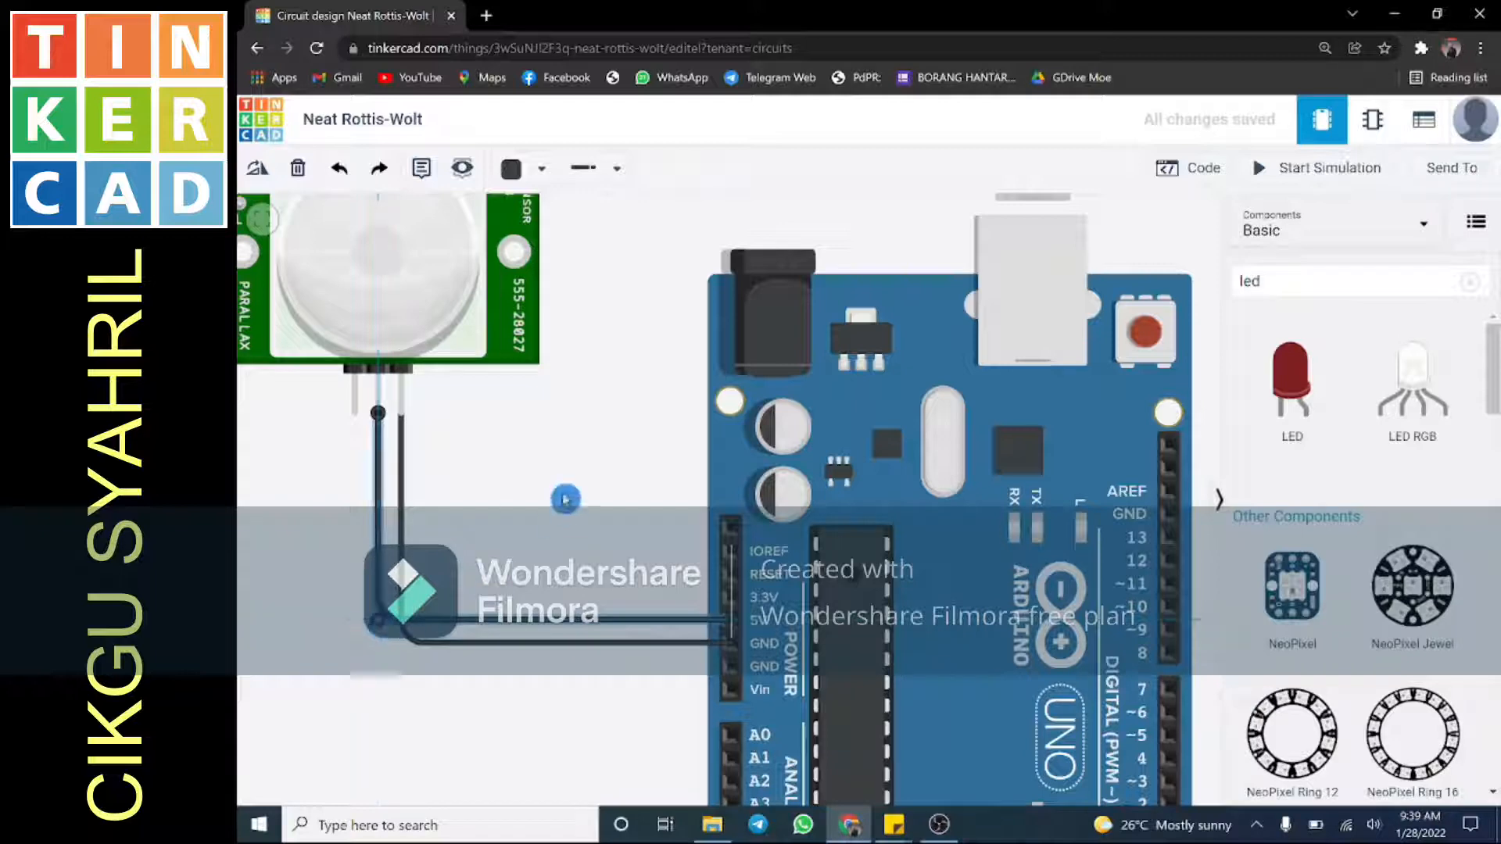
# Color the wire between the PIR sensor's middle pin and 5V red.
pyautogui.click(542, 172)
pyautogui.click(559, 269)
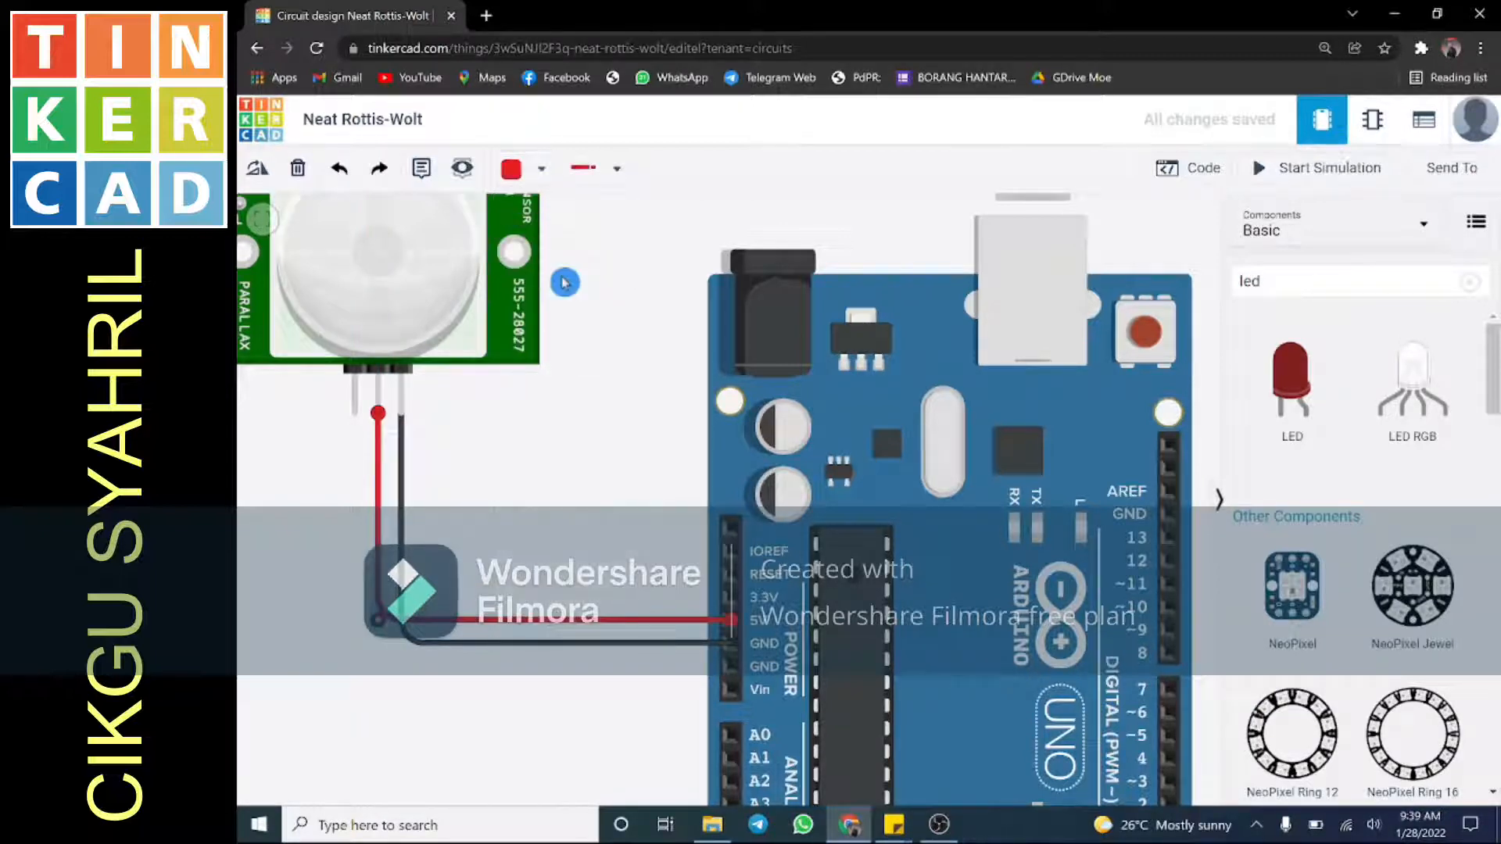
# Wire the PIR sensor's Signal pin to Arduino digital pin 7, routing it around below the board with right-angle bends.
pyautogui.scroll(-2, 554, 388)
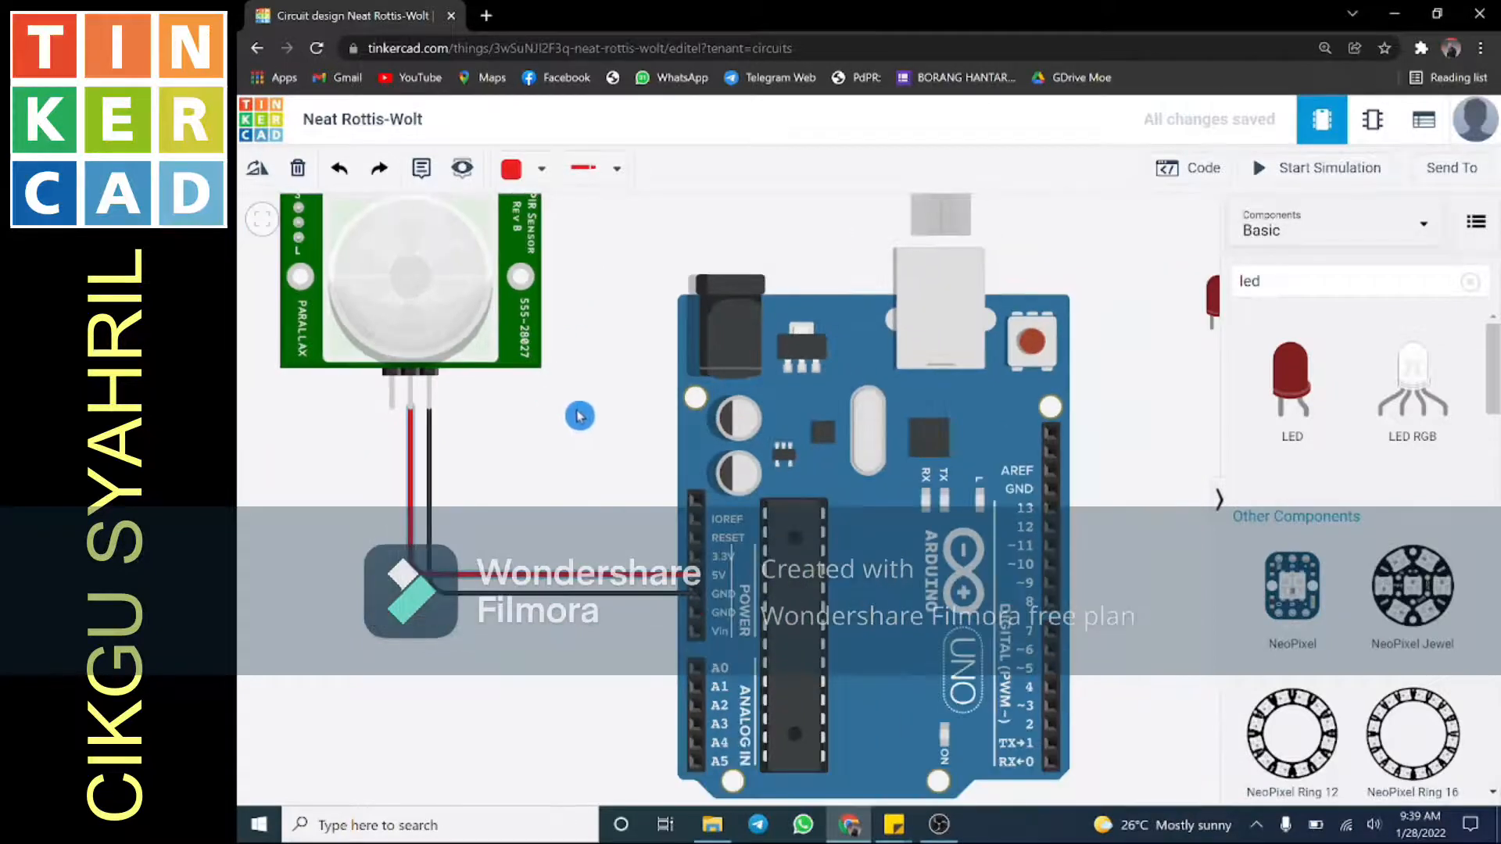
pyautogui.scroll(-2, 508, 387)
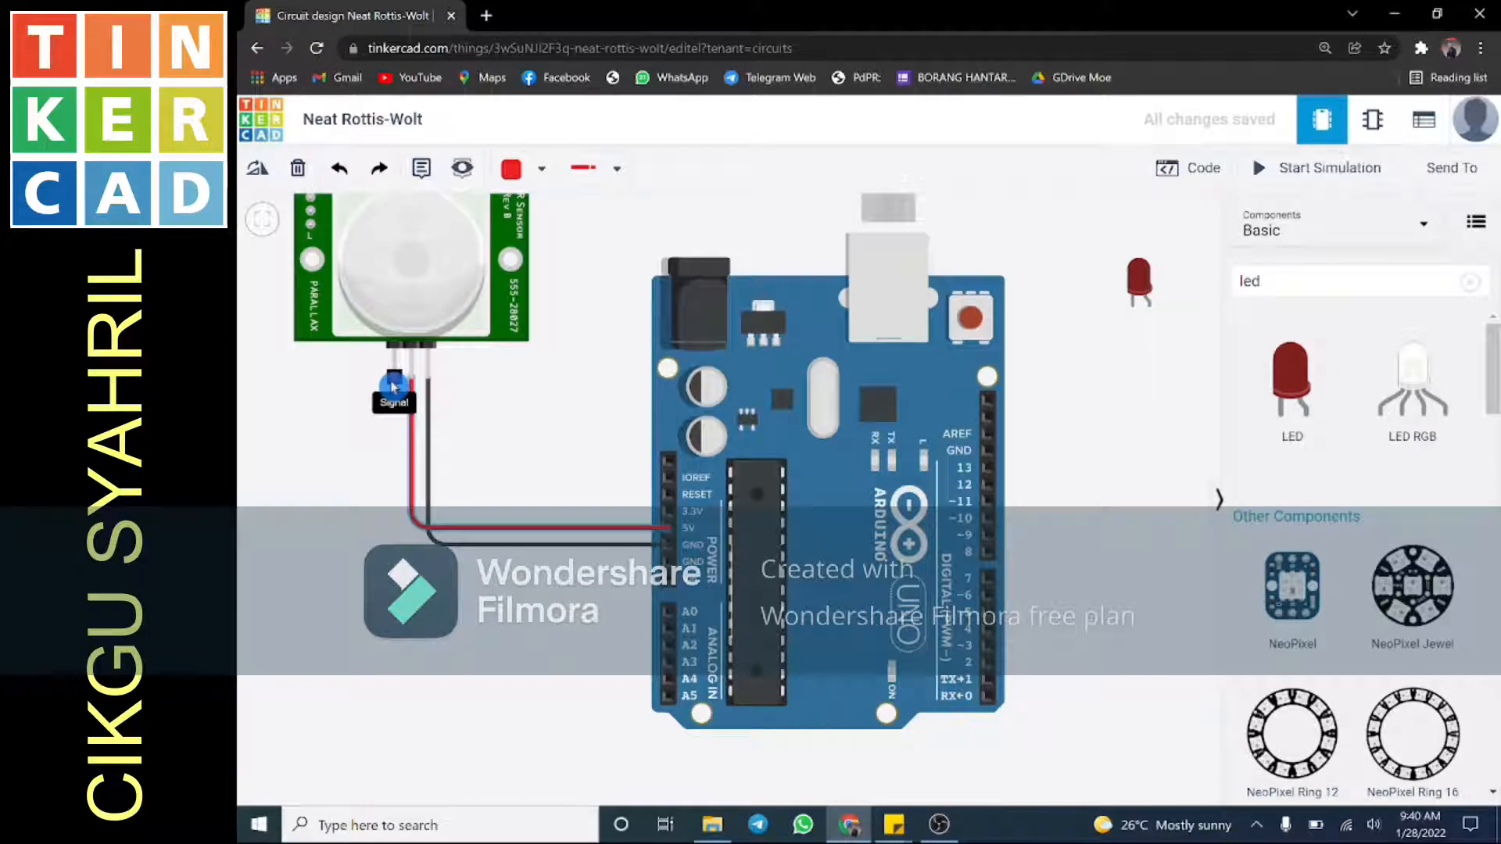
pyautogui.click(393, 385)
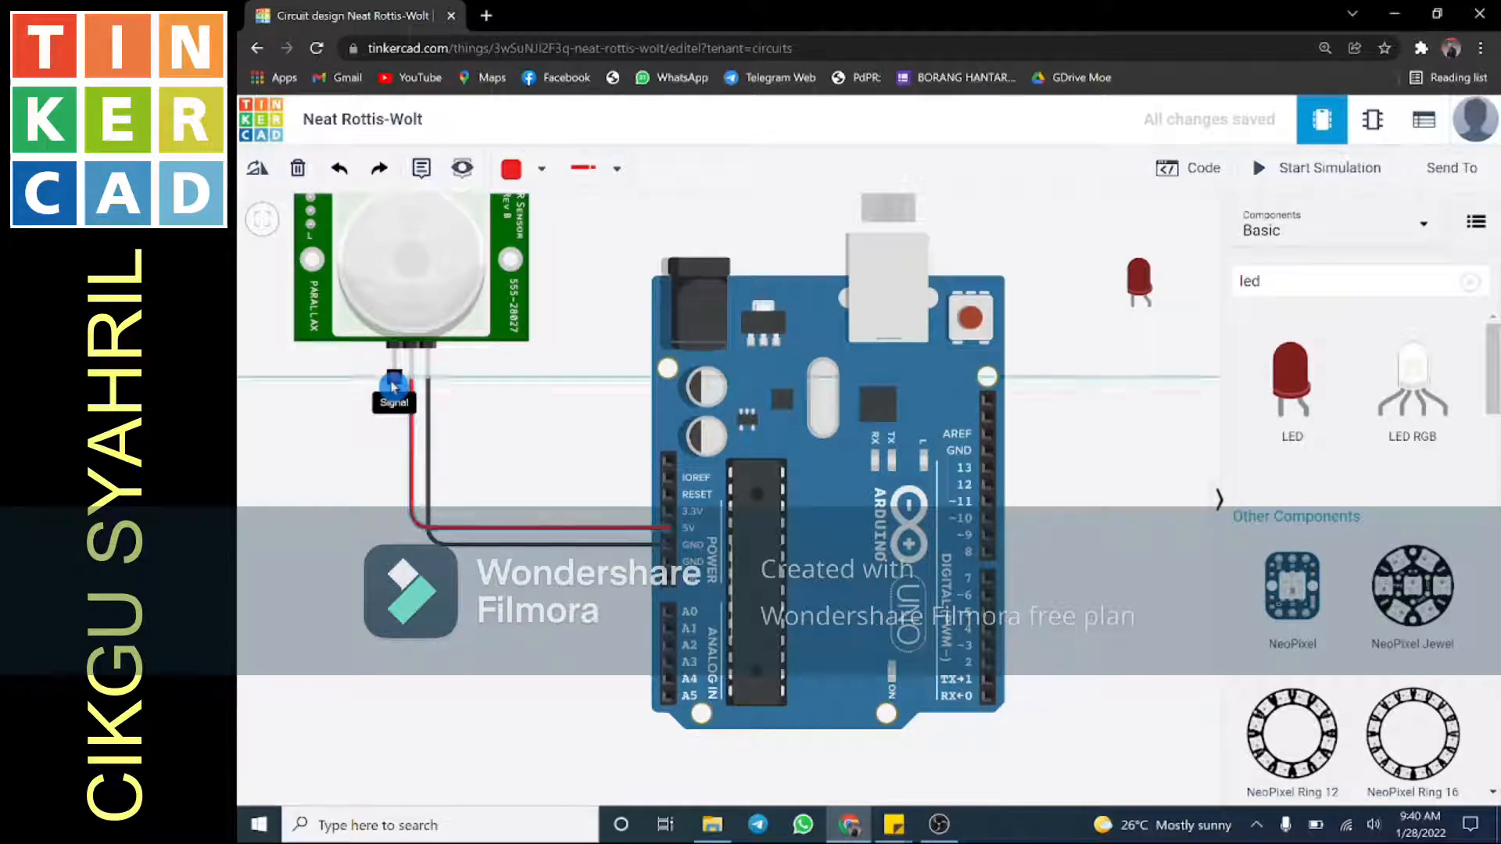
pyautogui.click(397, 759)
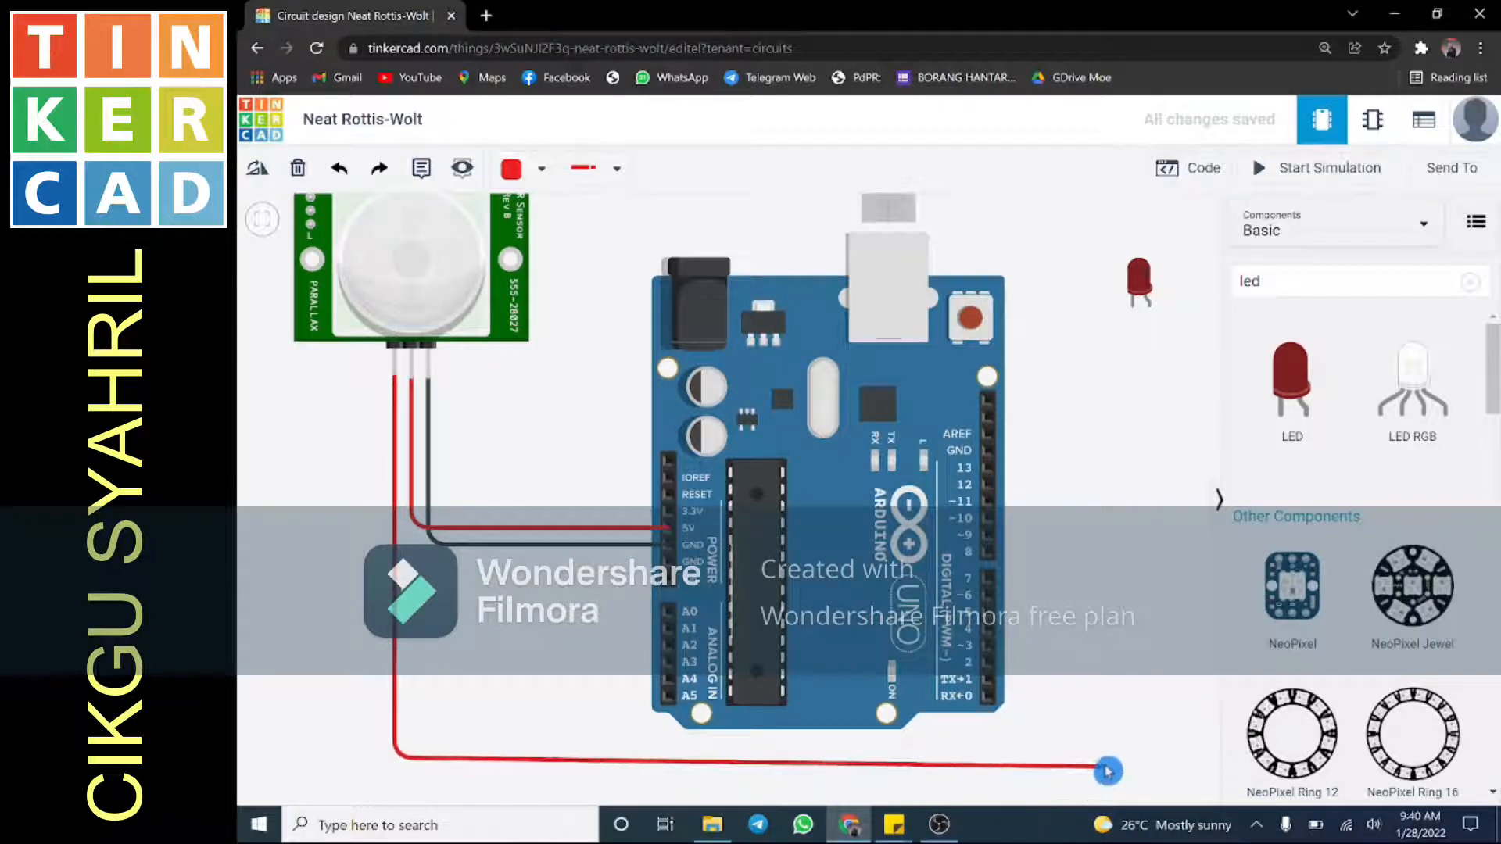
pyautogui.click(1064, 759)
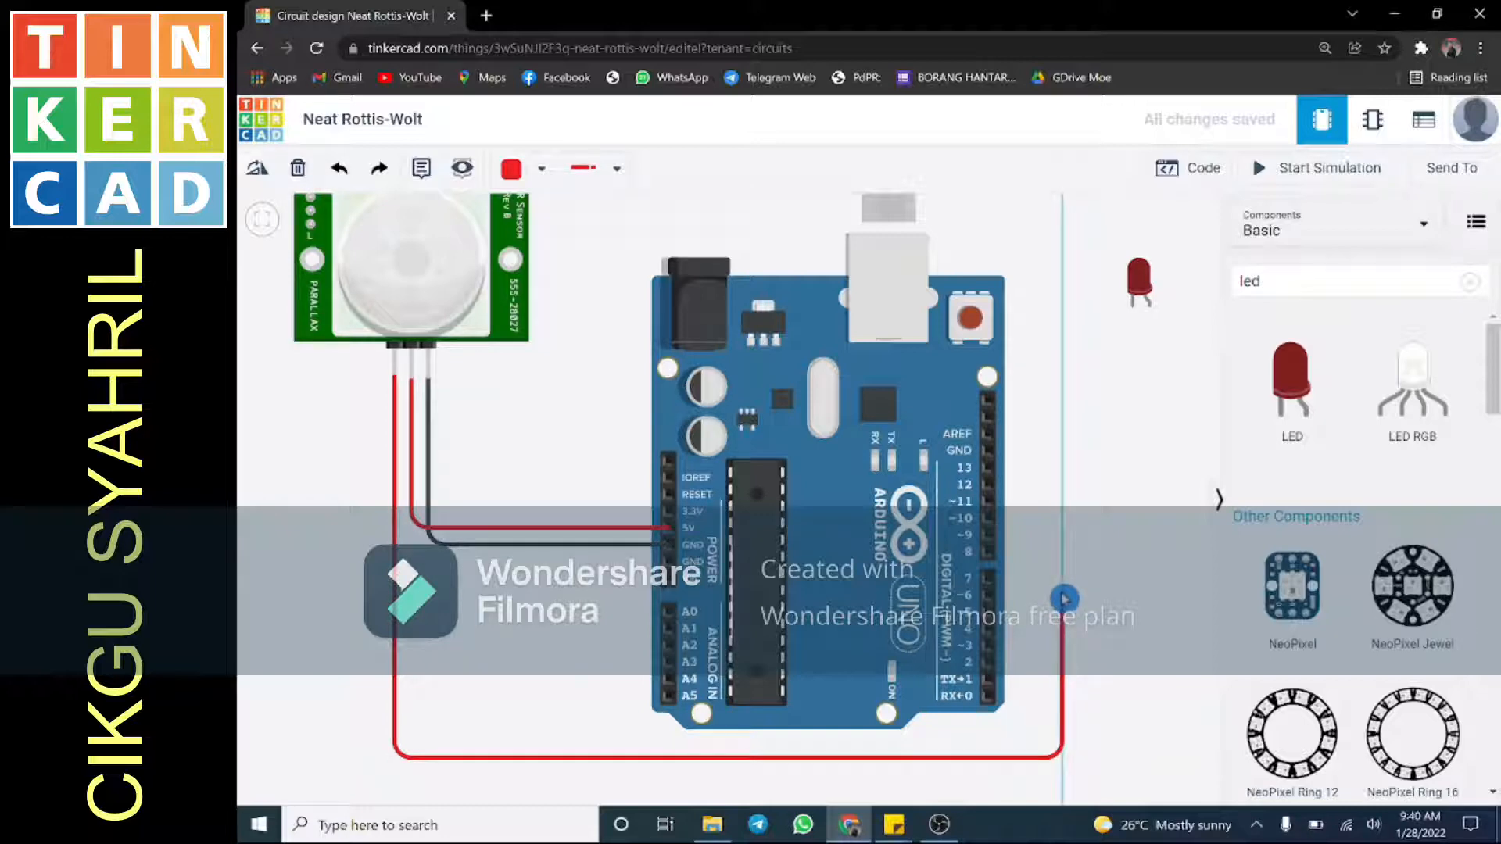
pyautogui.click(1062, 592)
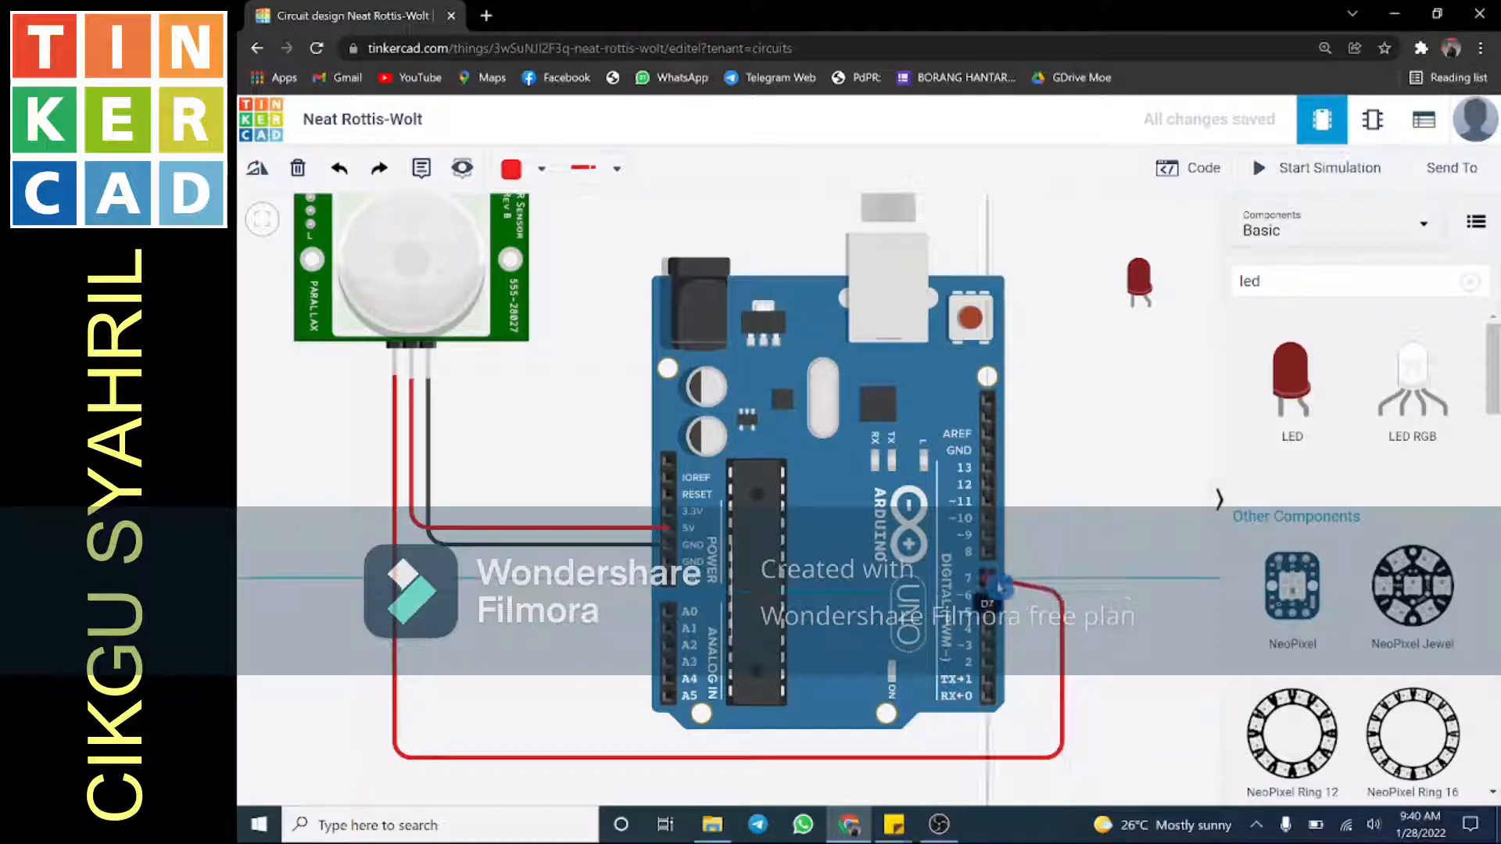
pyautogui.click(988, 579)
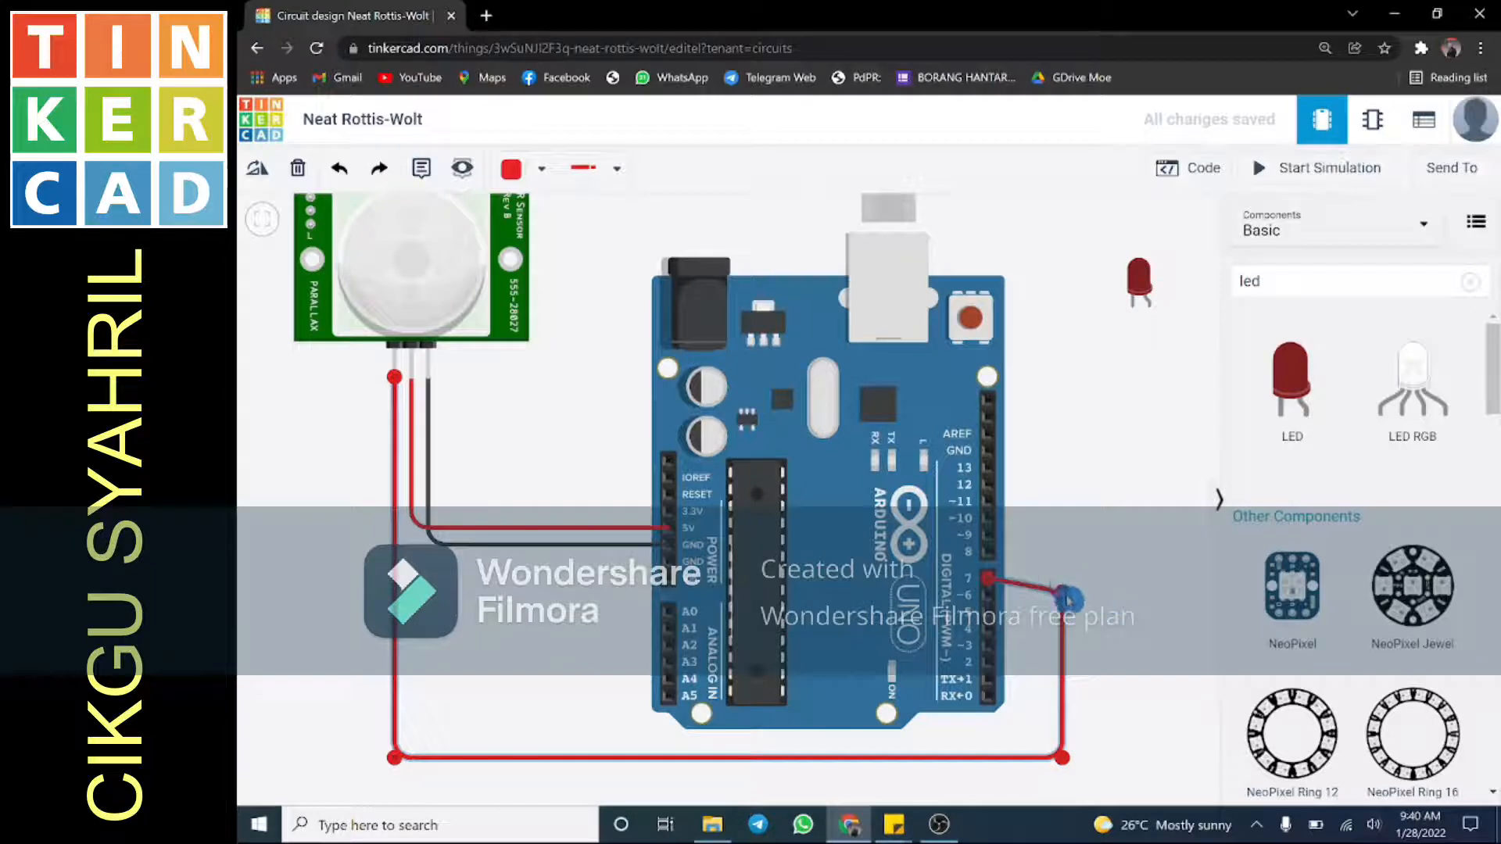
pyautogui.moveTo(1065, 596); pyautogui.dragTo(1062, 578)
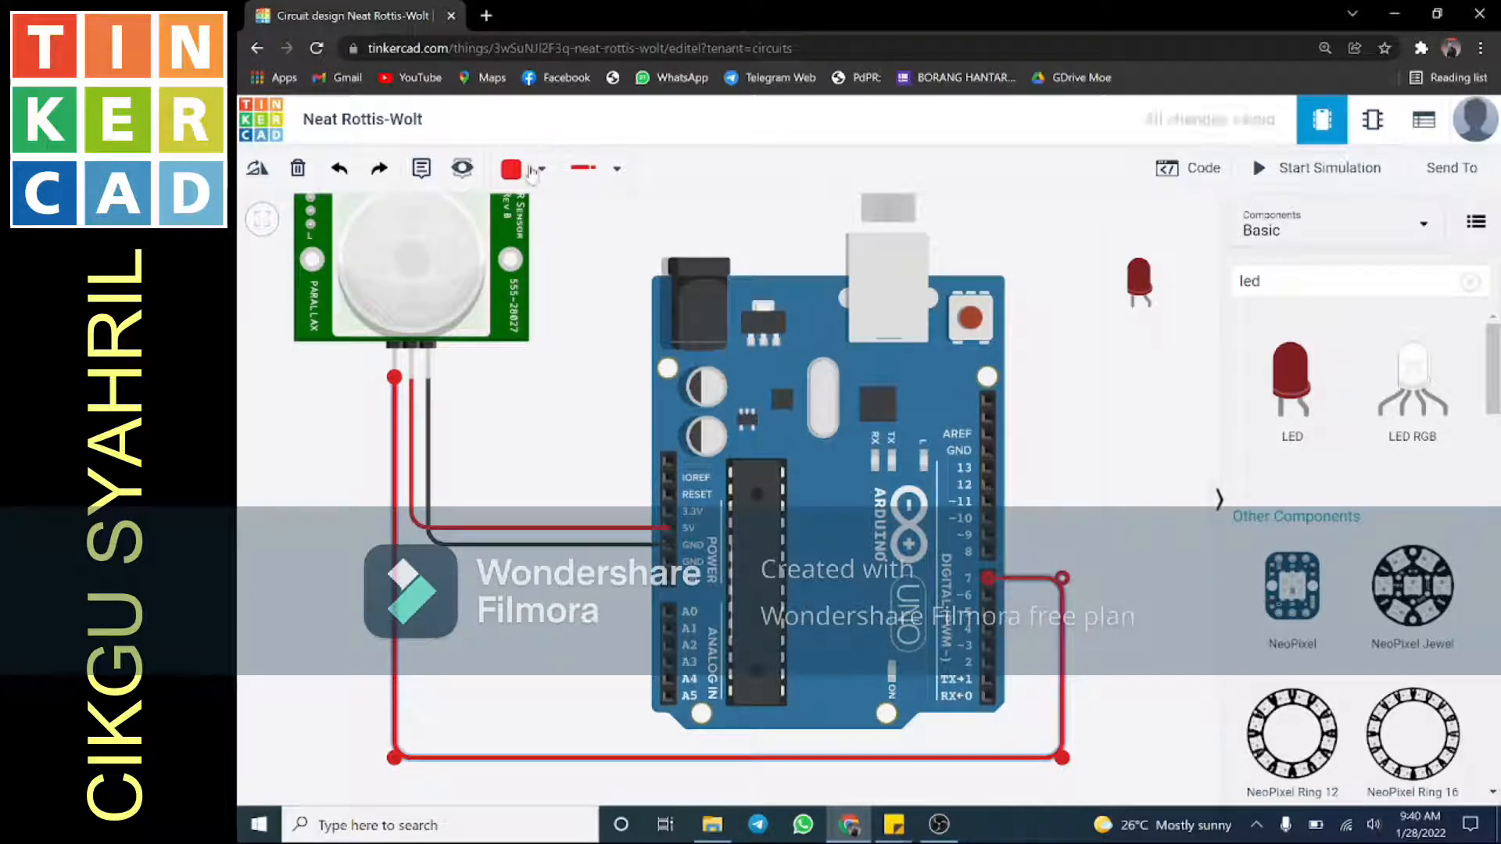
# Color the PIR sensor's signal wire green.
pyautogui.click(535, 171)
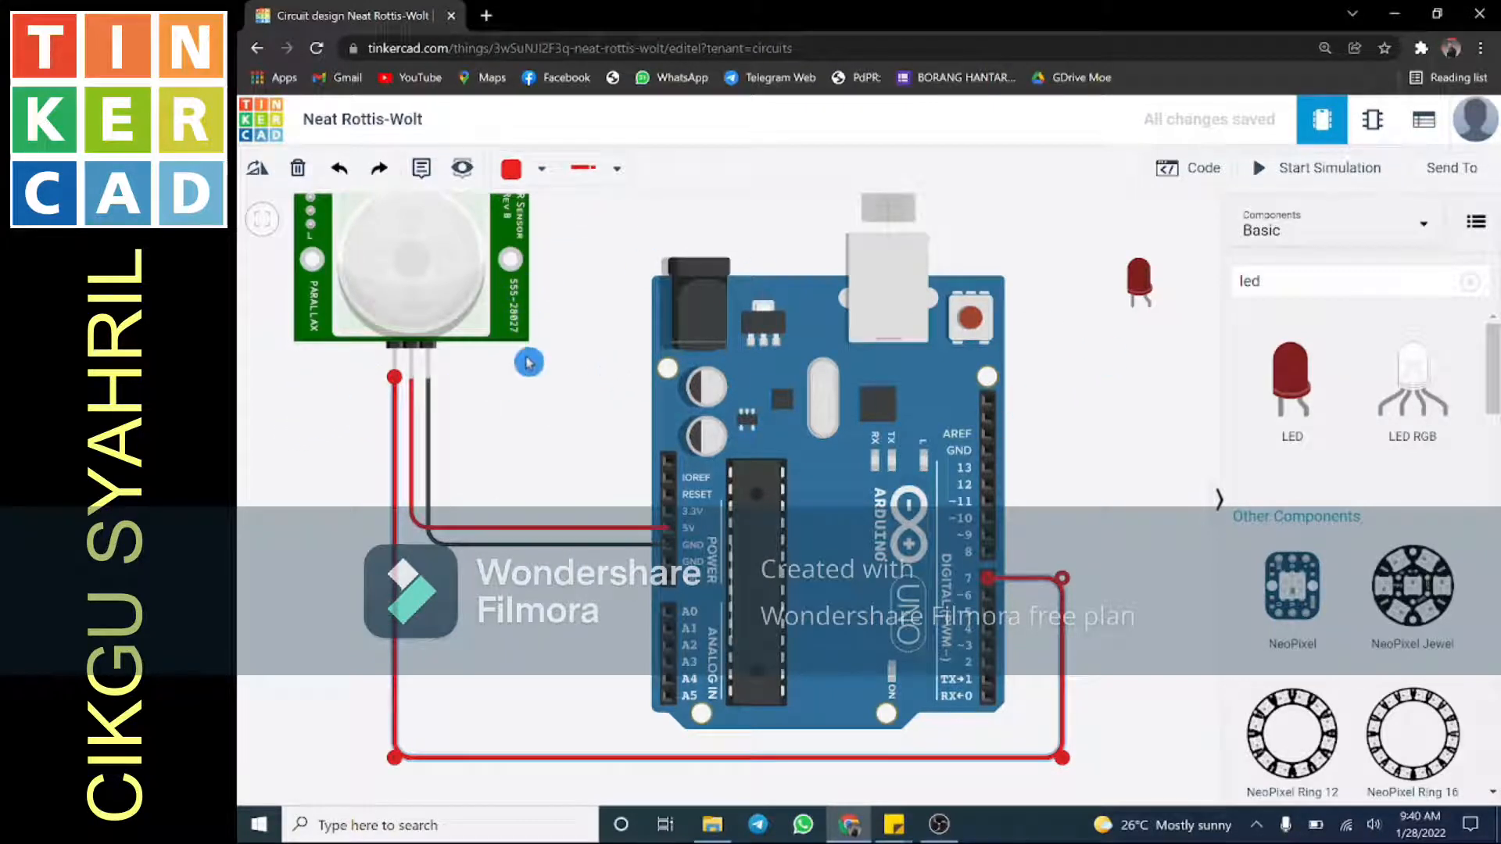
pyautogui.scroll(-1, 517, 451)
pyautogui.scroll(1, 569, 403)
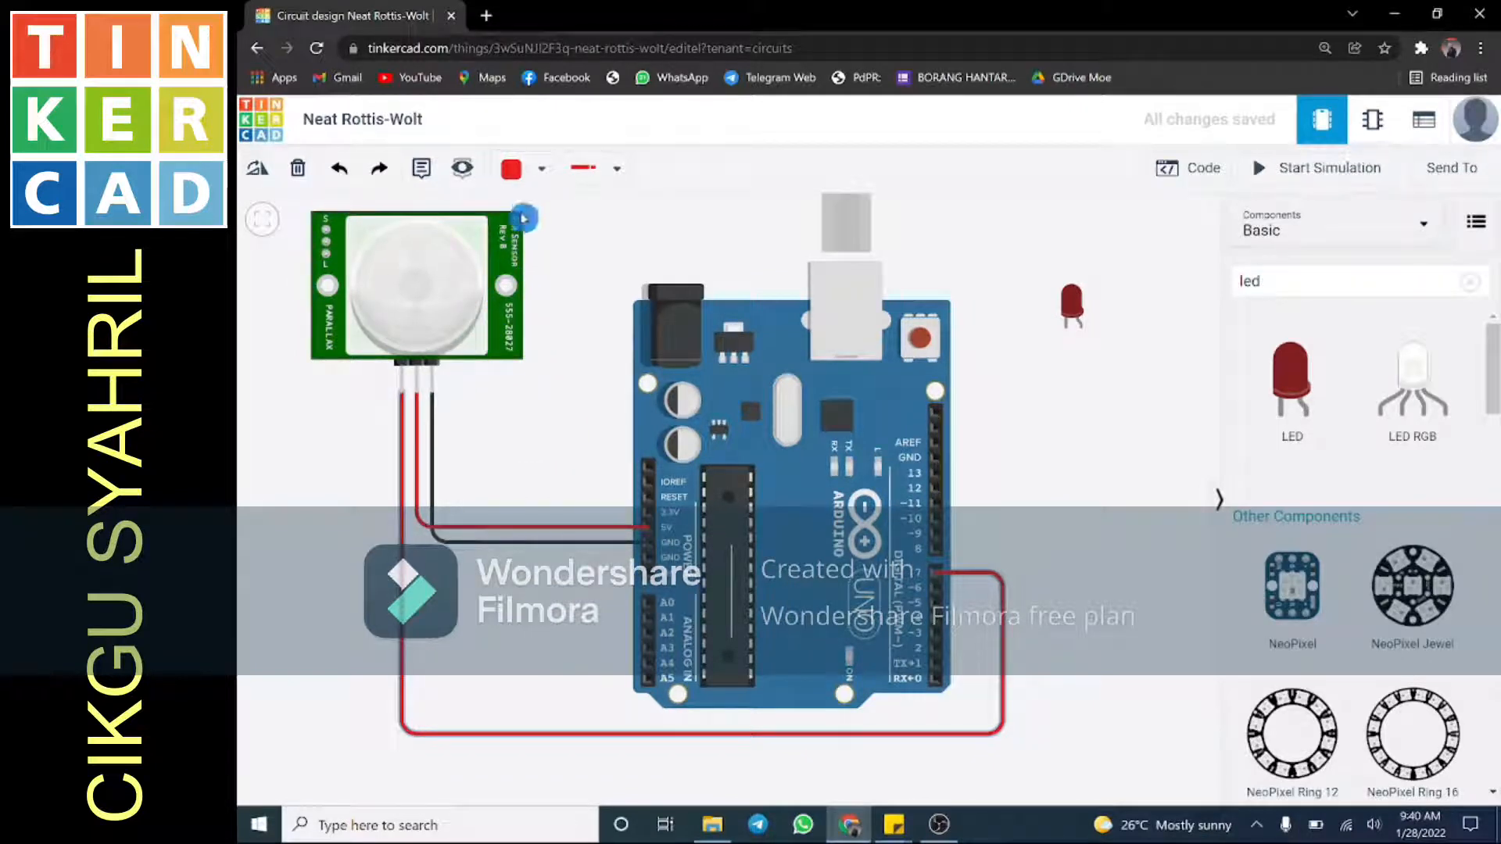
pyautogui.click(541, 171)
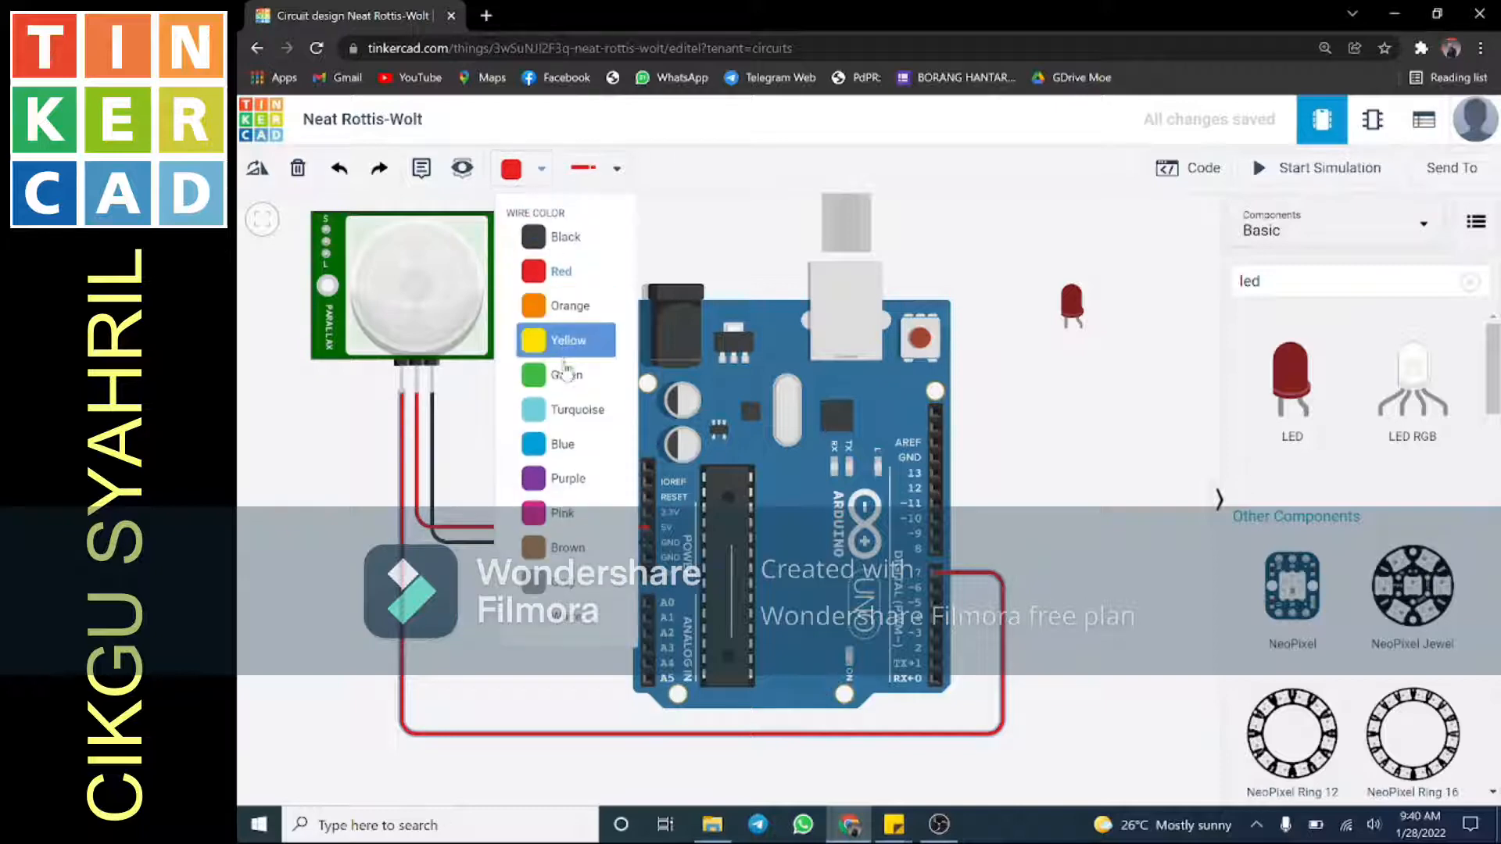
pyautogui.click(555, 377)
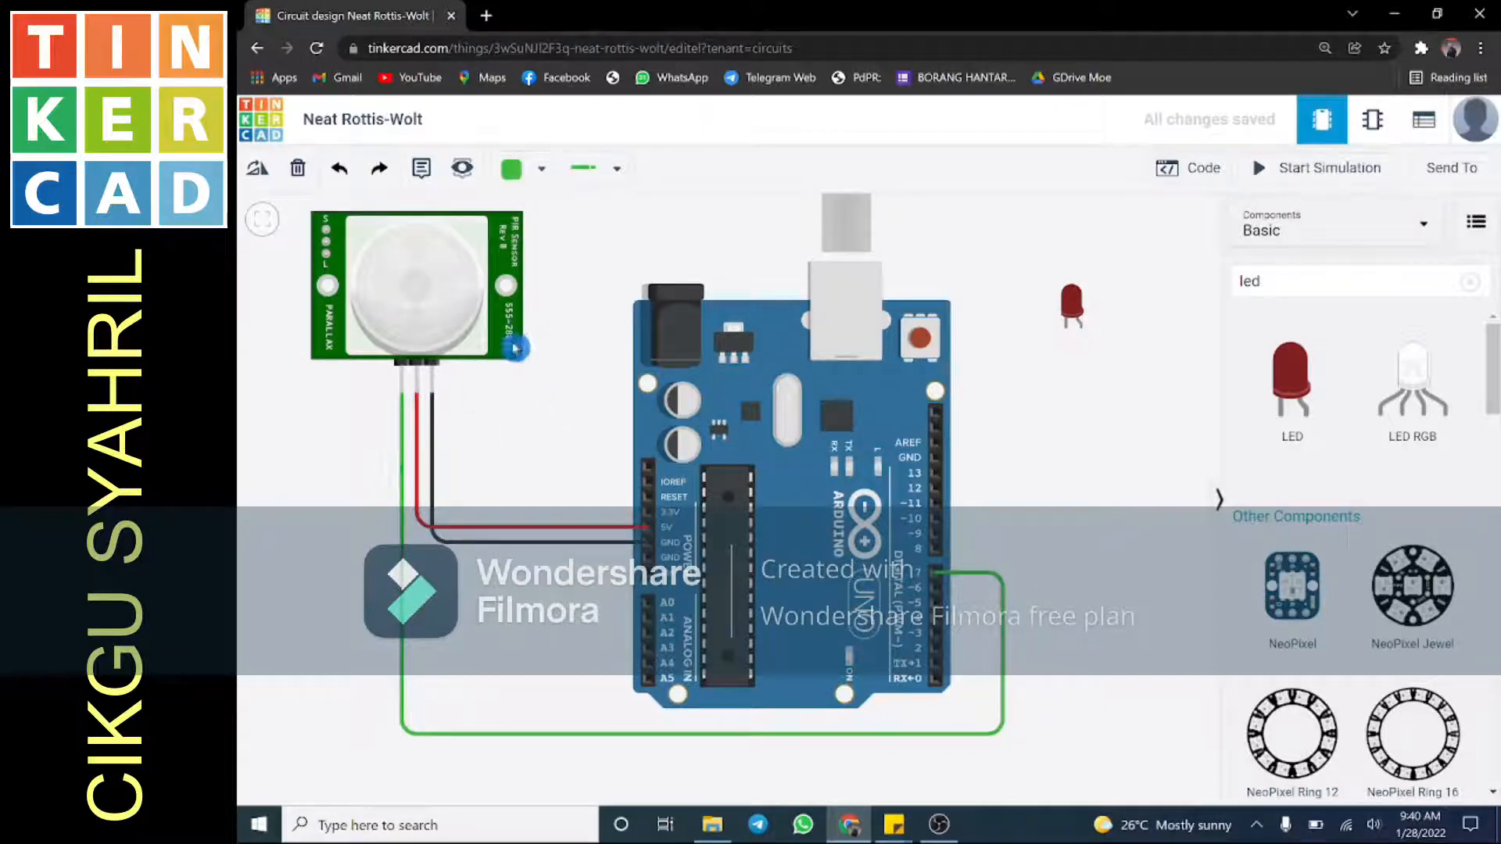
# Move the LED closer to the Arduino's digital pins and rotate it a quarter turn so its legs face the board.
pyautogui.scroll(-2, 397, 479)
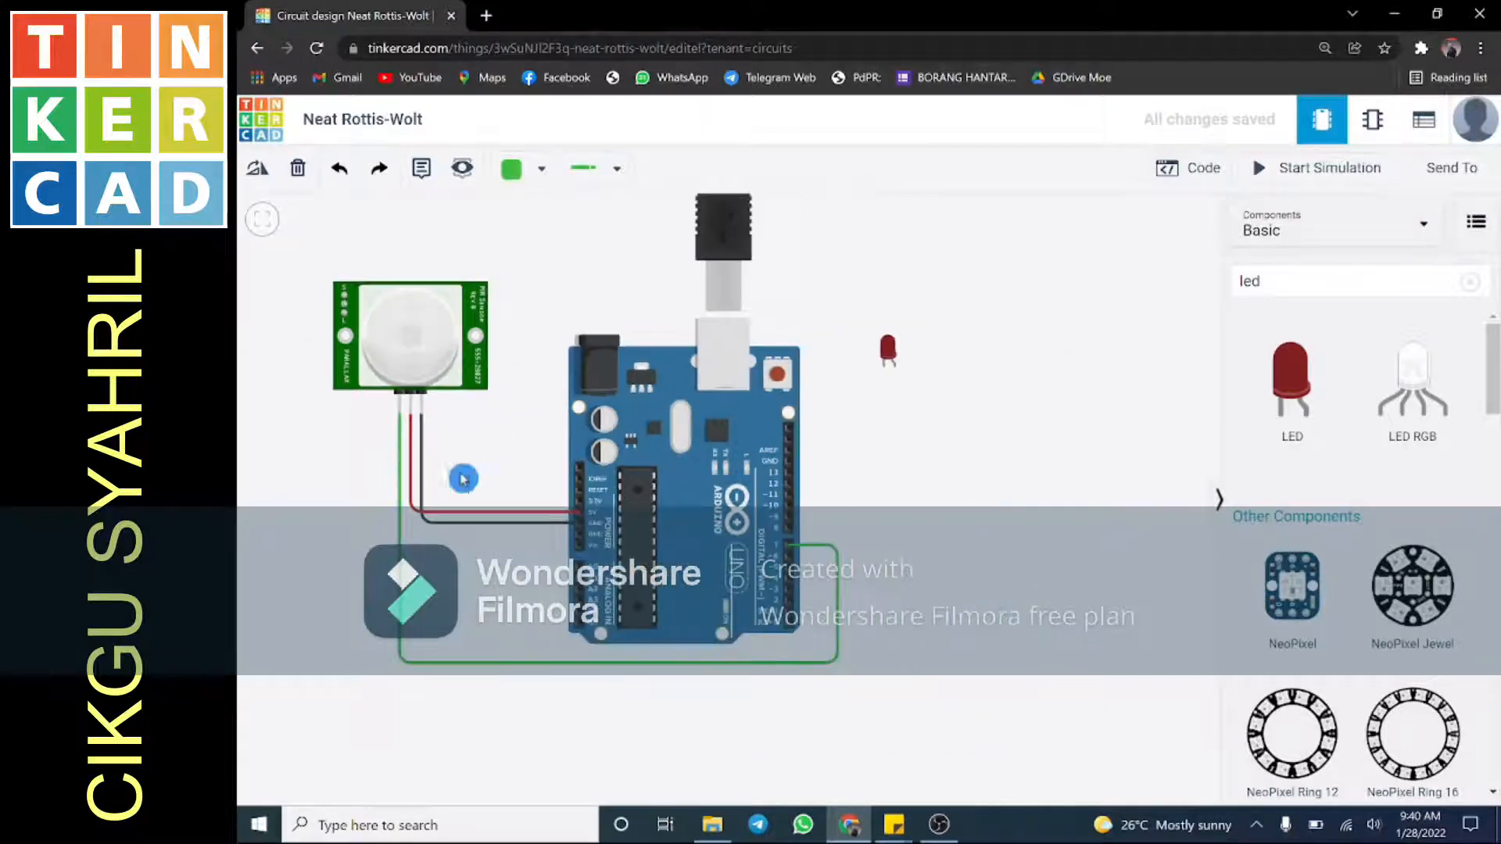
pyautogui.scroll(2, 905, 405)
pyautogui.scroll(-1, 911, 403)
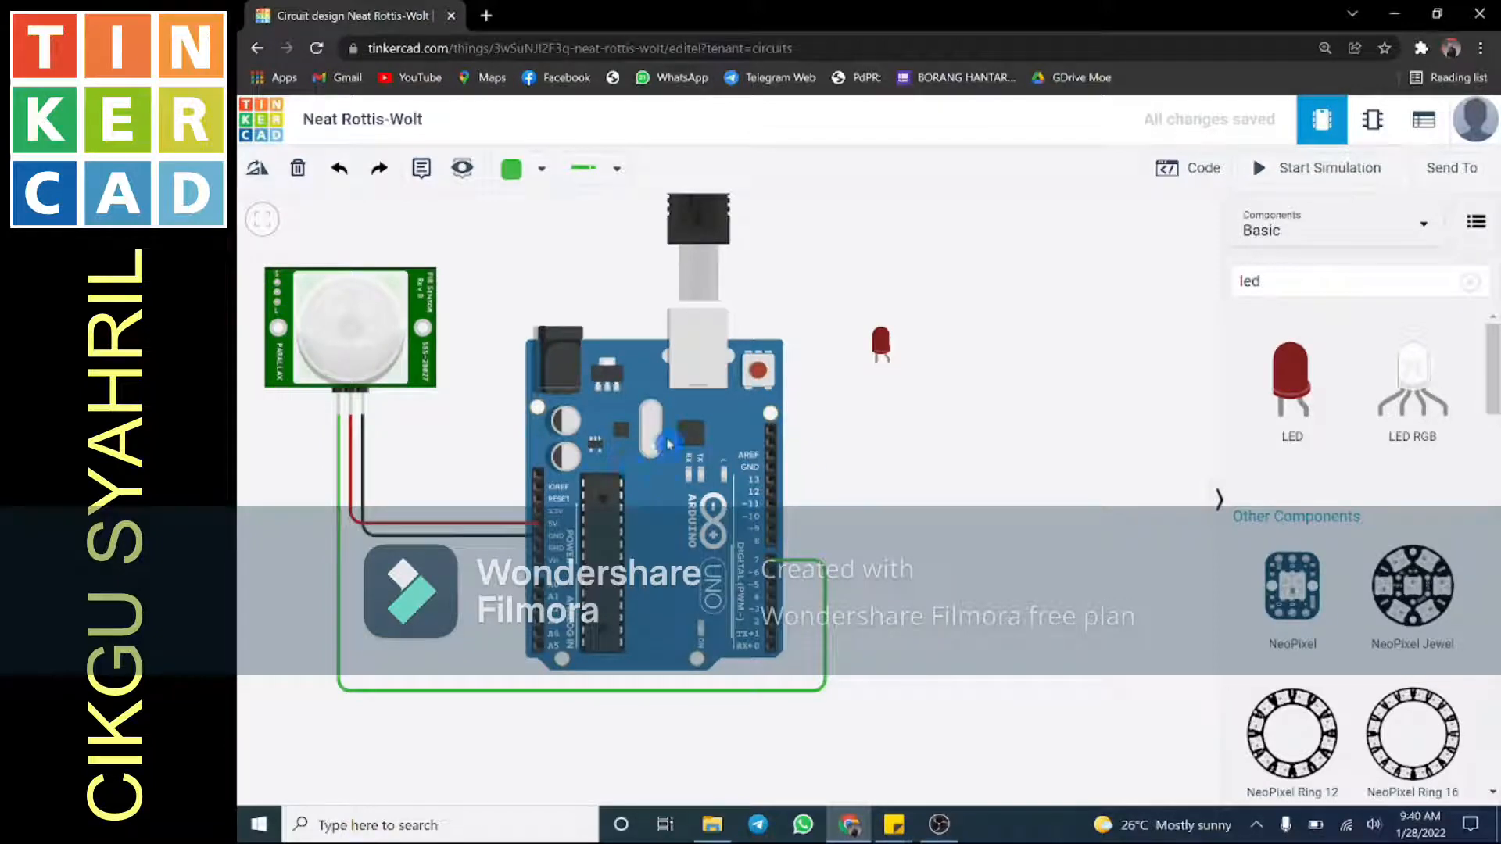
pyautogui.scroll(1, 989, 415)
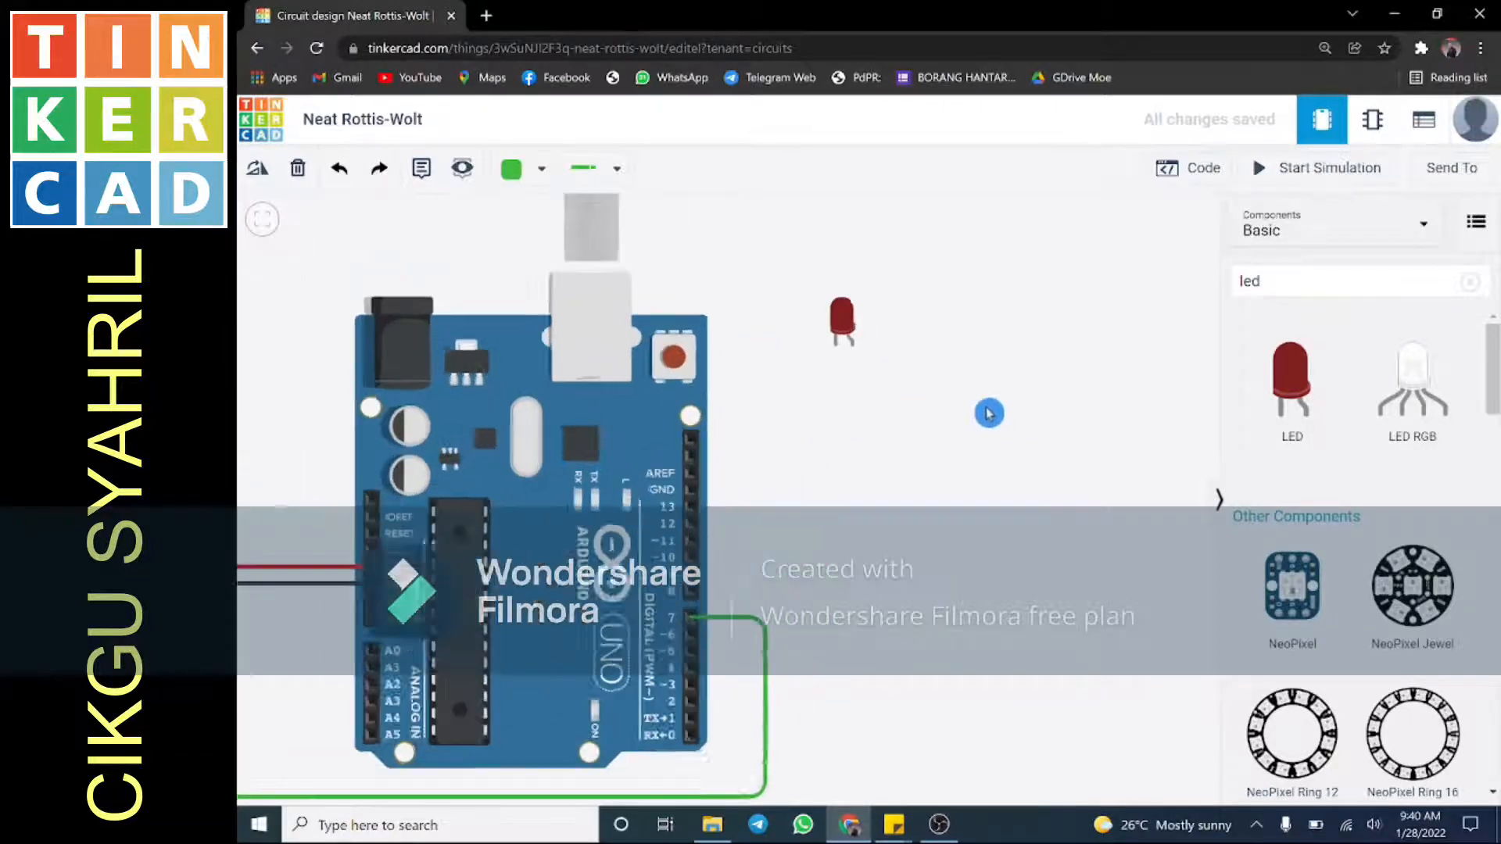
pyautogui.moveTo(828, 338); pyautogui.dragTo(823, 402)
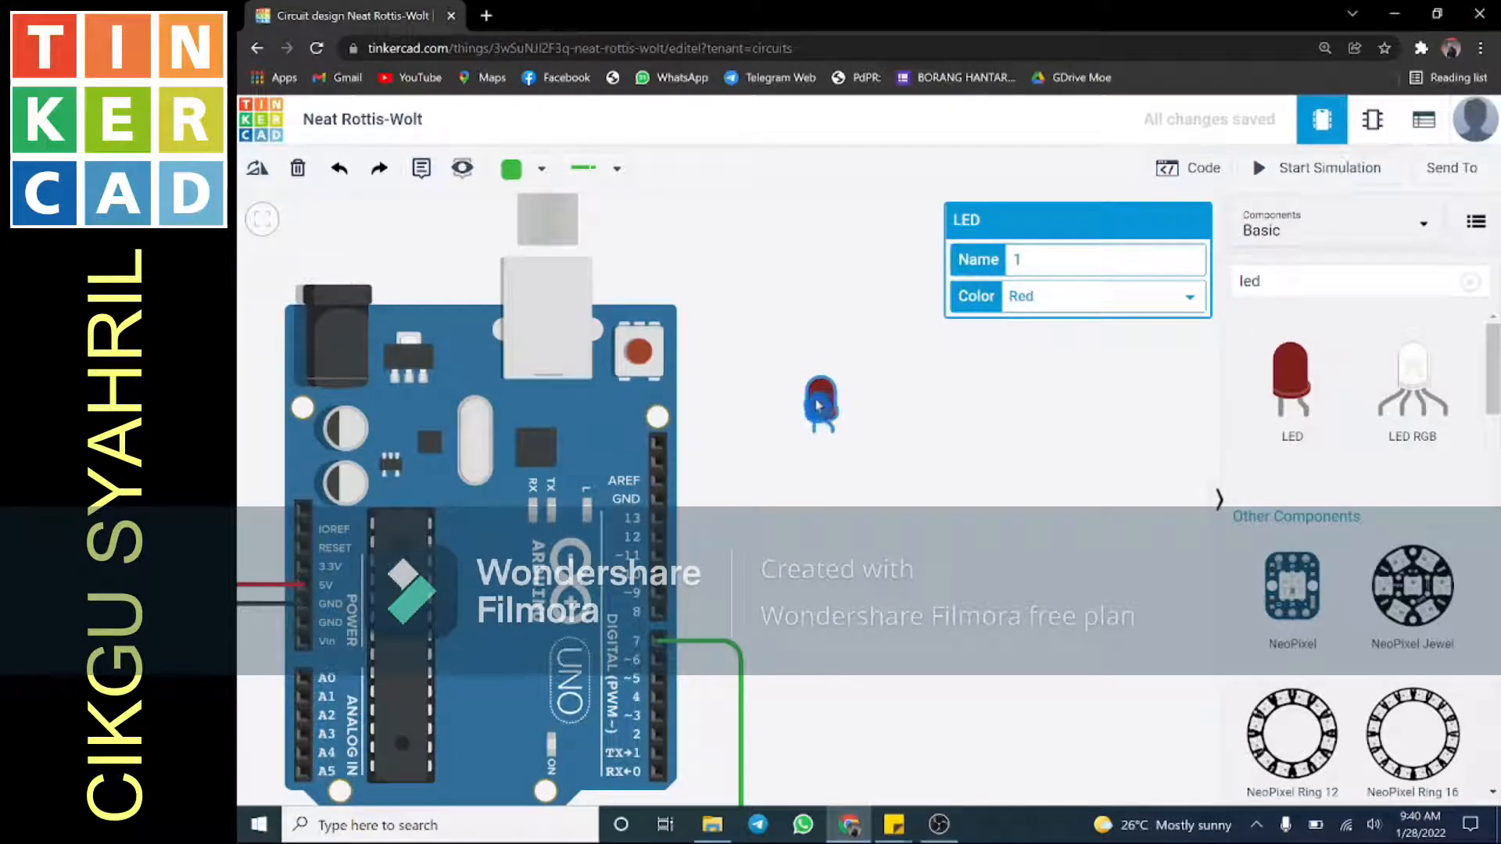
pyautogui.click(255, 176)
pyautogui.click(255, 177)
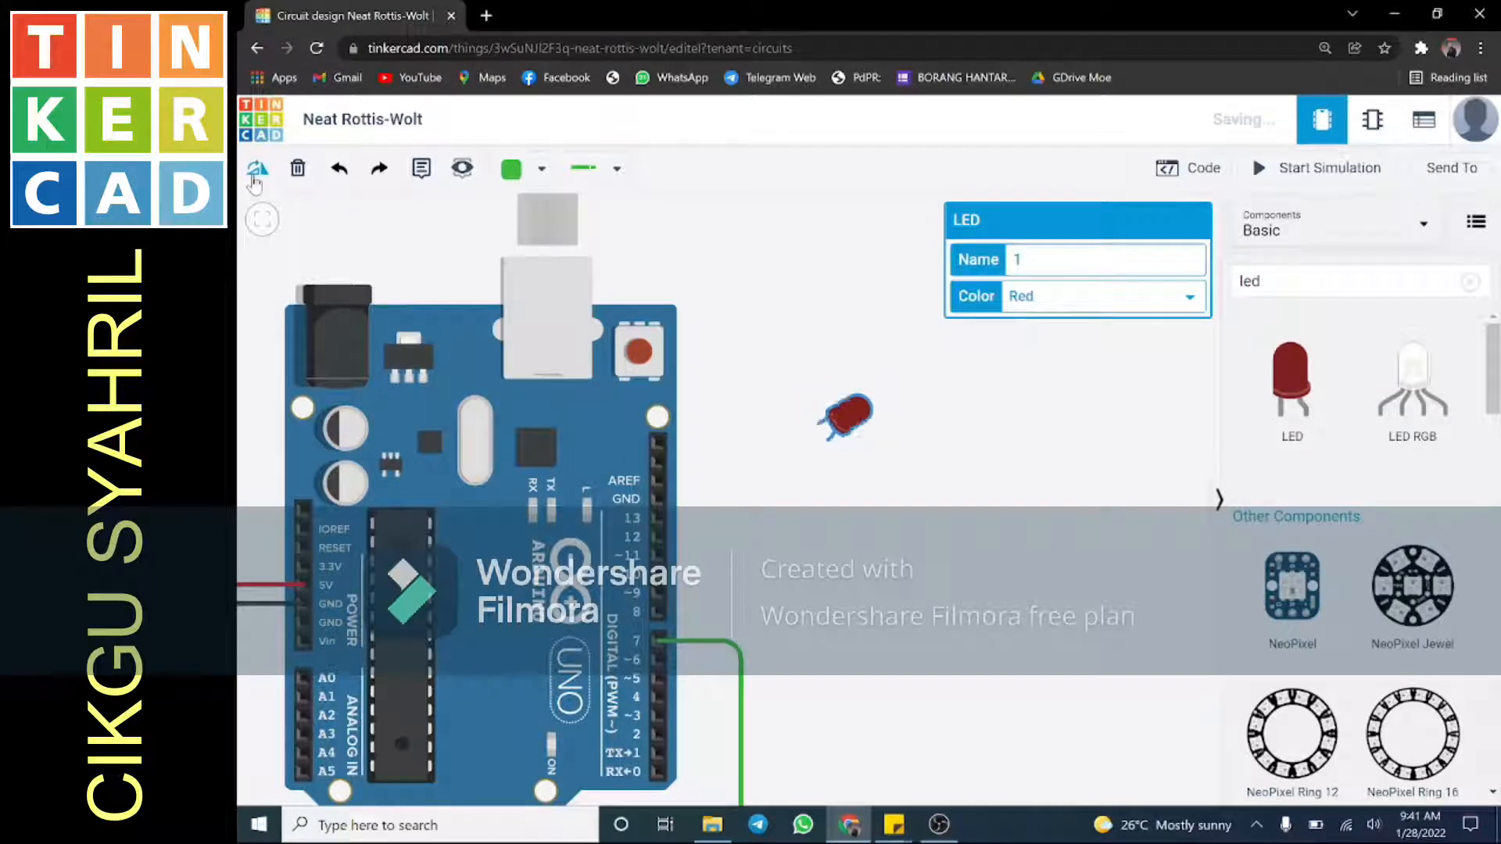
pyautogui.click(255, 177)
pyautogui.moveTo(885, 430)
pyautogui.mouseDown()
pyautogui.moveTo(853, 438)
pyautogui.moveTo(865, 444)
pyautogui.mouseUp()
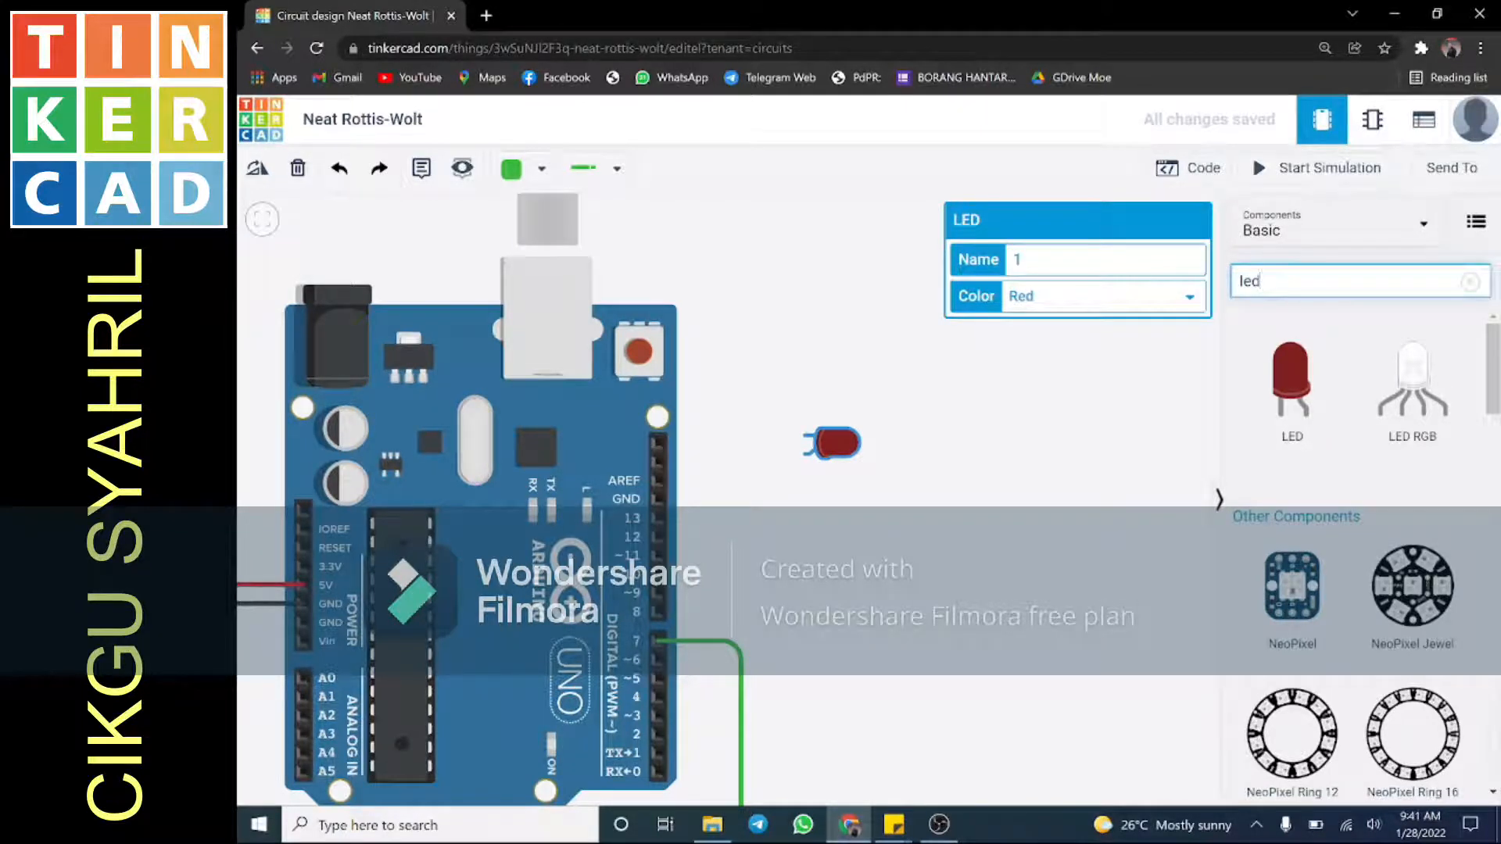
# Search the components for "resis", place a resistor beside the LED, and rotate it to lie horizontally.
pyautogui.press('BackSpace')
pyautogui.press('BackSpace')
pyautogui.press('BackSpace')
pyautogui.write('resis')
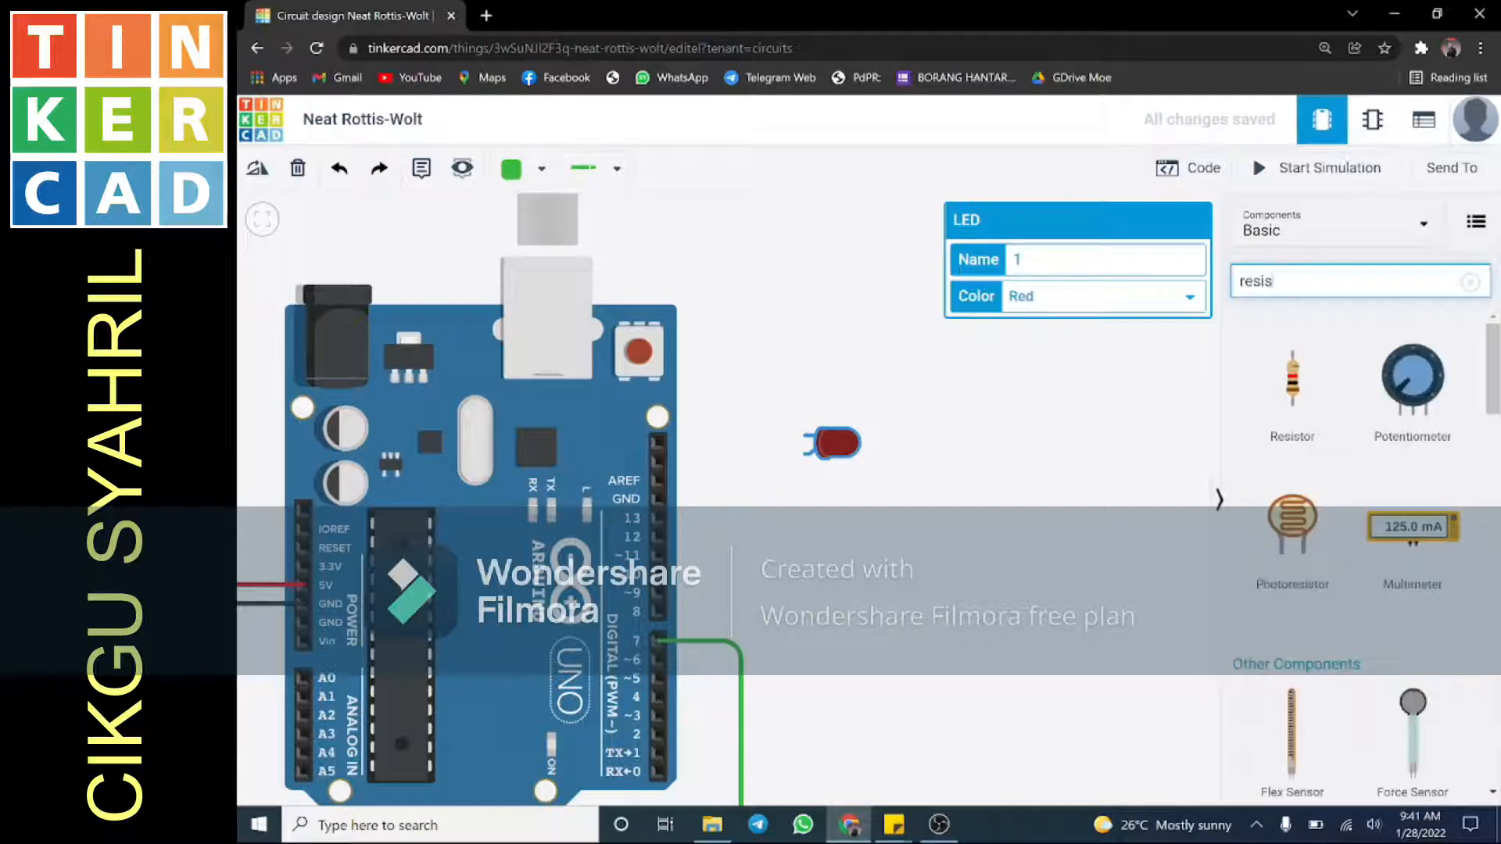
pyautogui.moveTo(1294, 406); pyautogui.dragTo(931, 523)
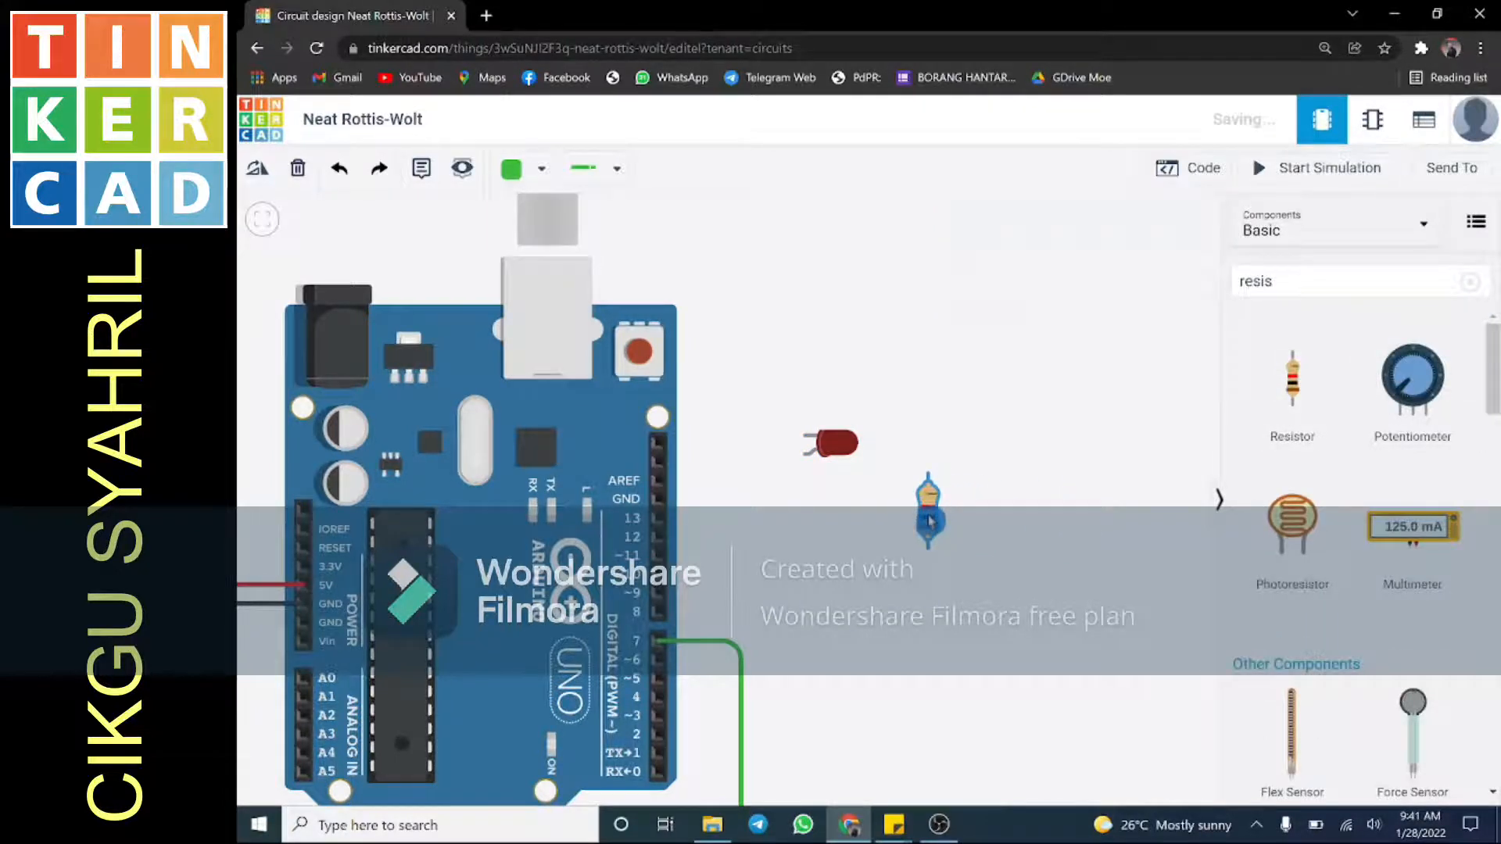
pyautogui.click(253, 174)
pyautogui.click(253, 174)
pyautogui.click(252, 182)
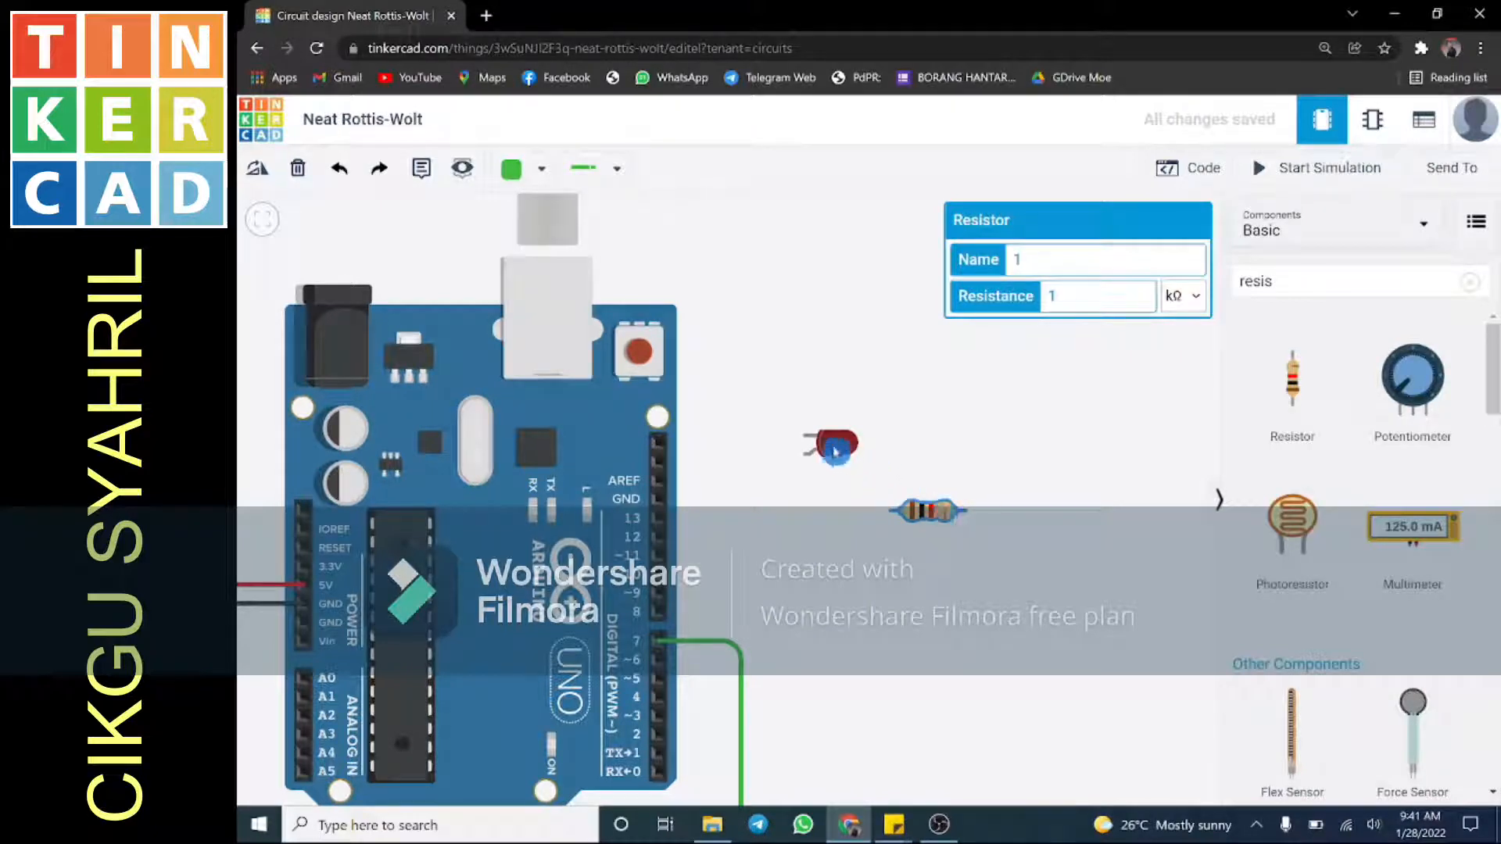
# Plug one end of the resistor into Arduino pin 13 and attach the LED's anode leg to its other end.
pyautogui.moveTo(833, 444); pyautogui.dragTo(808, 494)
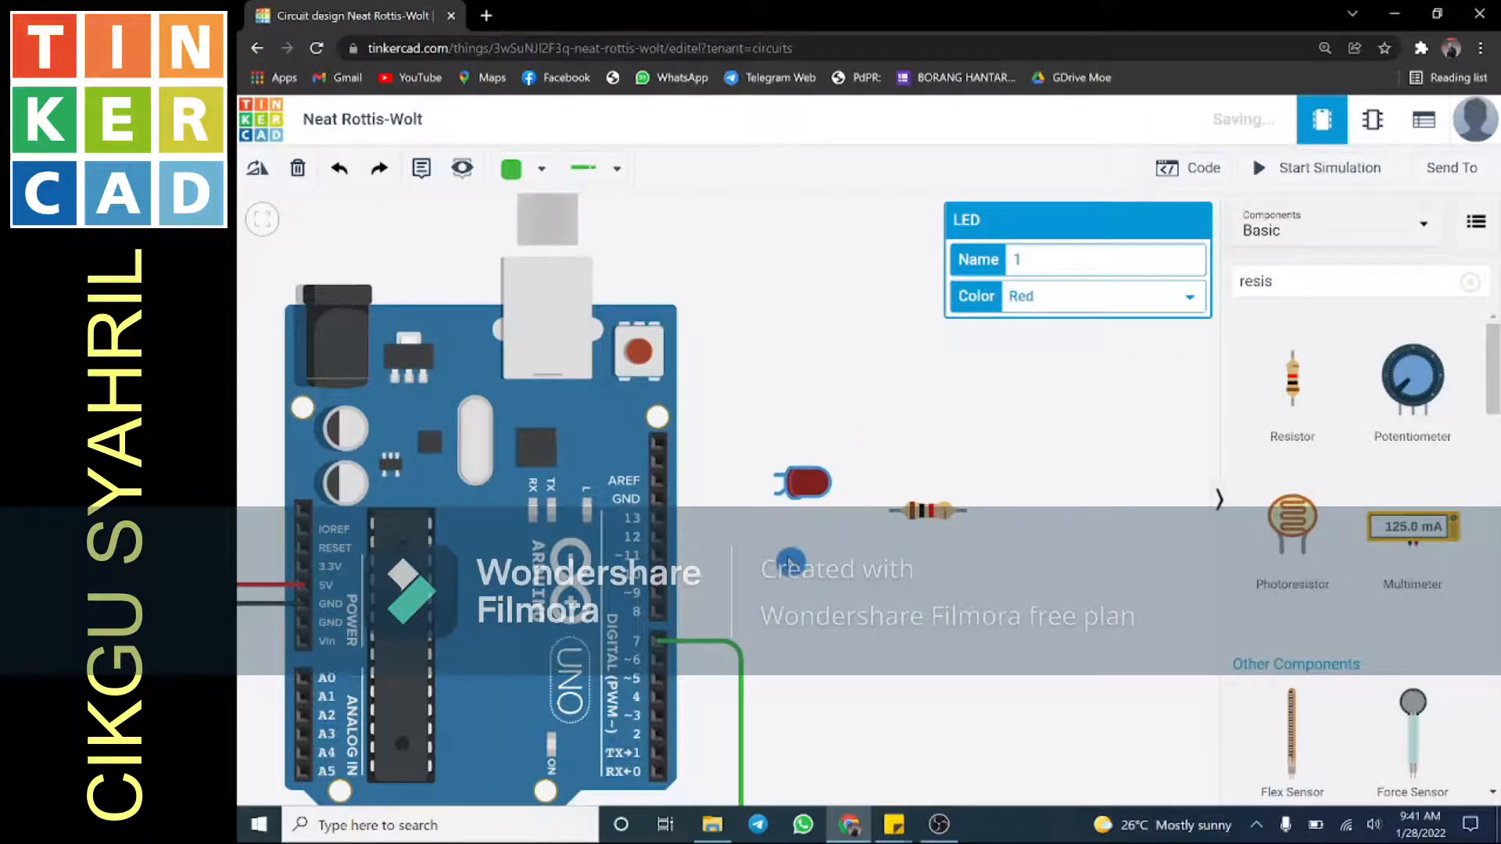
pyautogui.click(794, 563)
pyautogui.scroll(3, 794, 563)
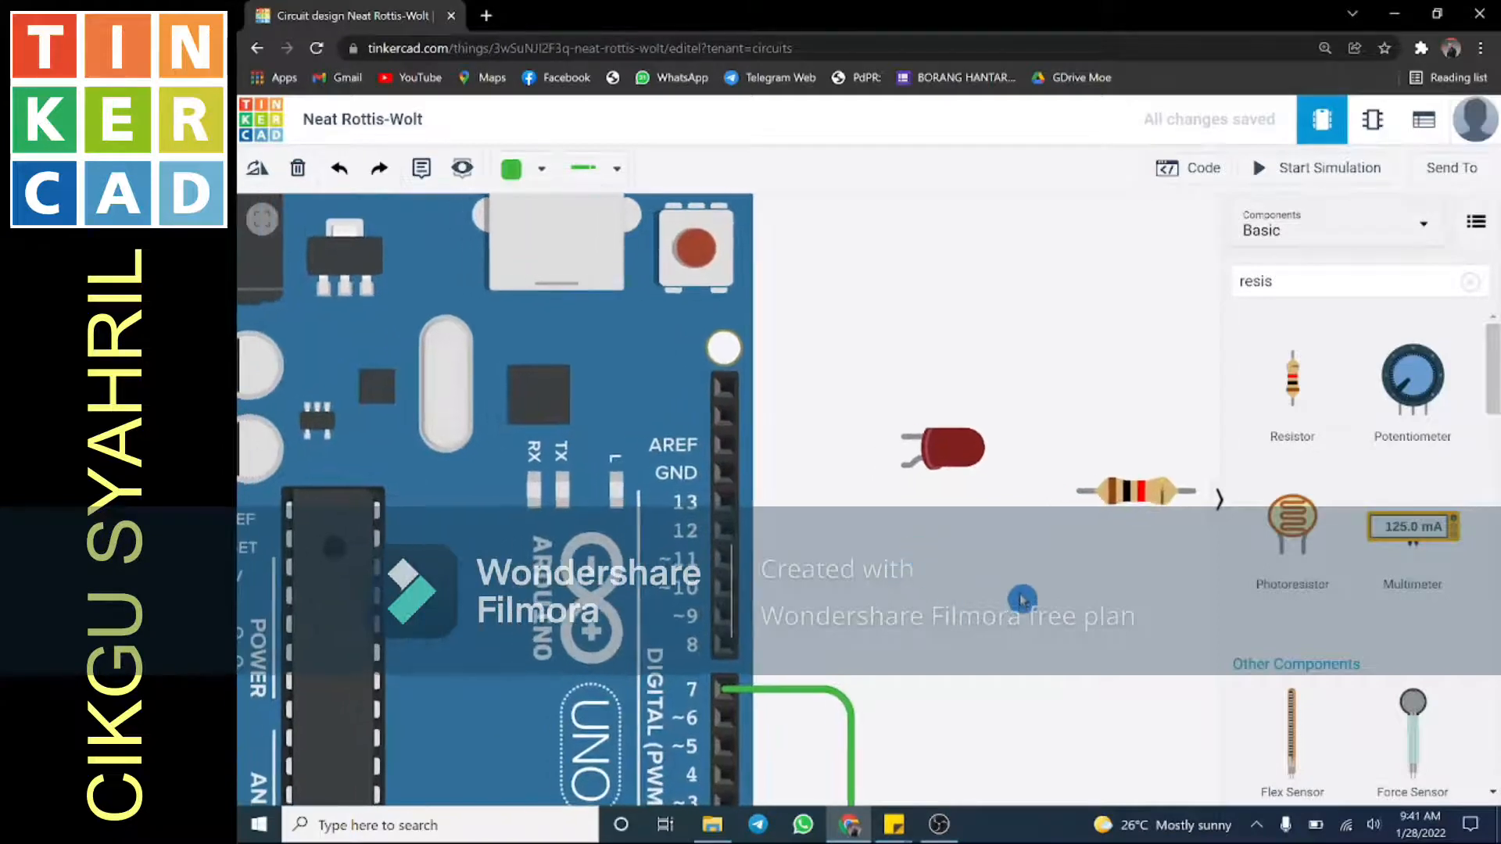
pyautogui.moveTo(1107, 521); pyautogui.dragTo(788, 516)
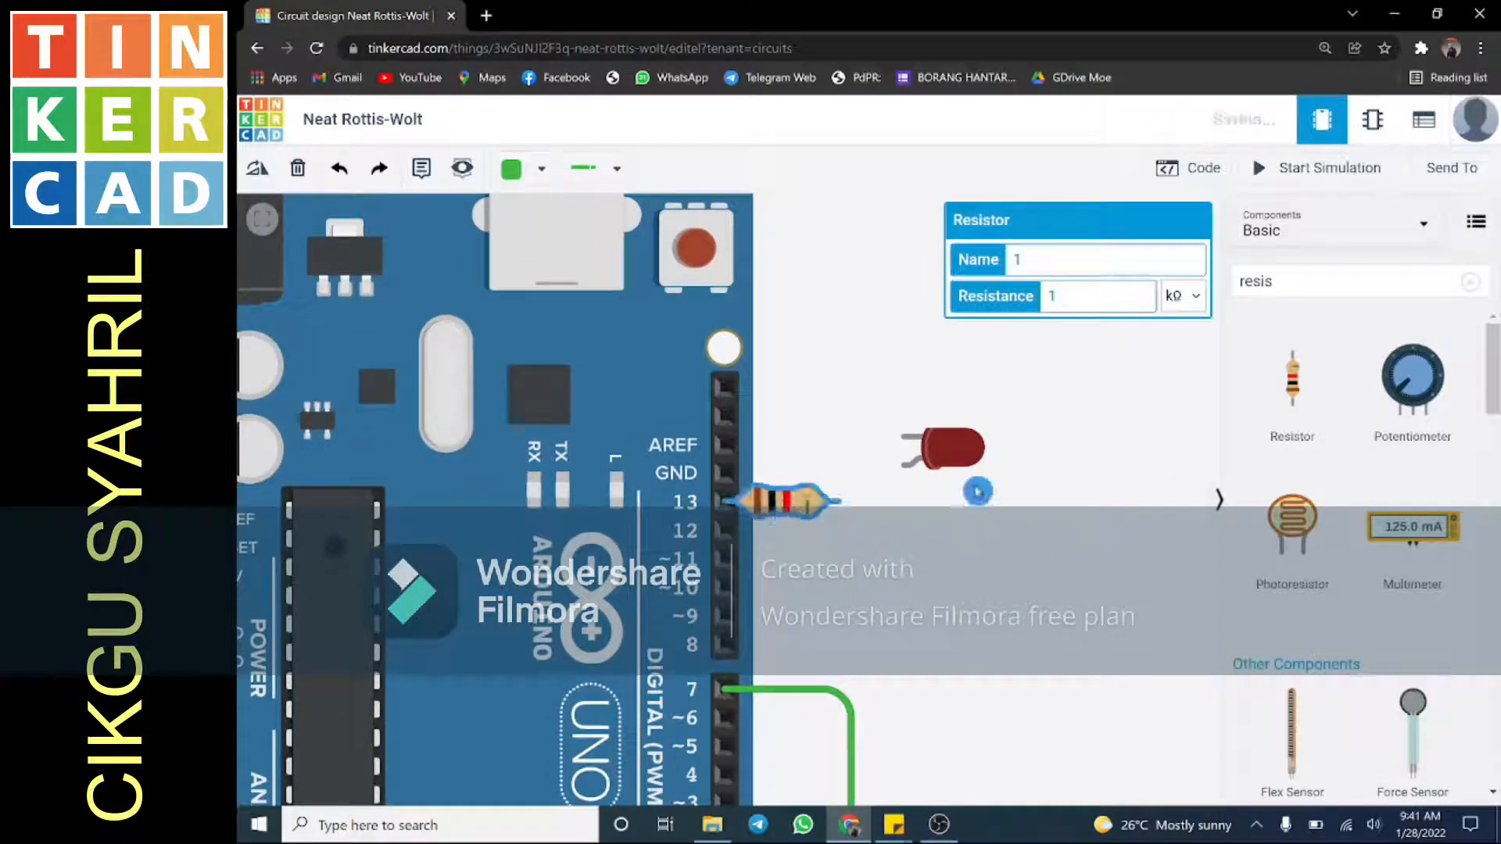
pyautogui.moveTo(948, 453); pyautogui.dragTo(991, 504)
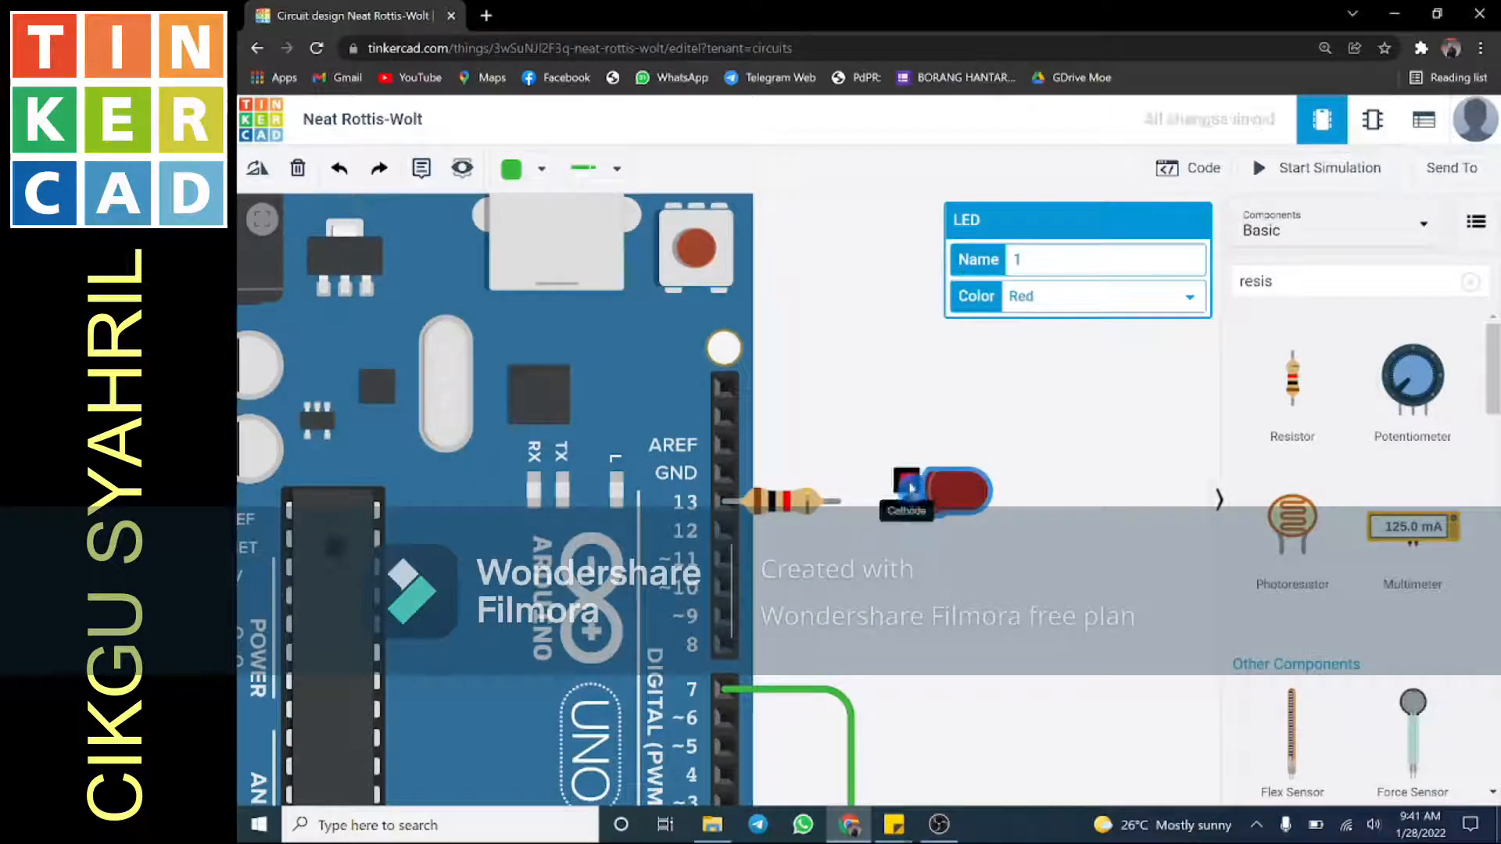
pyautogui.moveTo(911, 515); pyautogui.dragTo(877, 491)
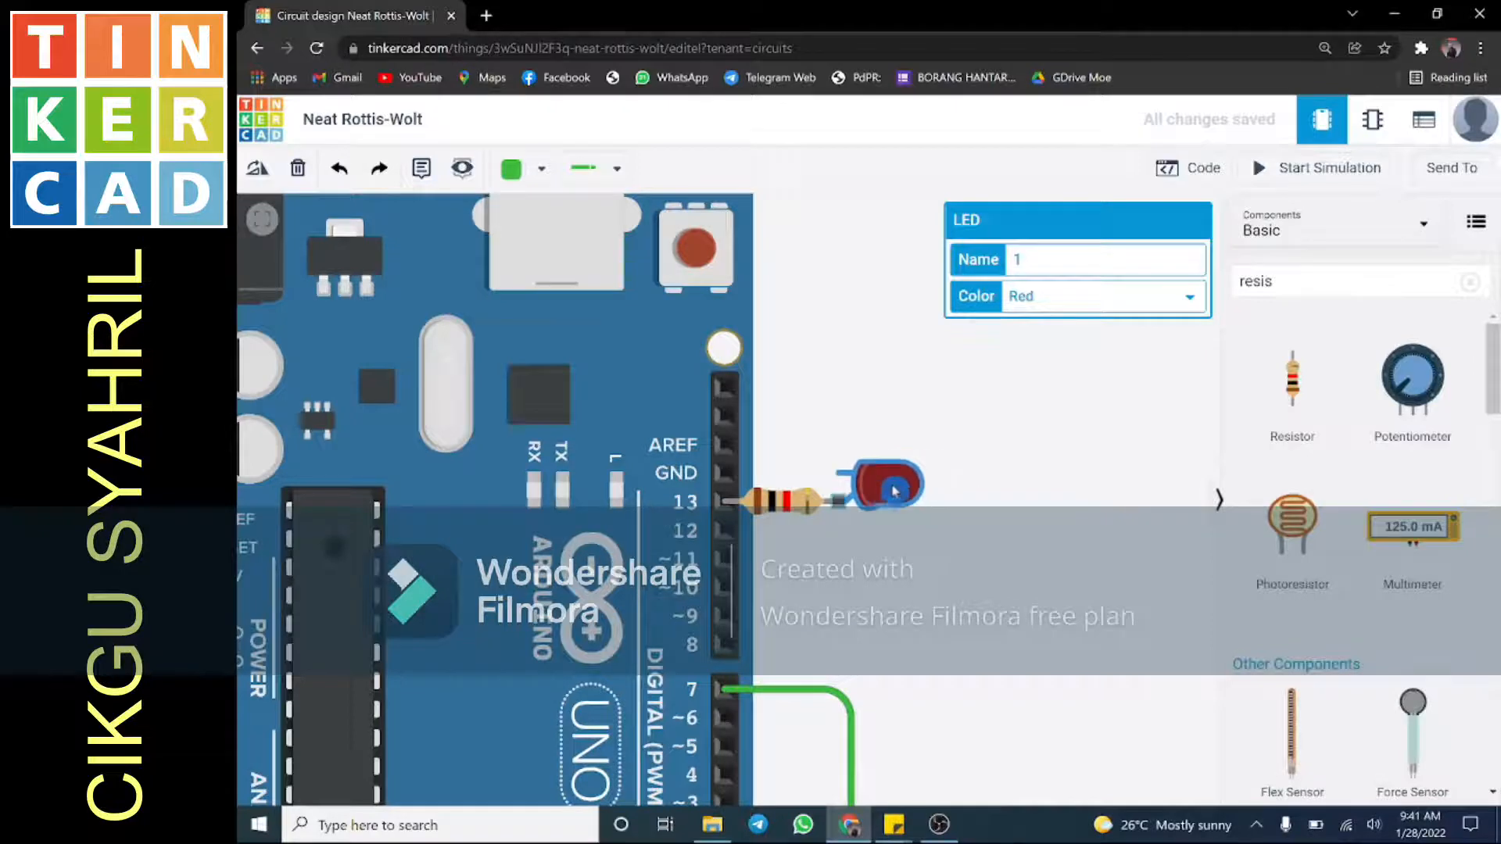
# Wire the LED's cathode straight to the Arduino's GND pin above pin 13.
pyautogui.scroll(2, 821, 569)
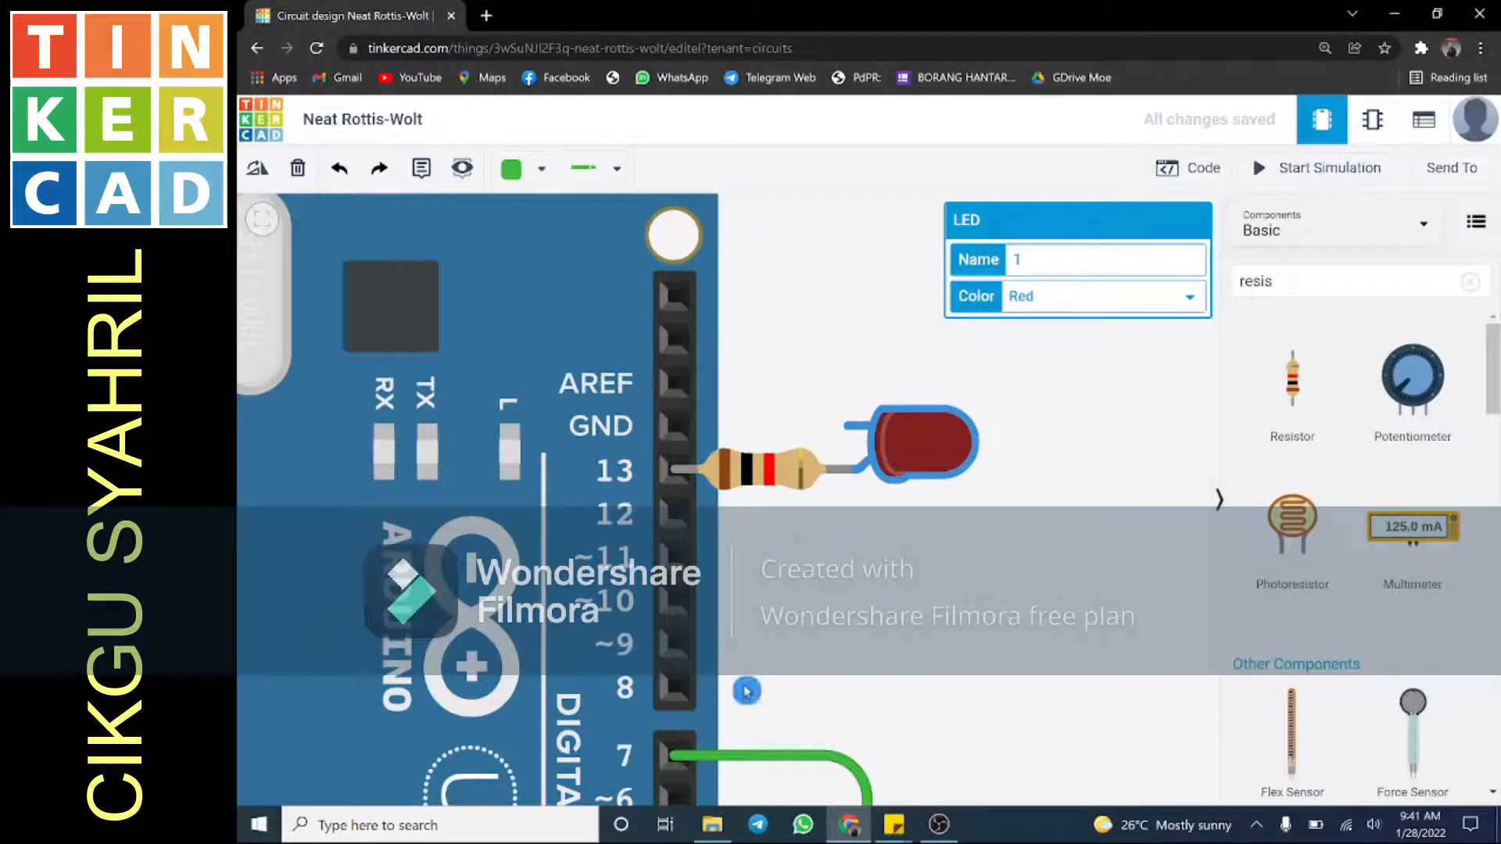
pyautogui.scroll(-3, 726, 499)
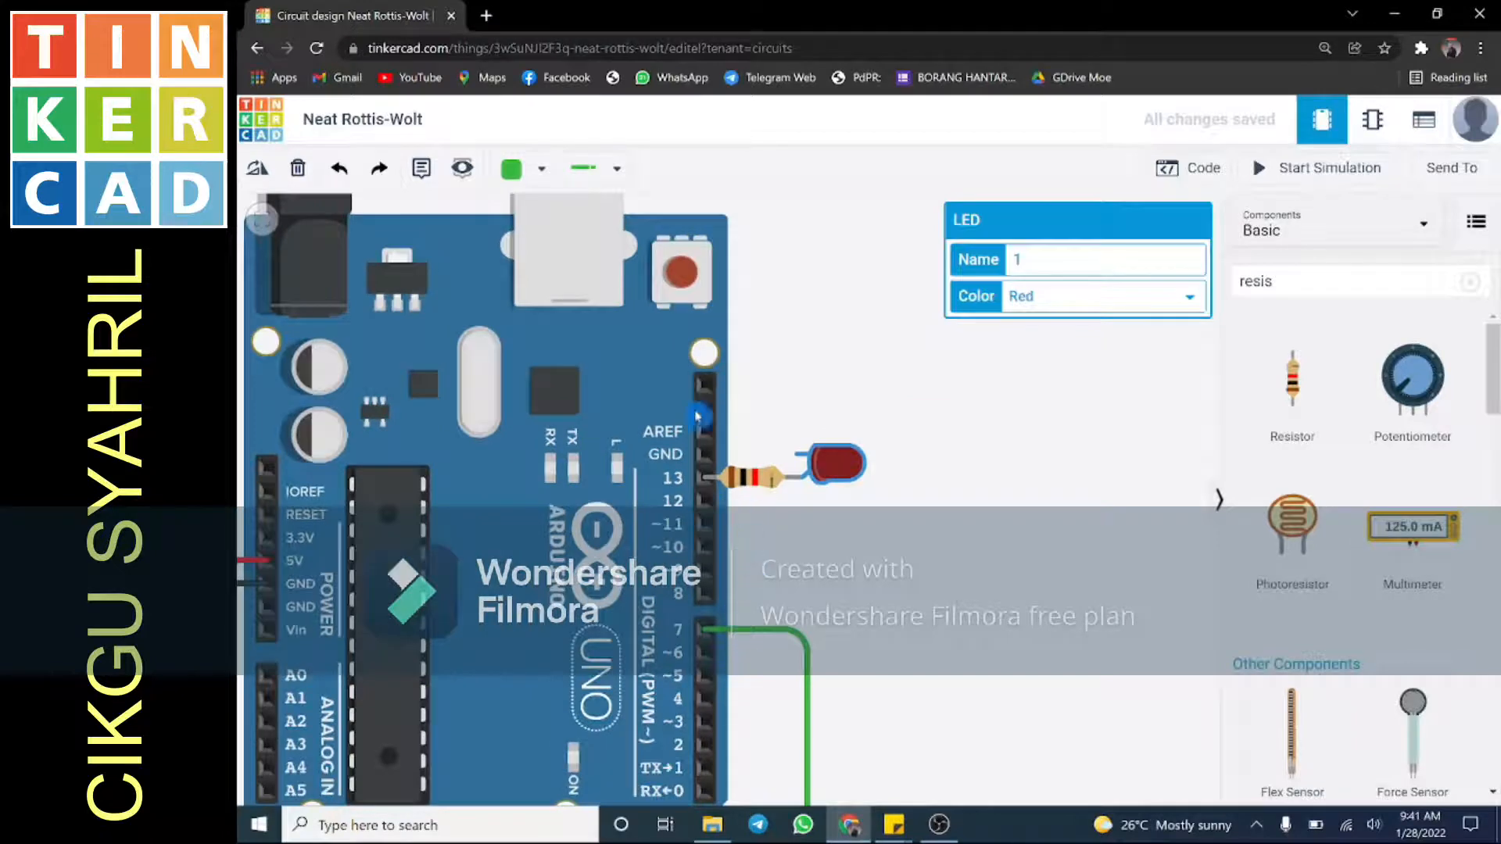
pyautogui.scroll(2, 765, 531)
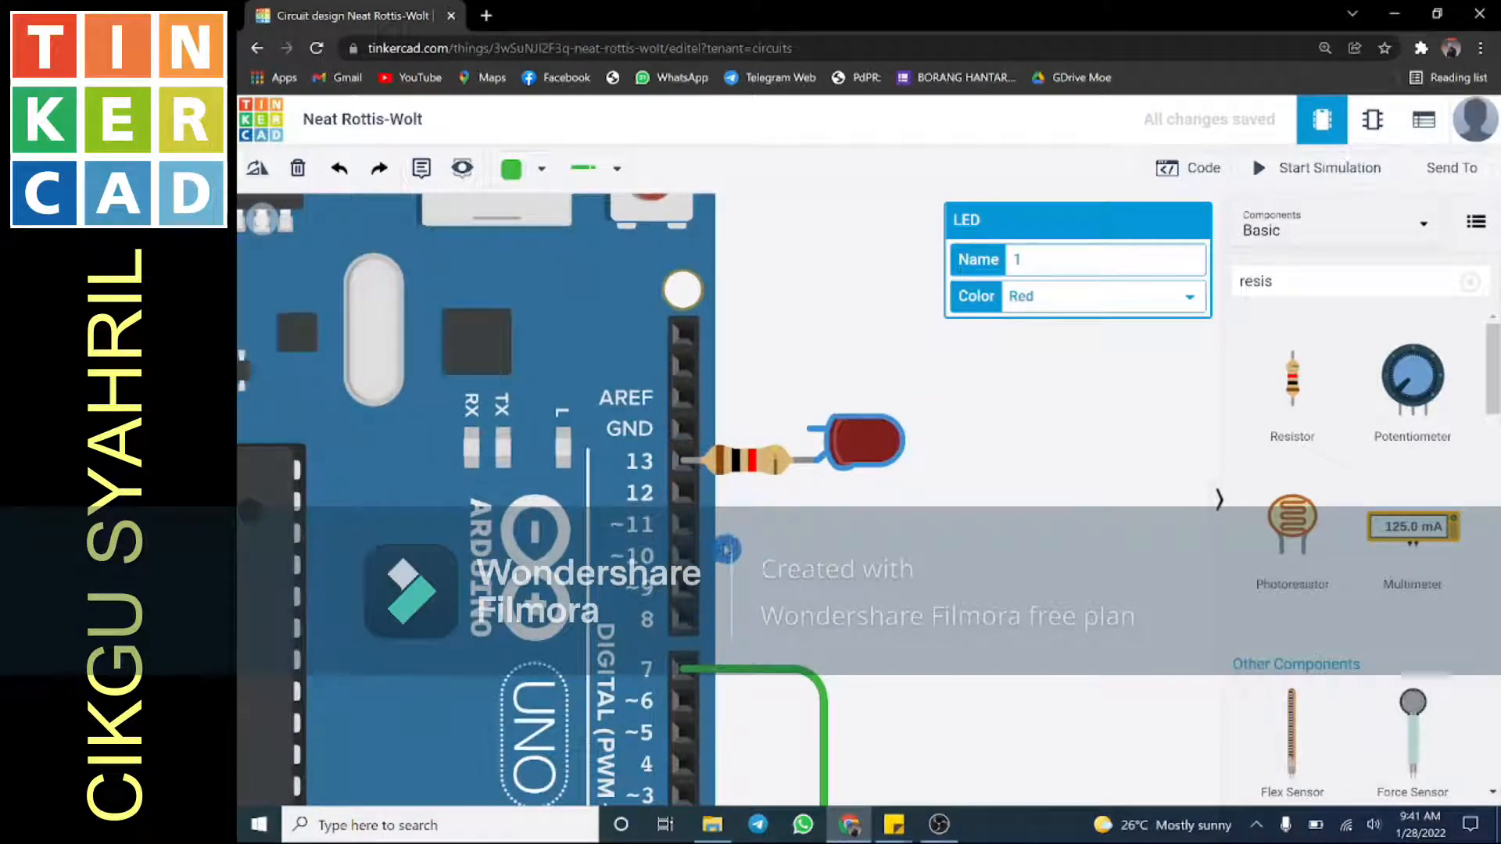
pyautogui.scroll(1, 726, 549)
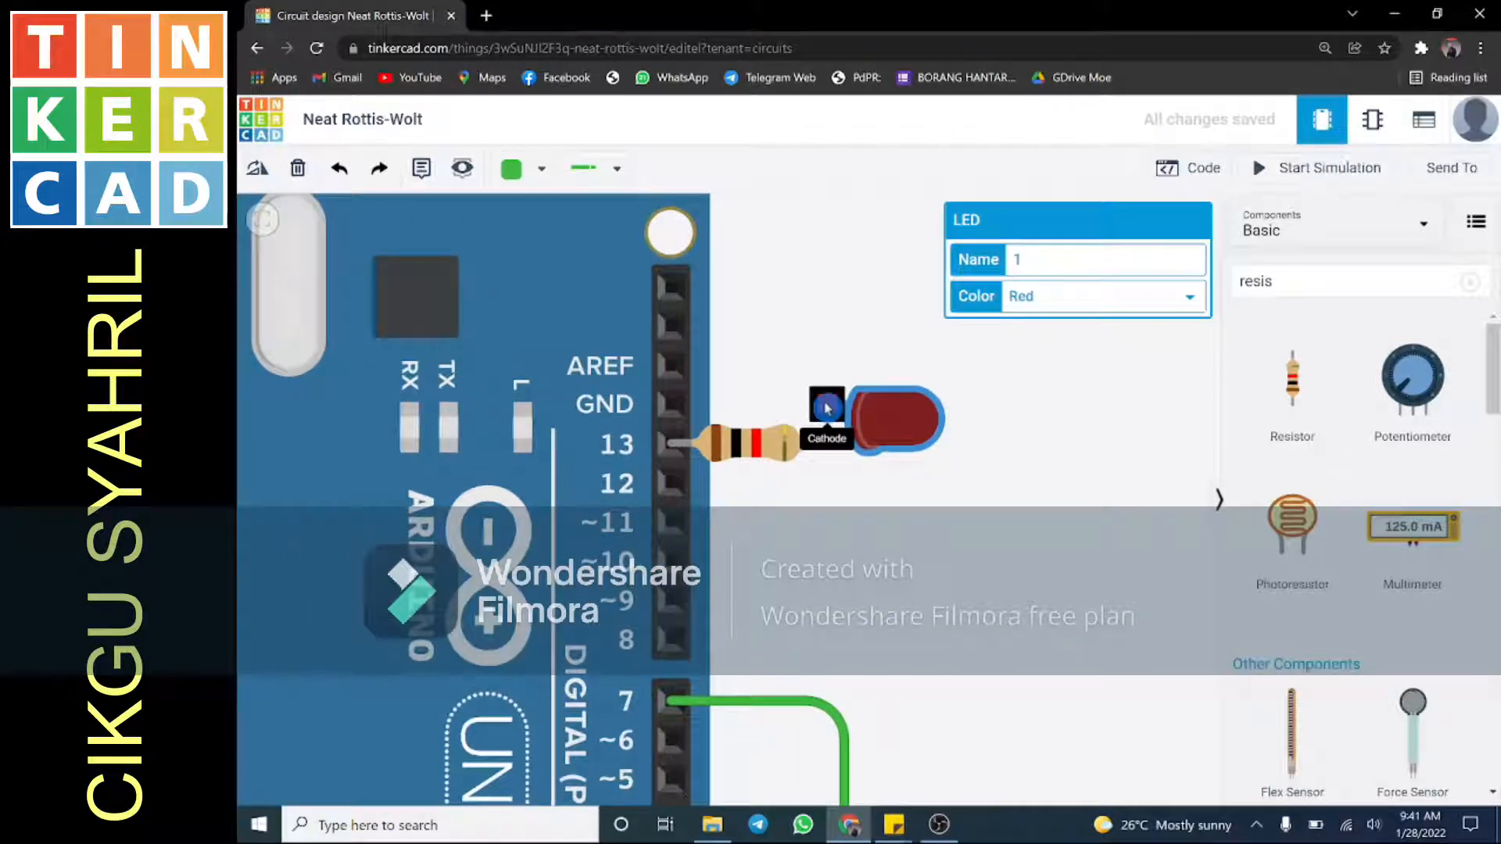
pyautogui.click(827, 407)
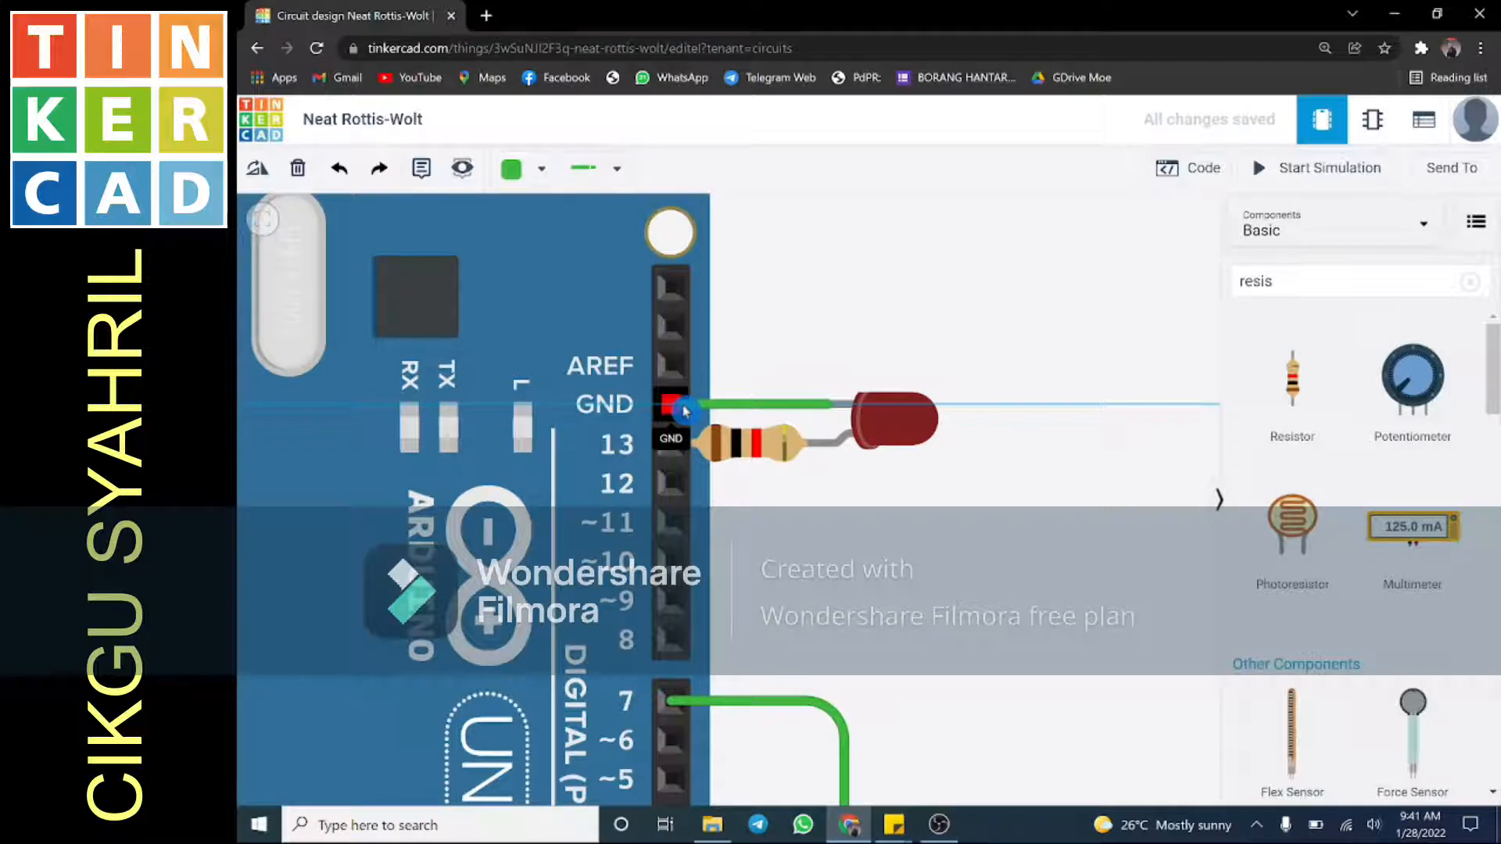
pyautogui.click(685, 410)
pyautogui.click(911, 419)
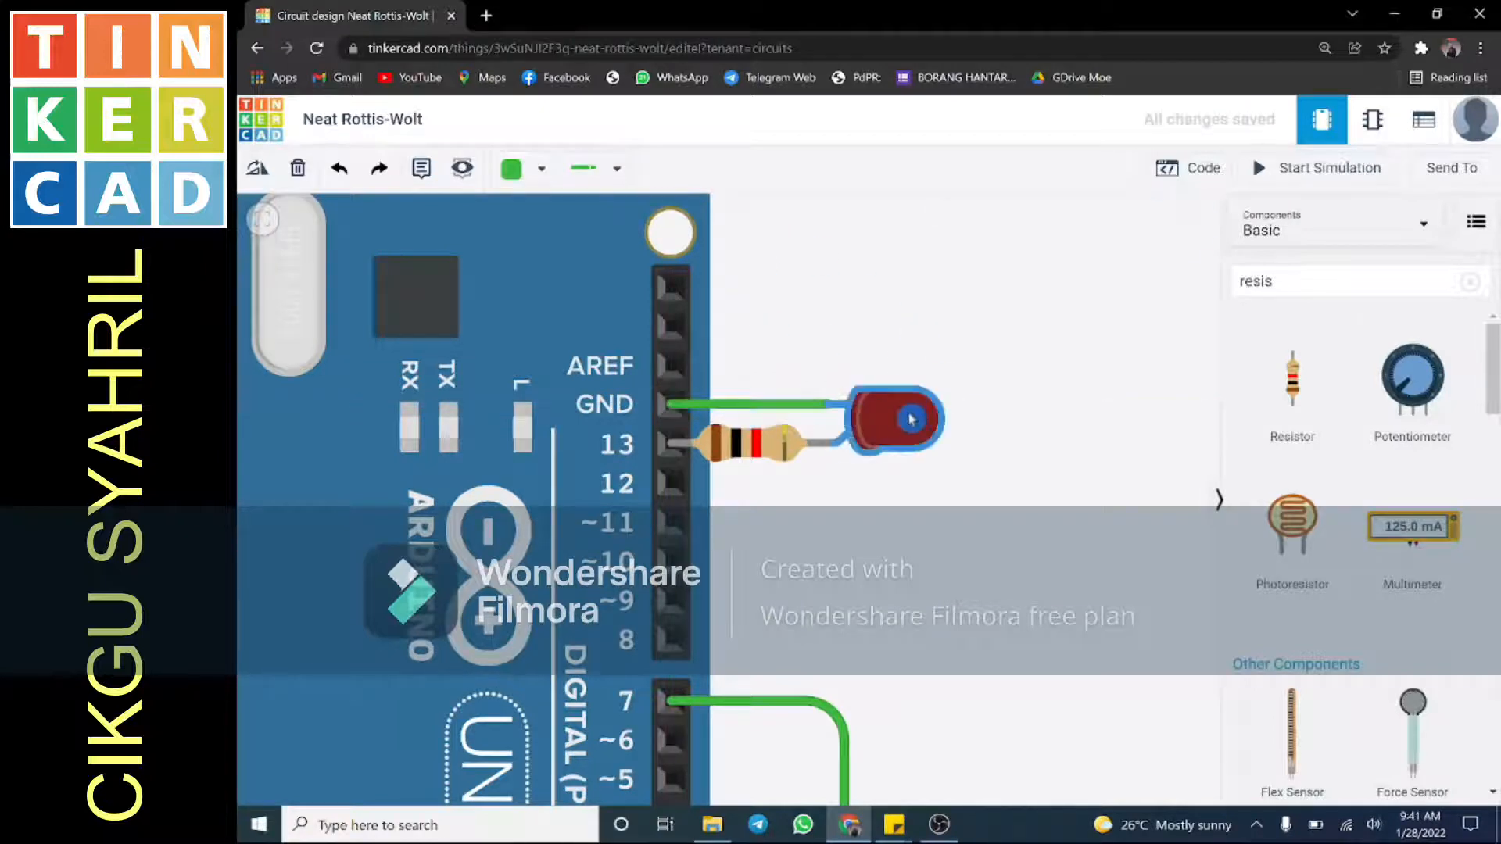
# Recolor the wire between the LED's cathode and the Arduino's GND pin to black.
pyautogui.click(791, 404)
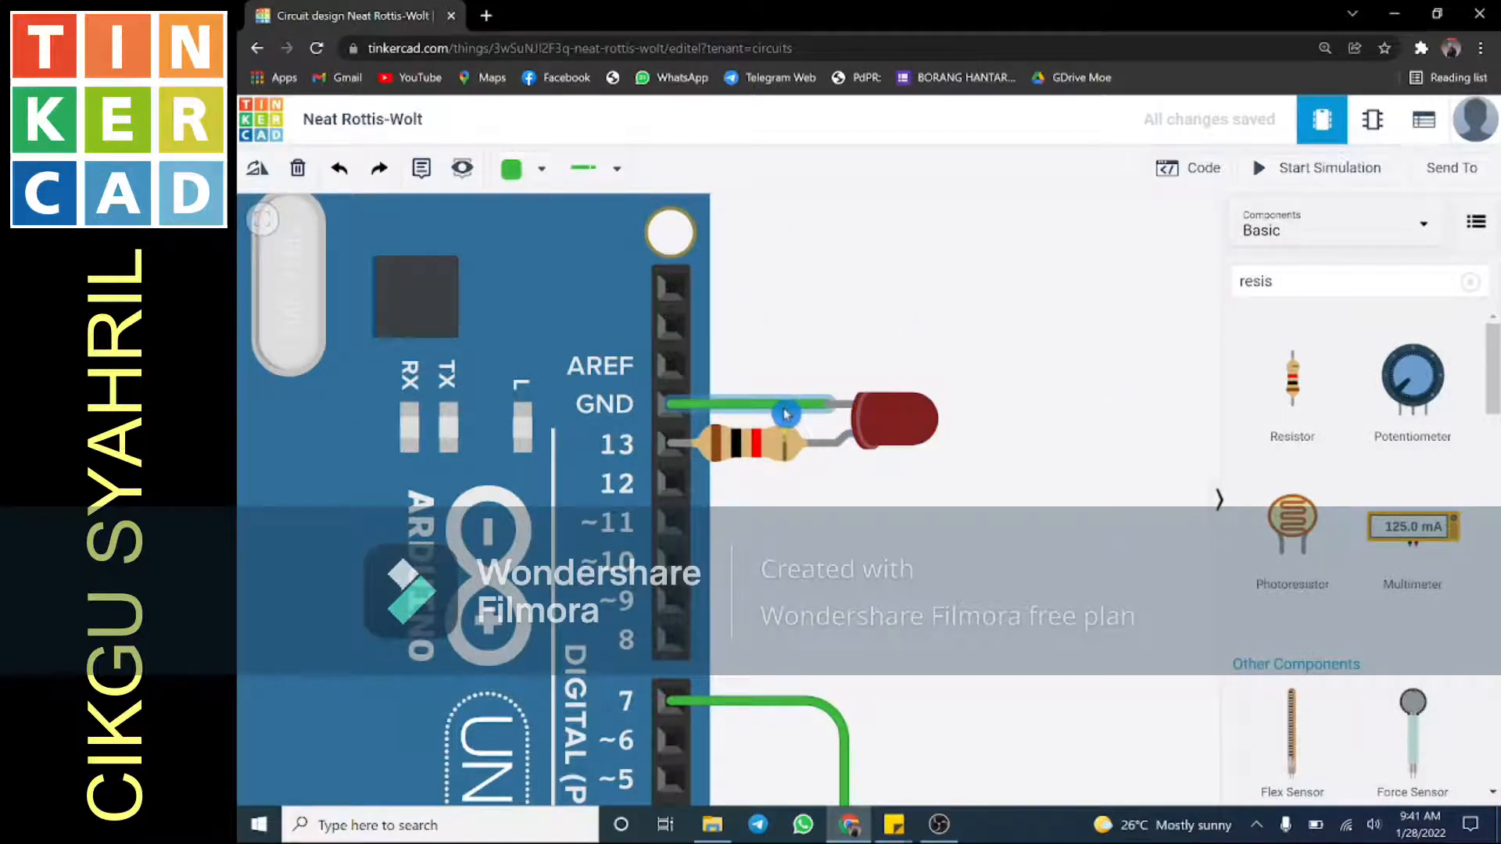
pyautogui.click(529, 180)
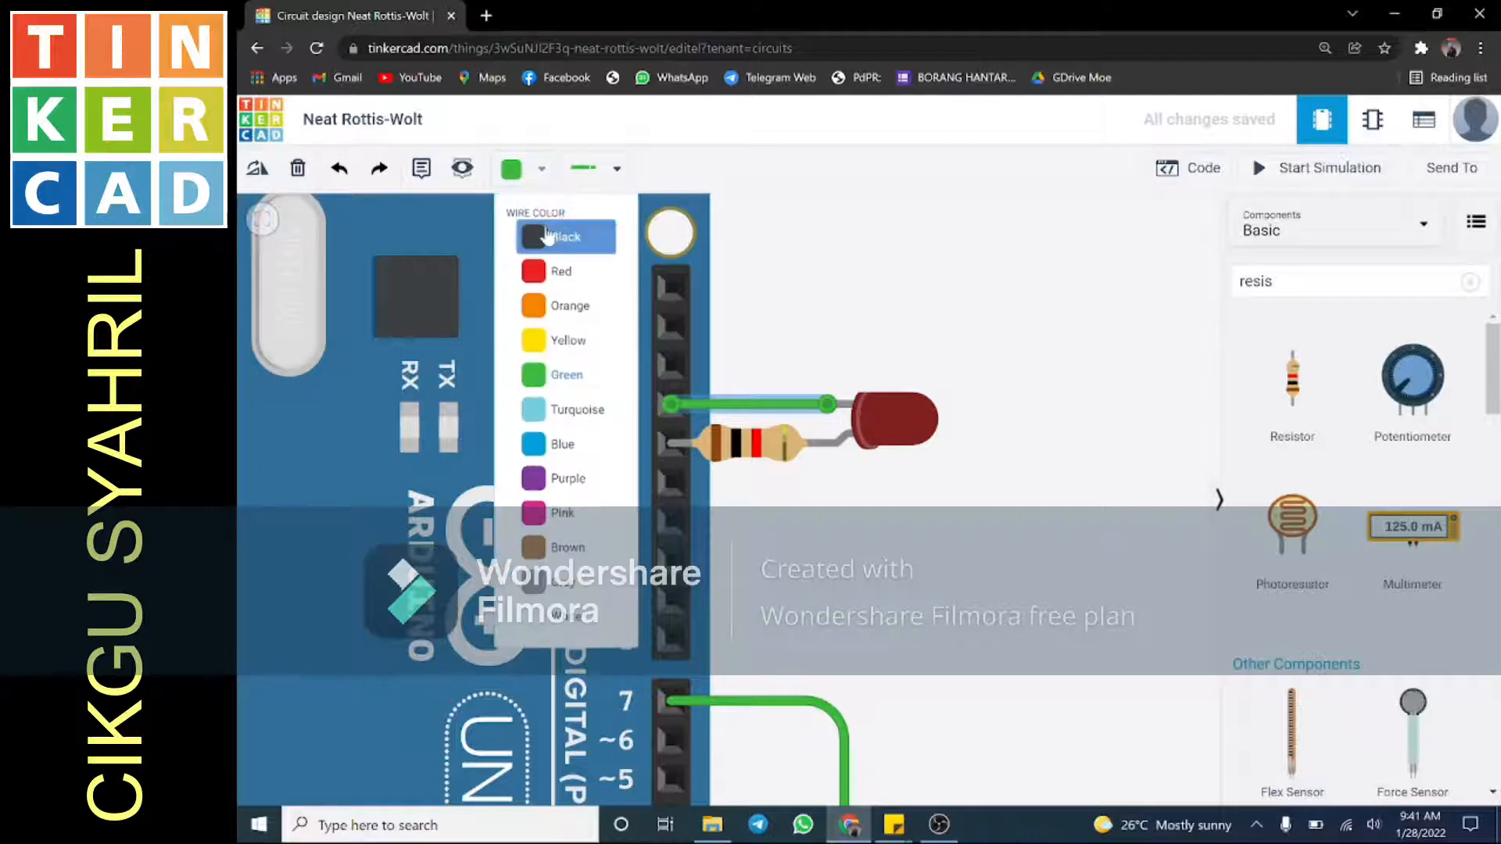
pyautogui.click(546, 237)
pyautogui.click(969, 524)
pyautogui.scroll(-5, 969, 523)
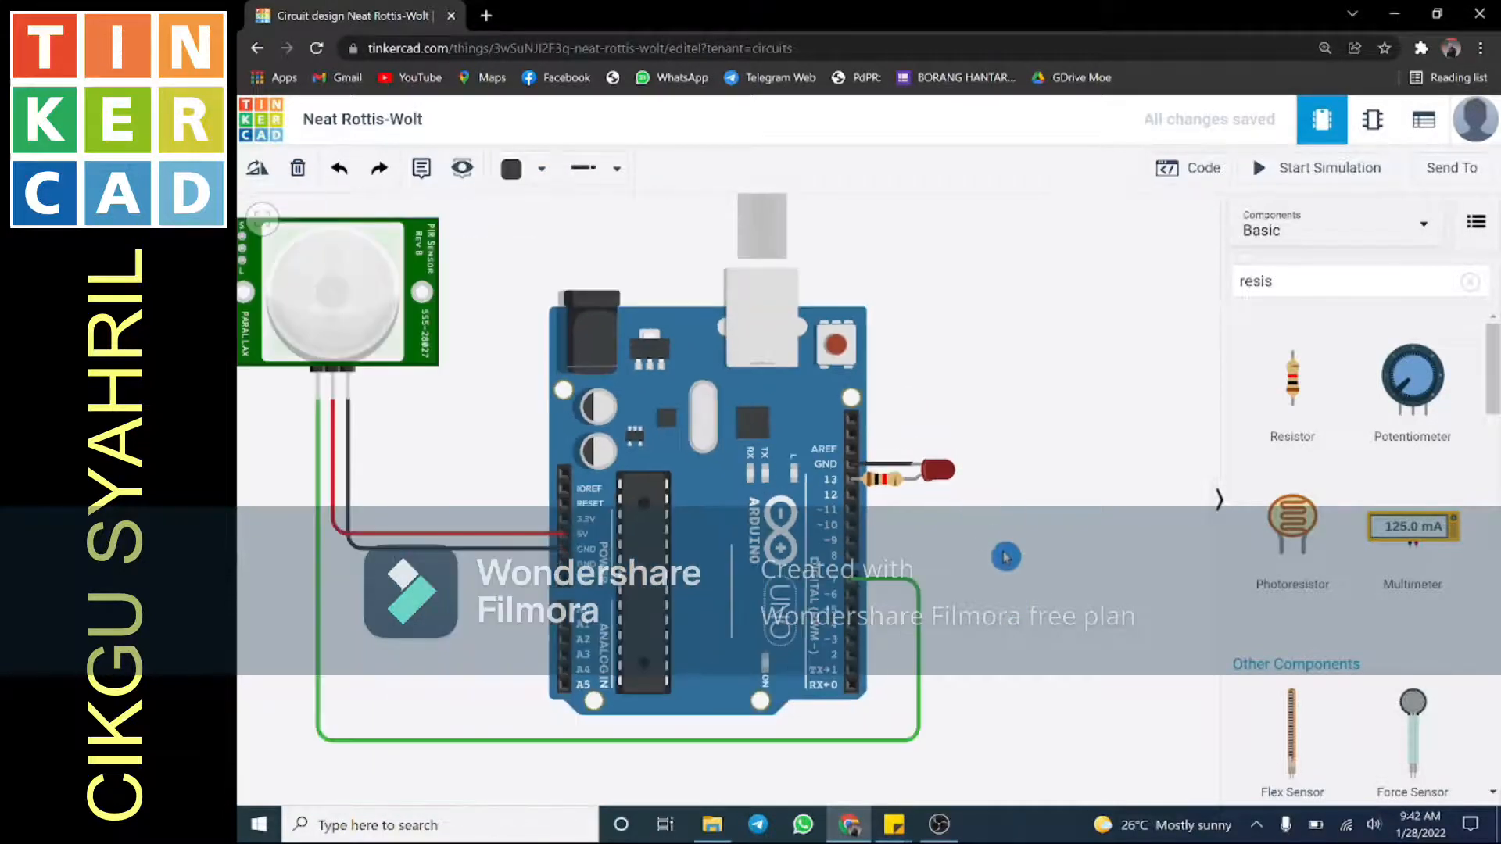
pyautogui.scroll(-2, 386, 469)
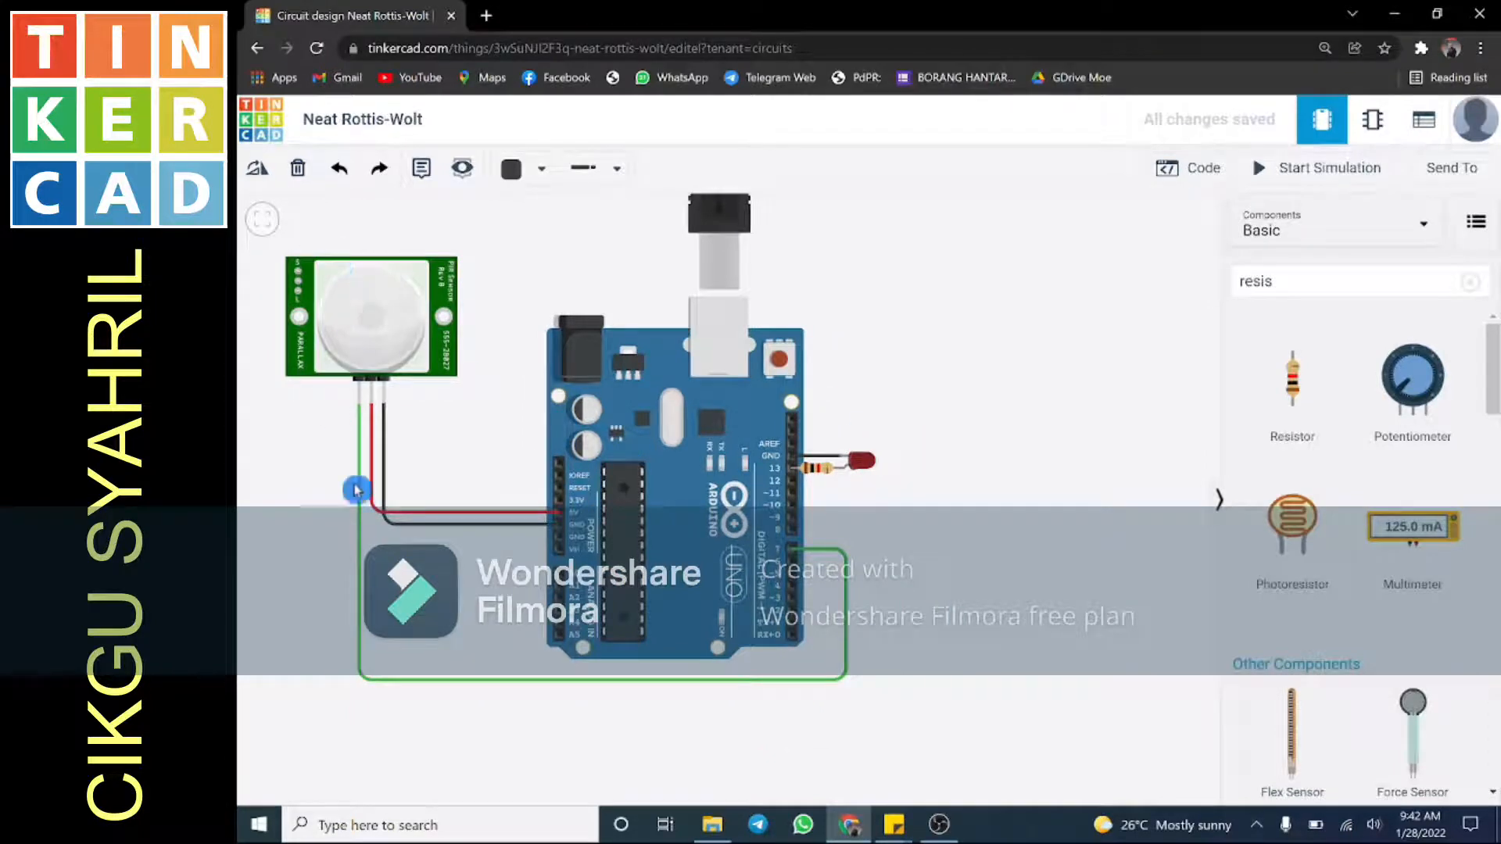
# Shift the two outer bends of the green PIR signal wire inward so it runs closer to the Arduino's edge.
pyautogui.click(845, 612)
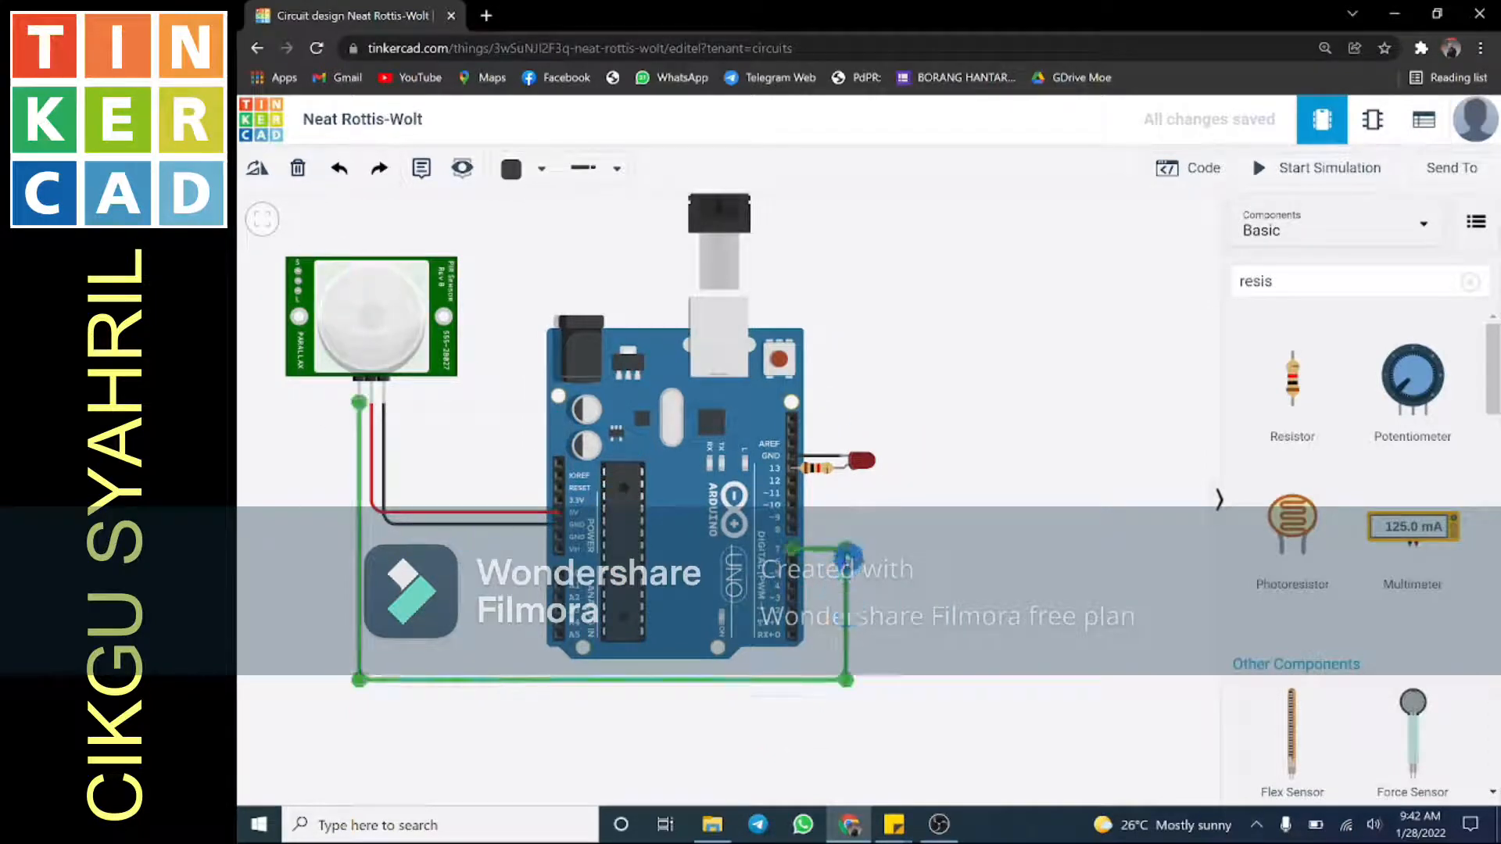
pyautogui.moveTo(838, 551); pyautogui.dragTo(818, 550)
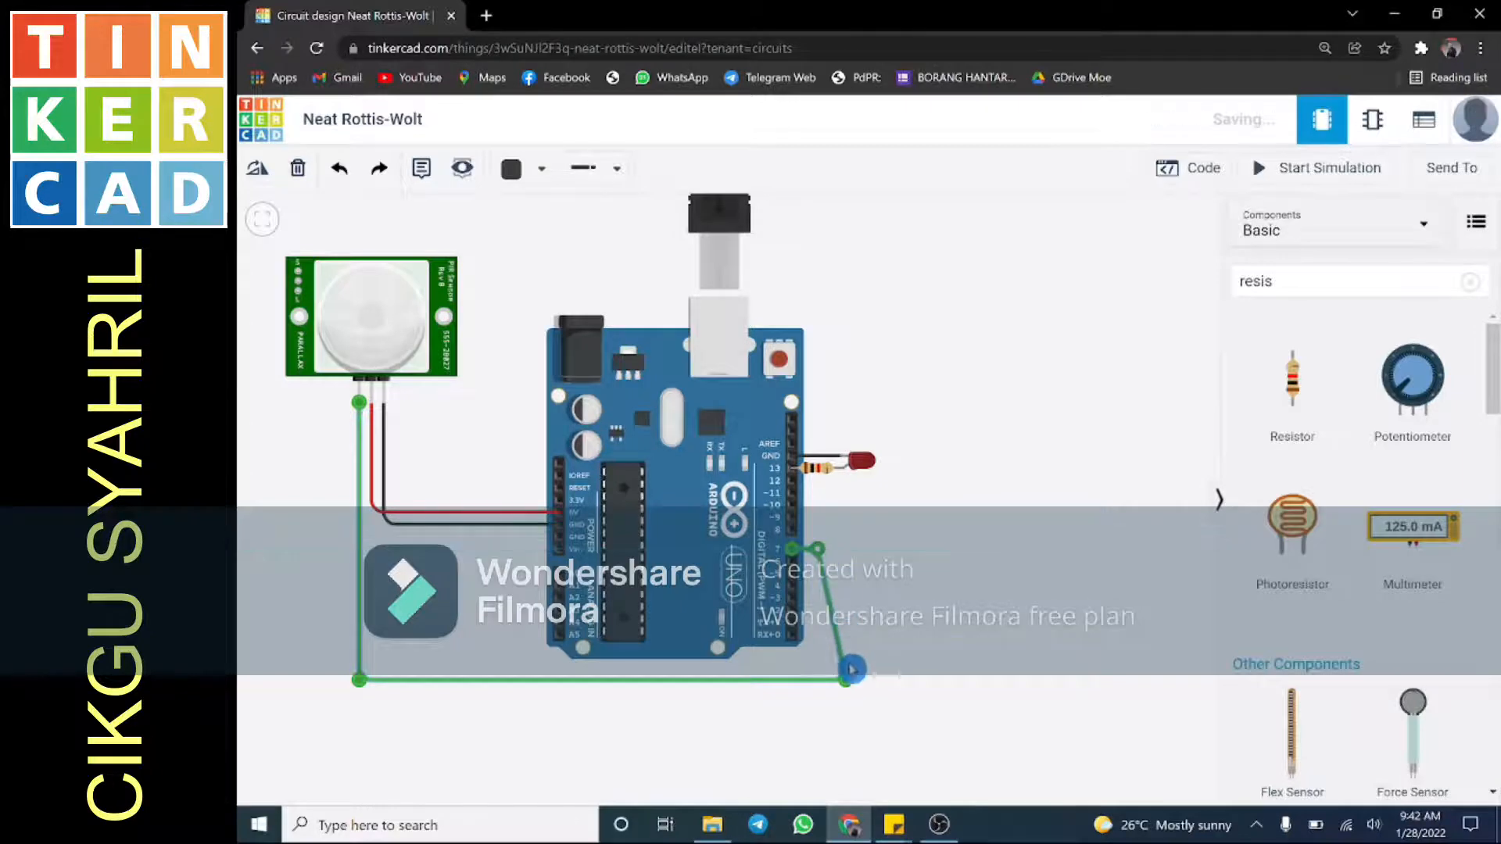
pyautogui.moveTo(846, 680); pyautogui.dragTo(820, 681)
pyautogui.click(933, 614)
# Open the Arduino's block code and delete the whole default LED blink program.
pyautogui.moveTo(1070, 429); pyautogui.dragTo(1041, 448)
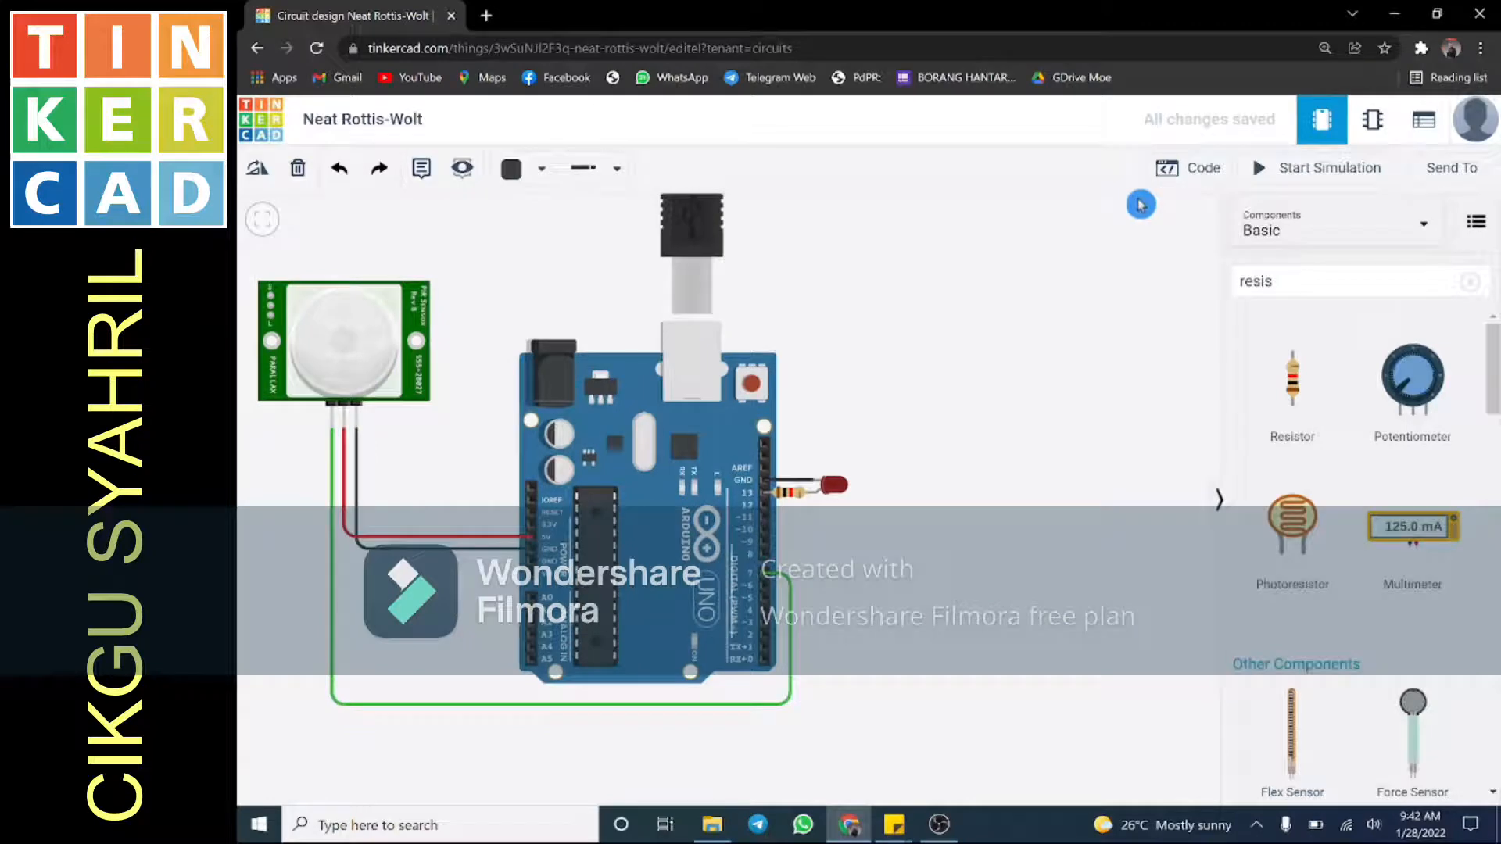
pyautogui.moveTo(1022, 312); pyautogui.dragTo(1017, 339)
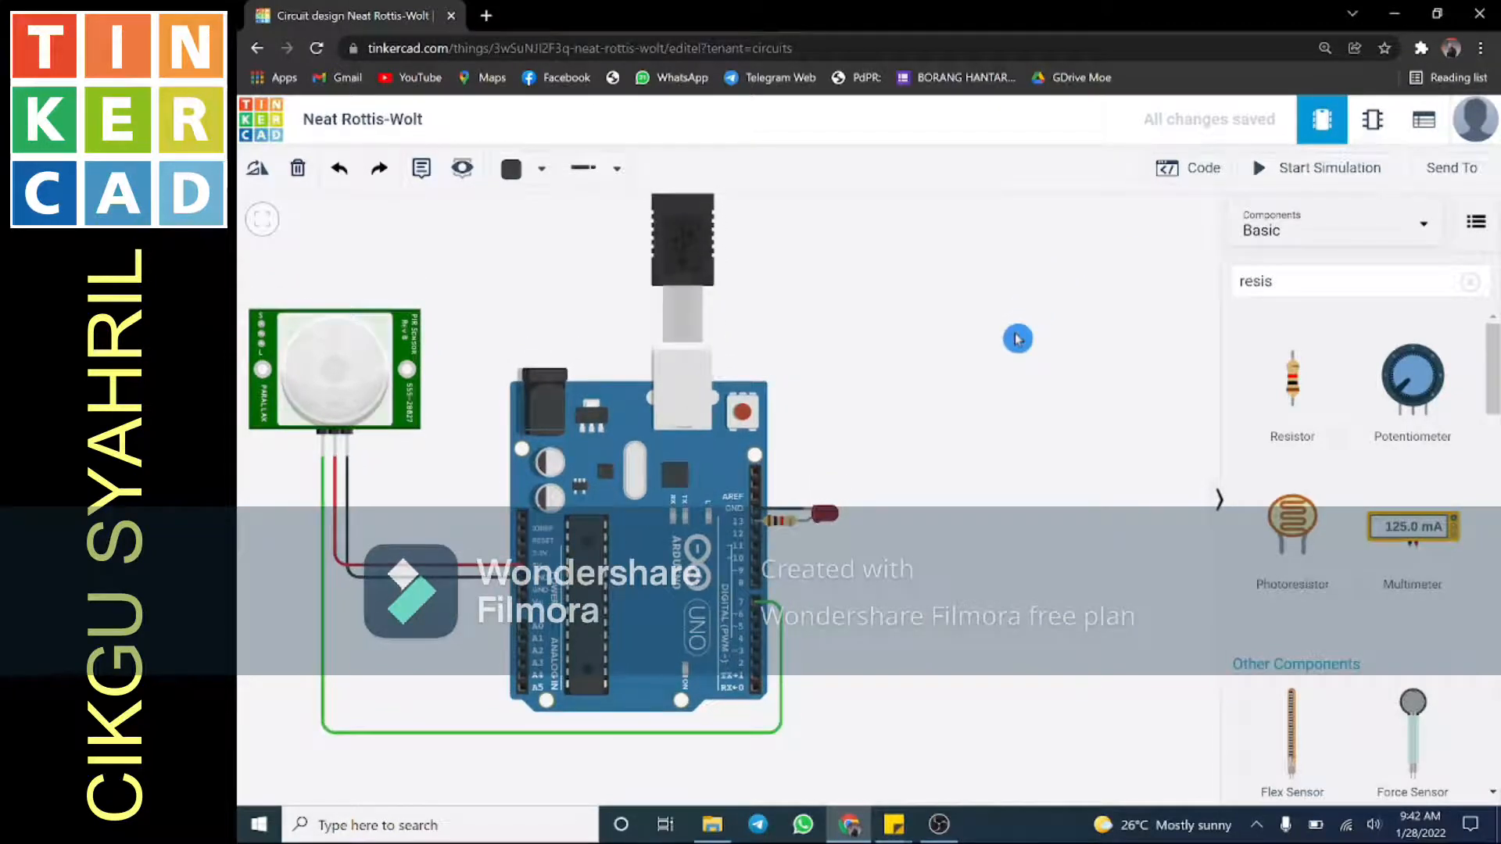
pyautogui.click(1201, 174)
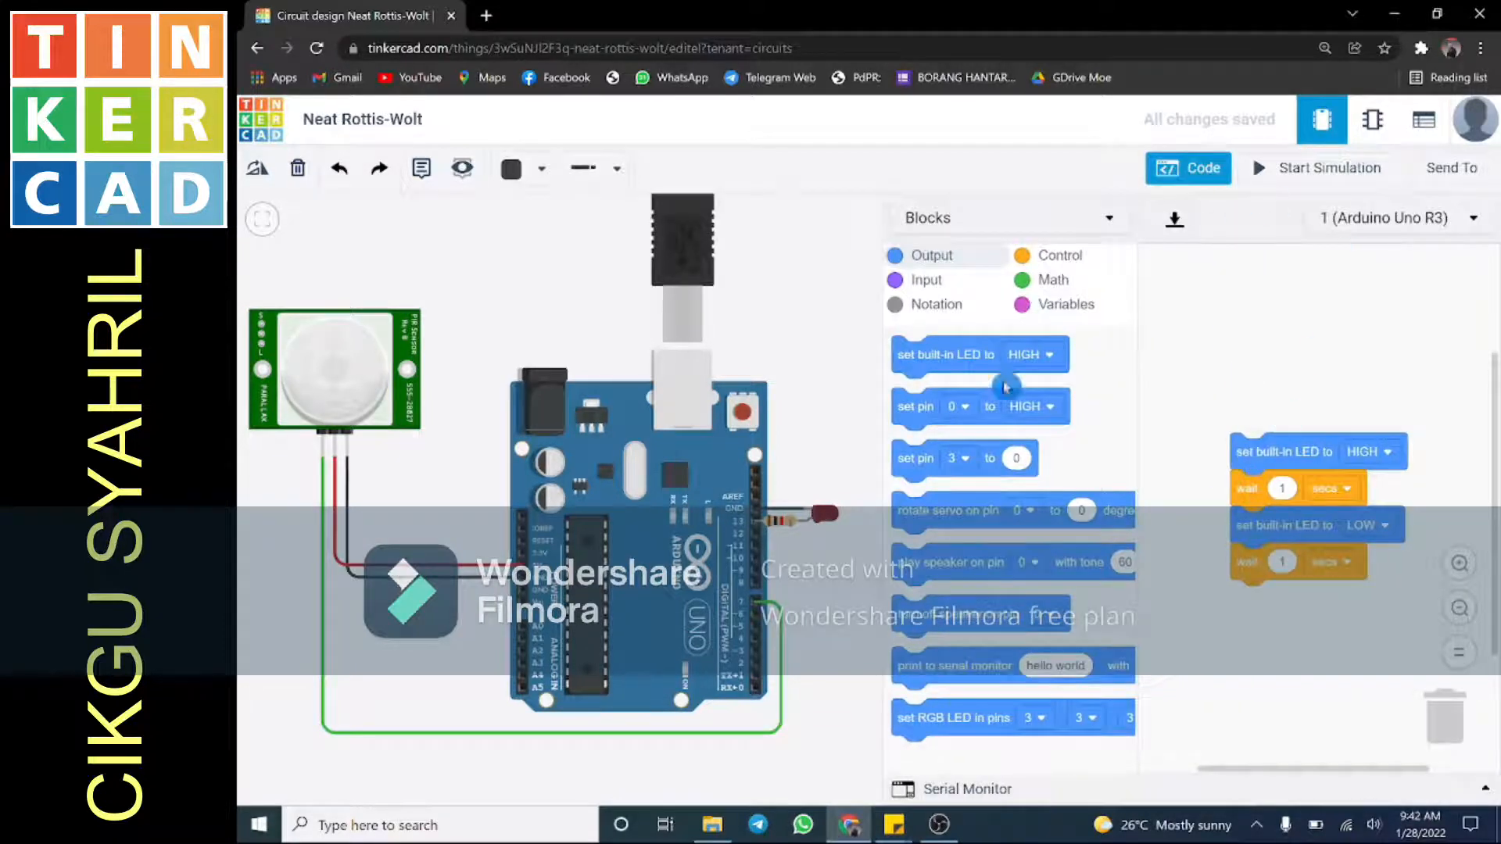
pyautogui.moveTo(1264, 459); pyautogui.dragTo(1447, 718)
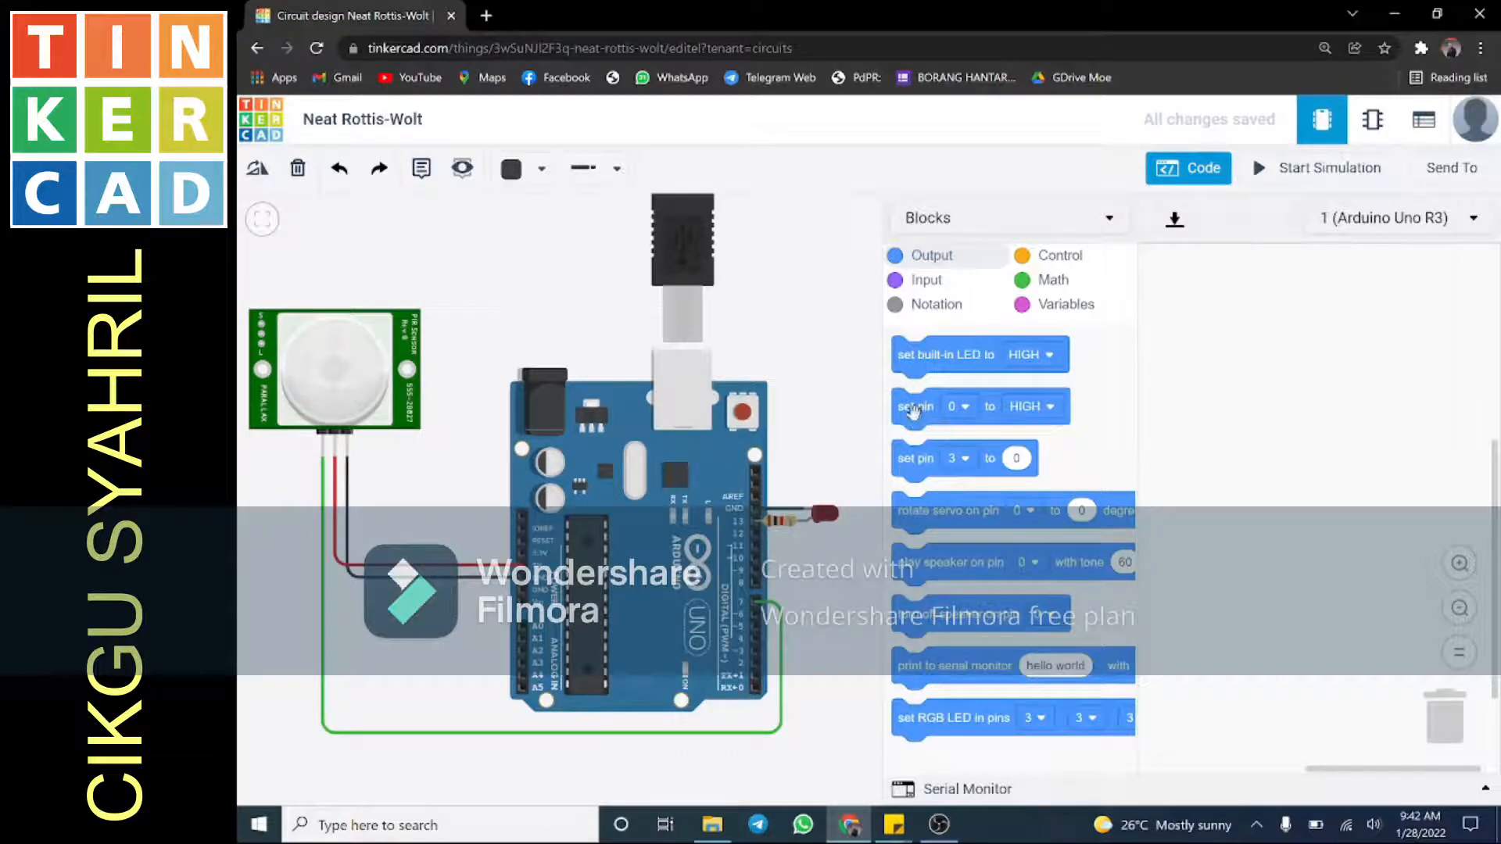
# Add a digital set pin output block to the empty program and set it to pin 13, HIGH.
pyautogui.moveTo(1284, 466); pyautogui.dragTo(1239, 410)
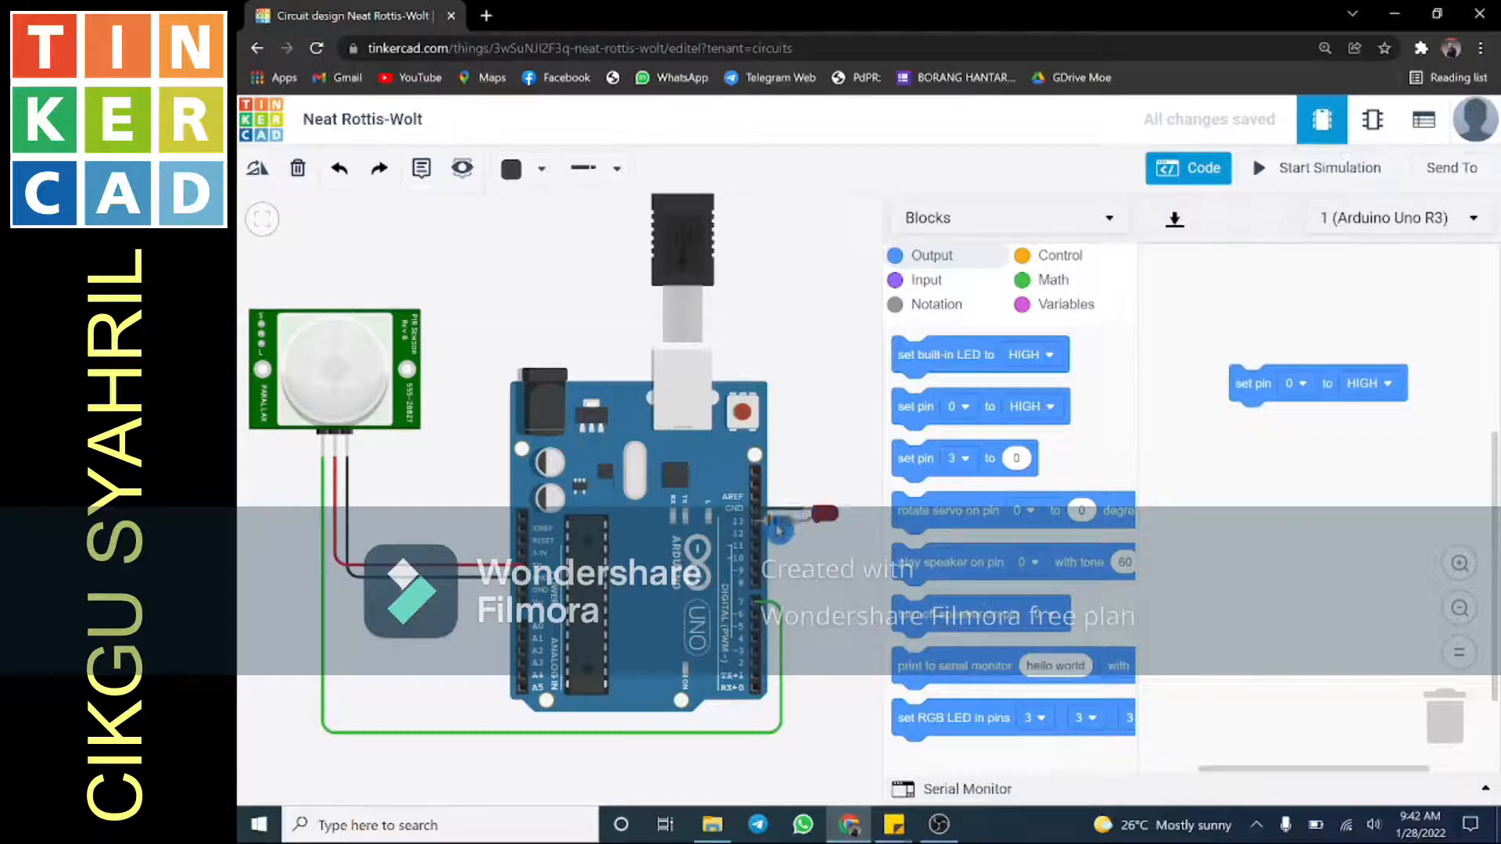
pyautogui.click(1295, 383)
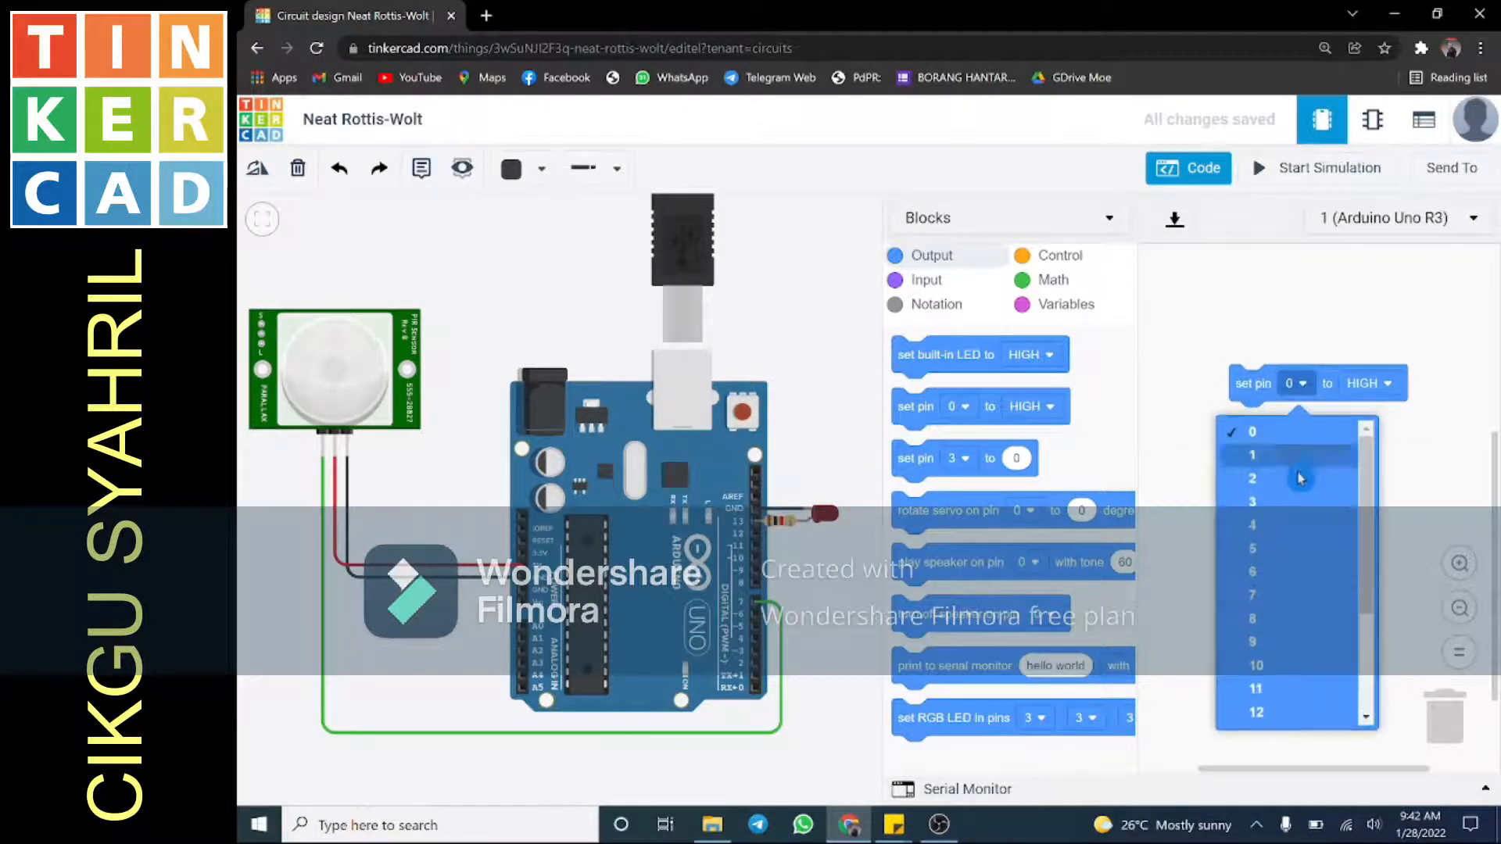
pyautogui.scroll(-2, 1293, 674)
pyautogui.click(1298, 573)
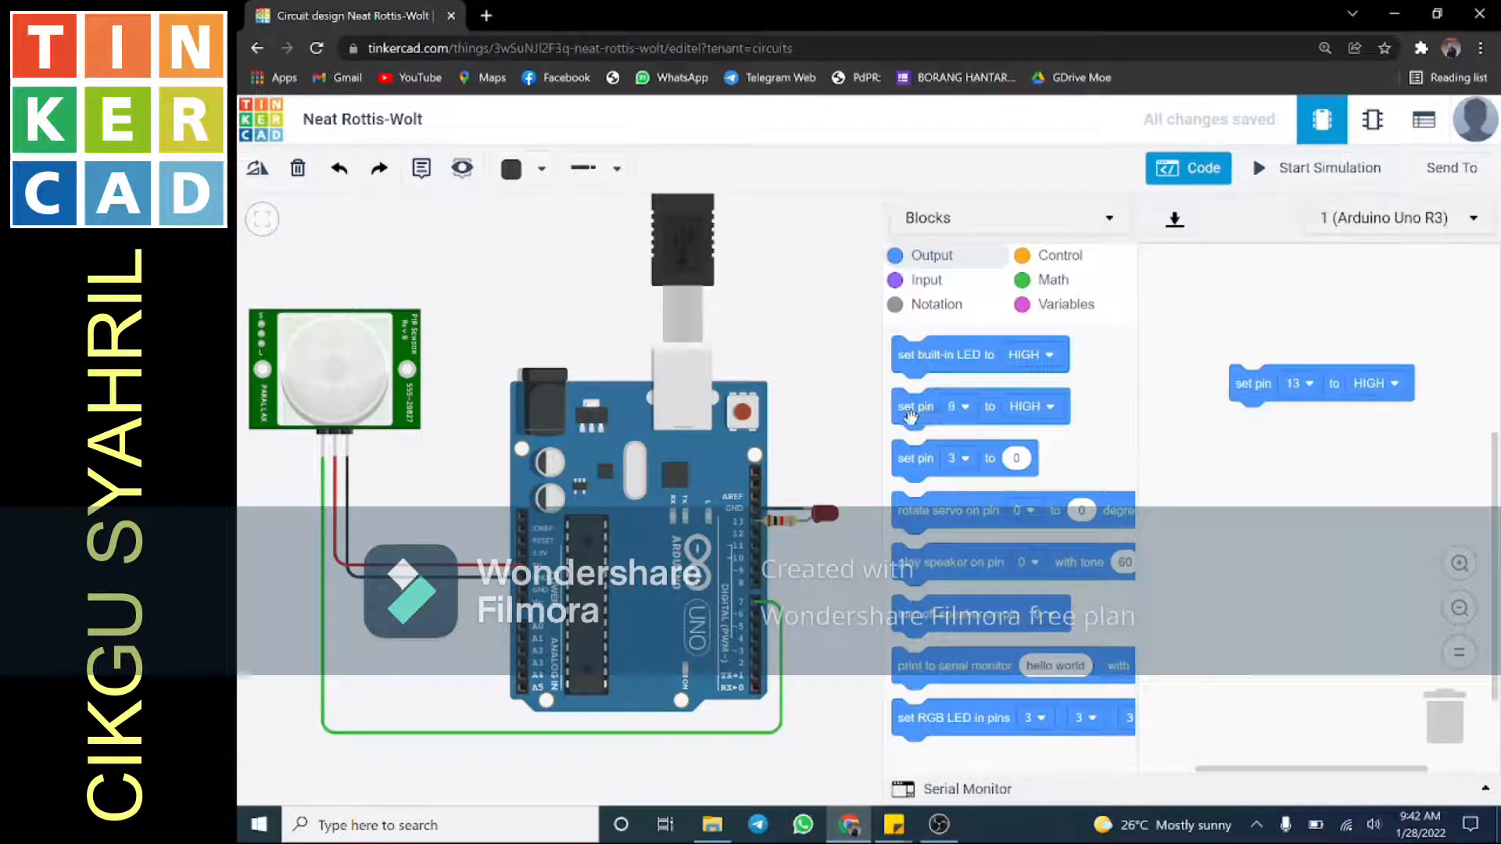
# Add a second set pin block for pin 13 with the state LOW and space the two blocks apart vertically.
pyautogui.moveTo(902, 419); pyautogui.dragTo(1256, 491)
pyautogui.click(1302, 482)
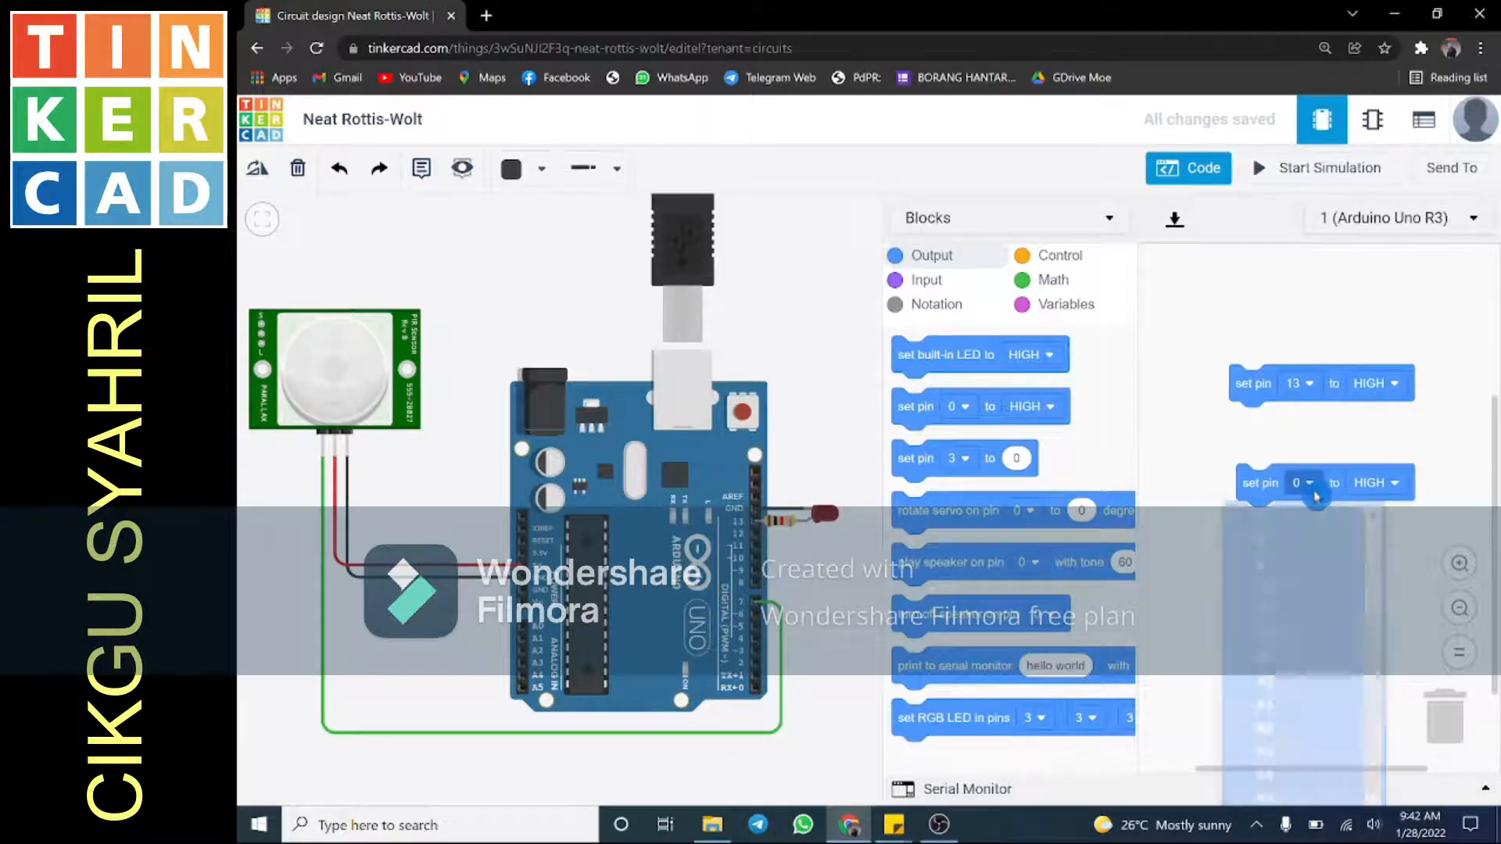
pyautogui.click(1291, 672)
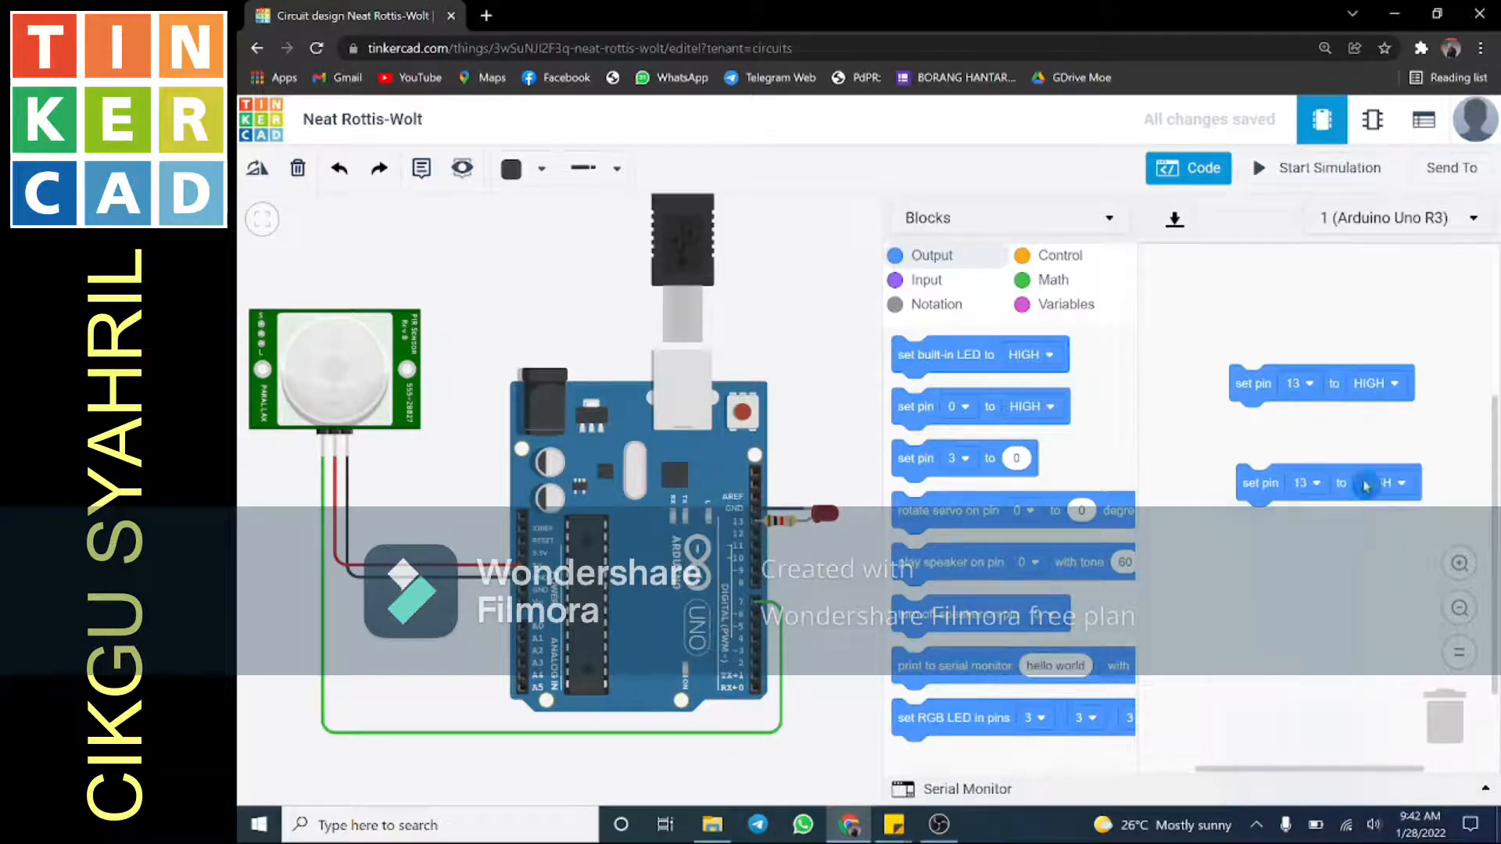
pyautogui.click(1395, 493)
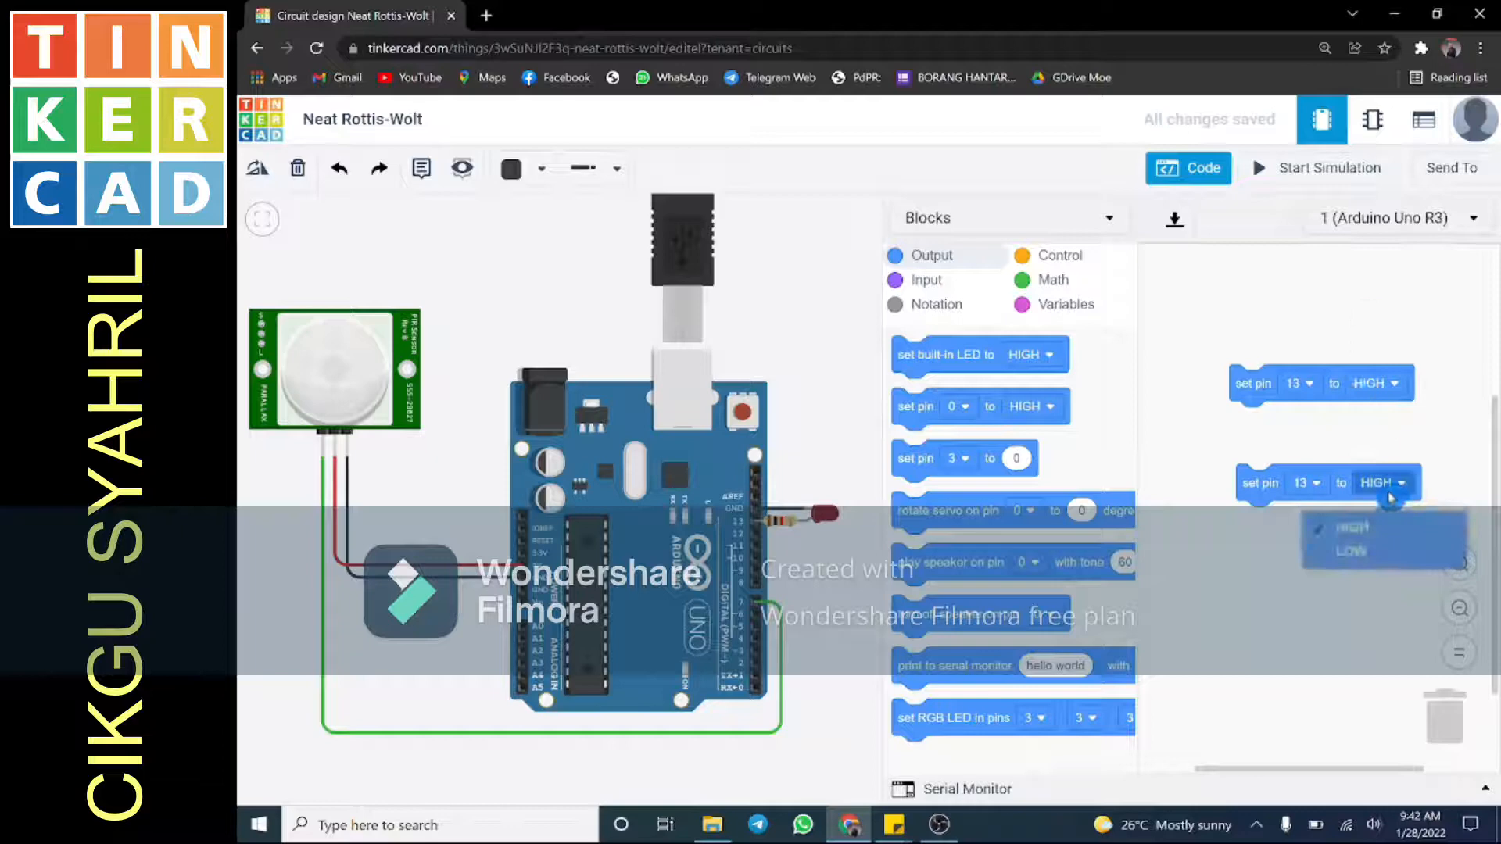
pyautogui.click(1374, 559)
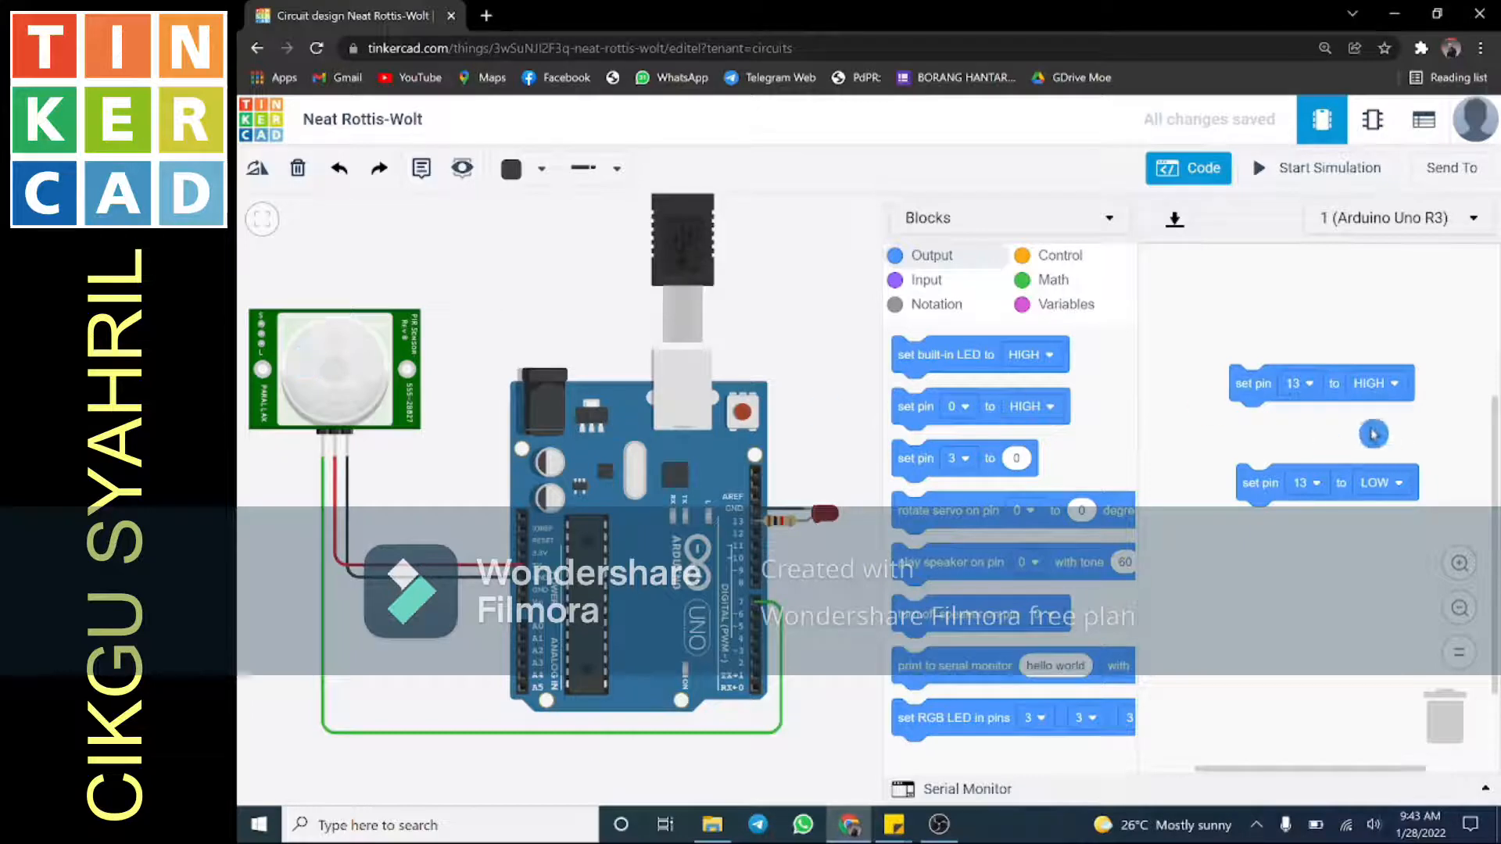
pyautogui.moveTo(1261, 391); pyautogui.dragTo(1262, 387)
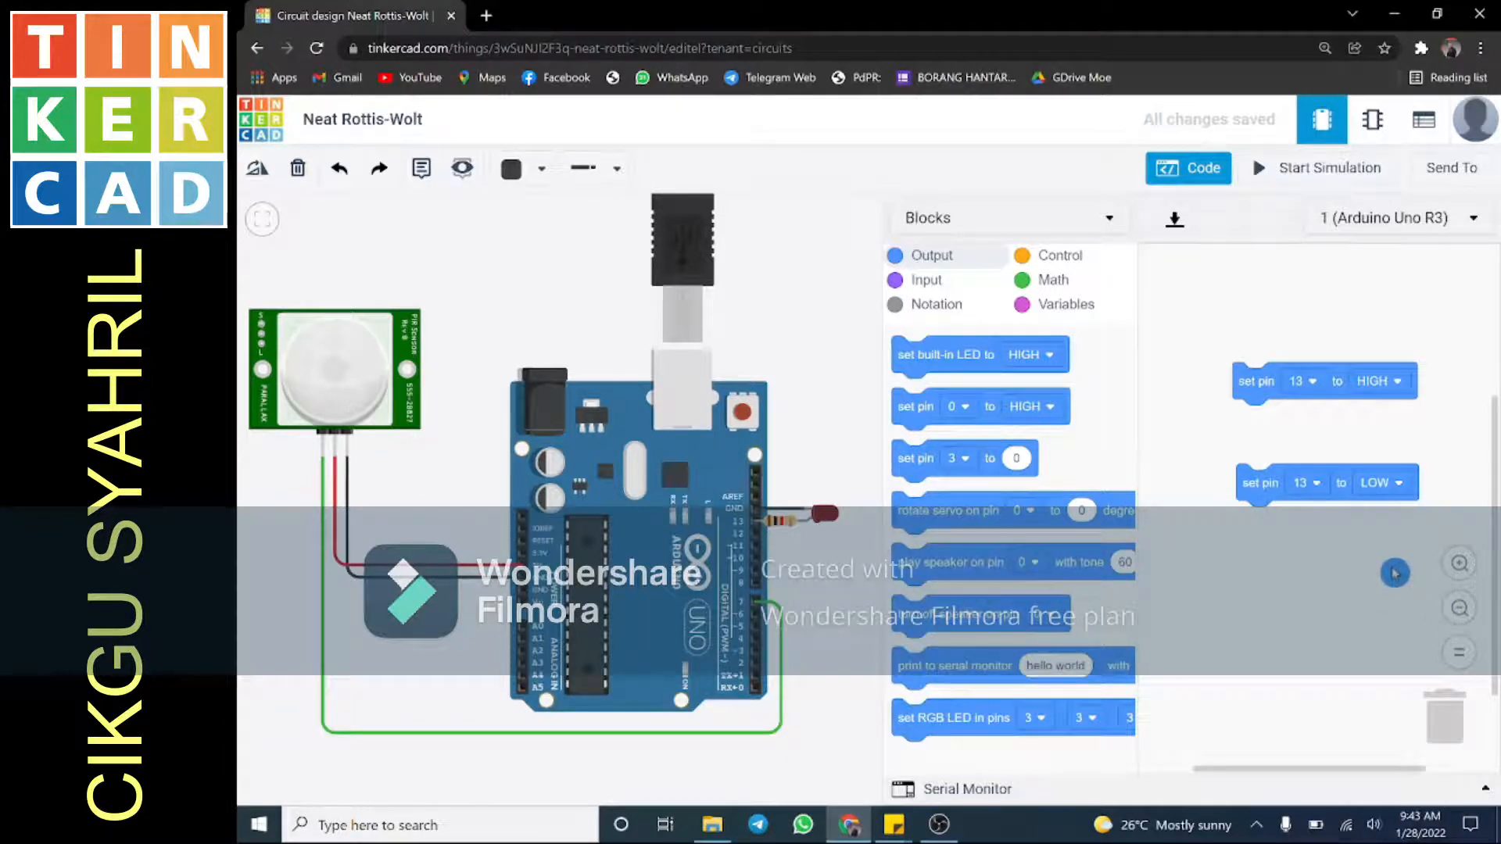
pyautogui.moveTo(1265, 526); pyautogui.dragTo(1264, 543)
pyautogui.moveTo(1268, 390); pyautogui.dragTo(1265, 410)
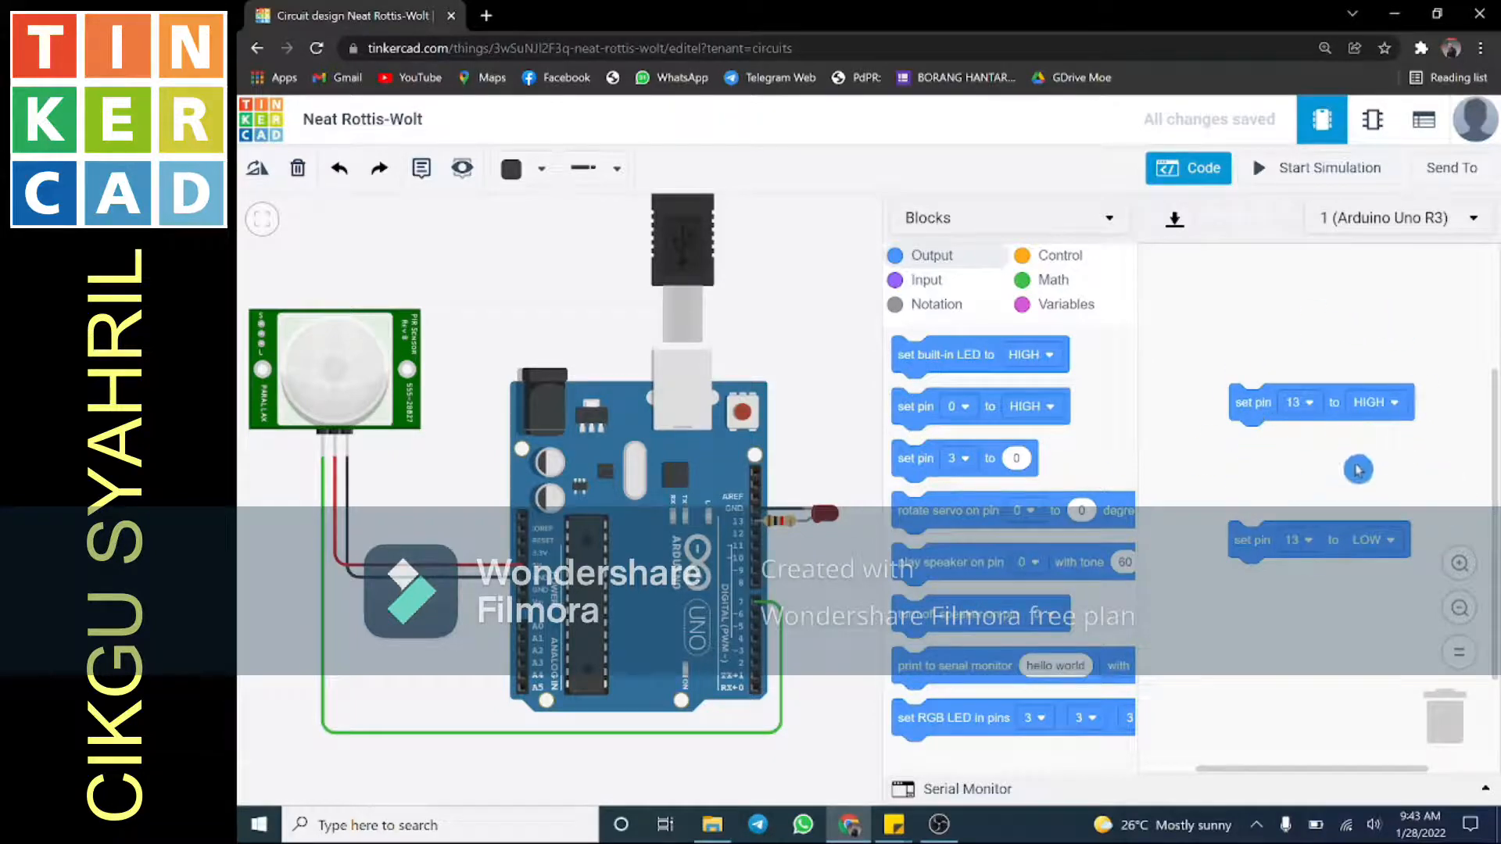
pyautogui.click(1370, 408)
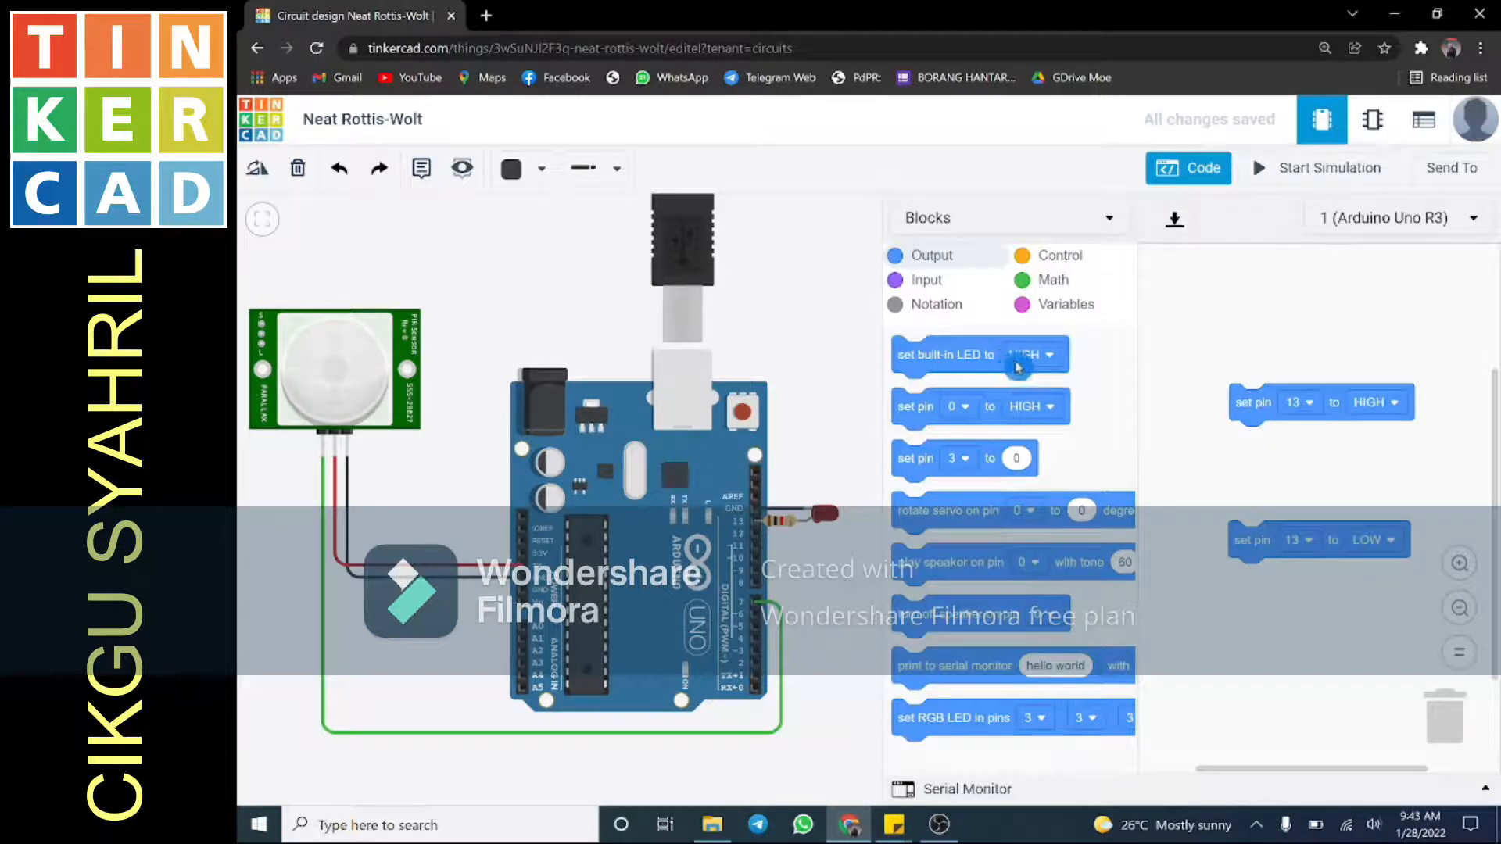
# Add an if-then-else block, placing the pin 13 HIGH block in the then branch and the LOW block in the else branch.
pyautogui.click(1060, 256)
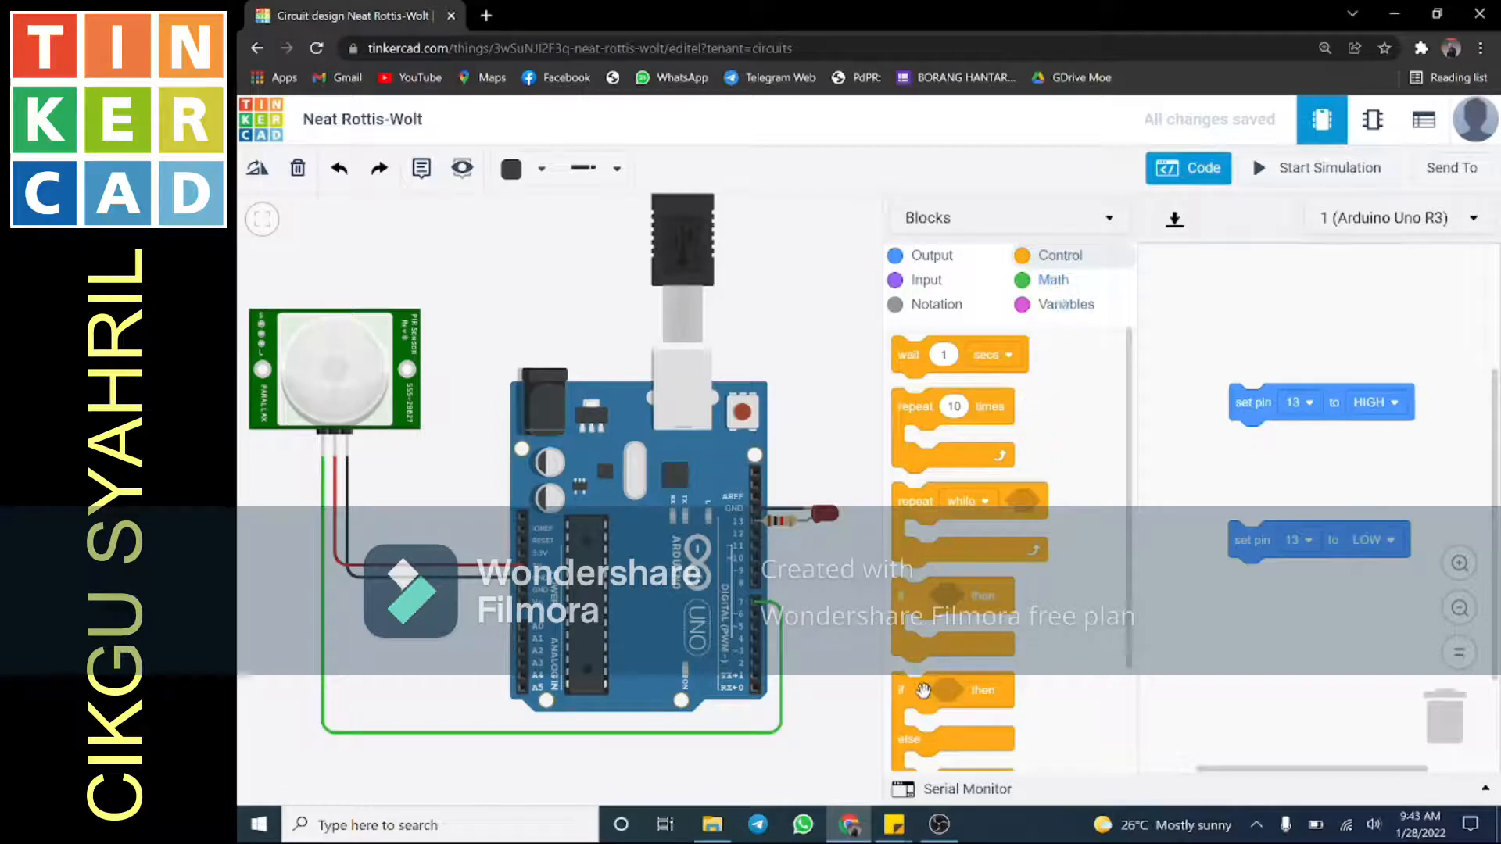
pyautogui.moveTo(927, 691); pyautogui.dragTo(1267, 641)
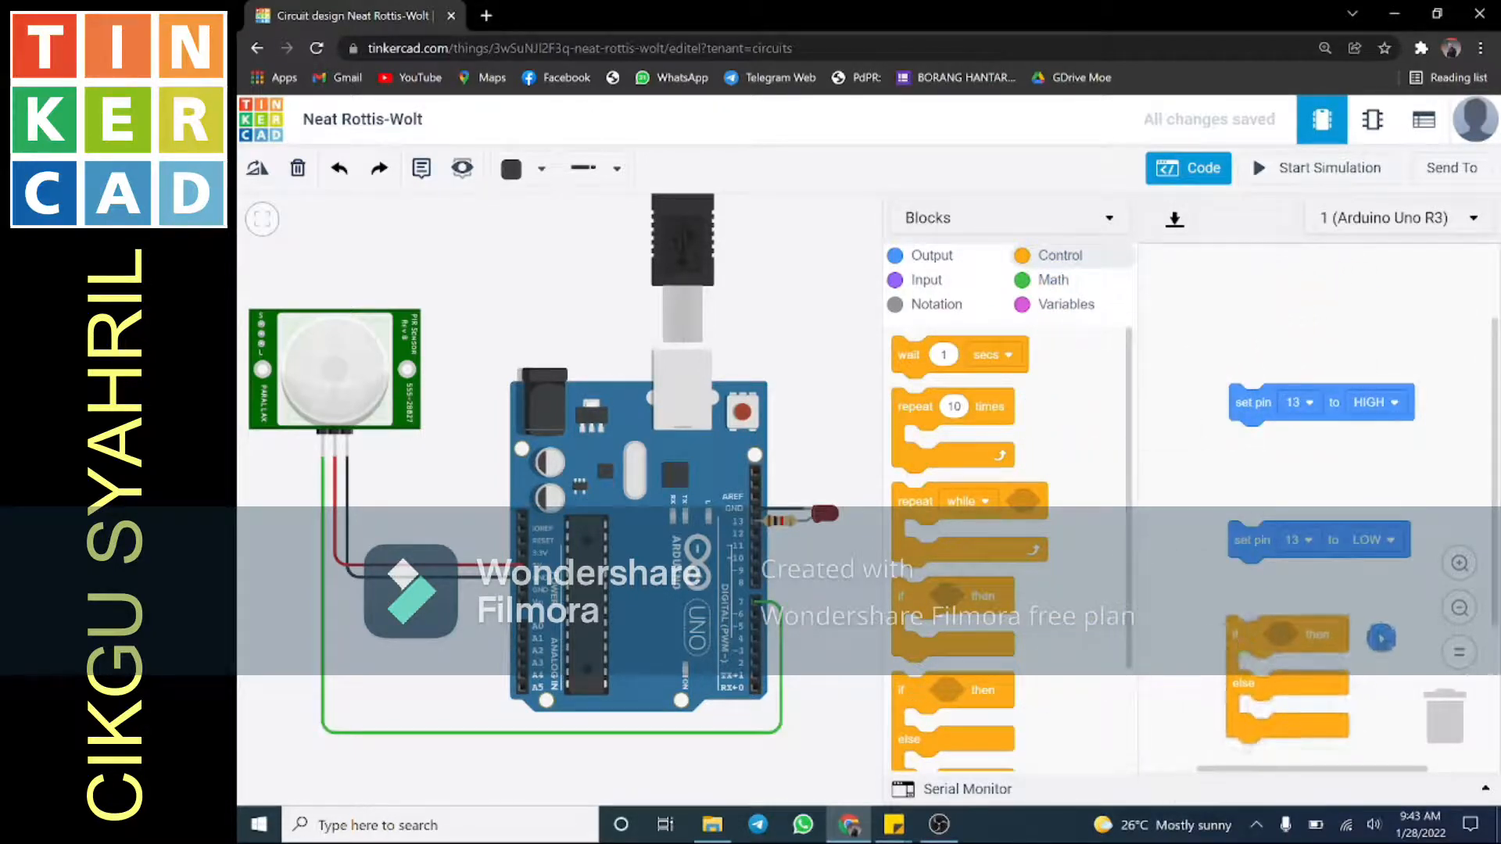
pyautogui.moveTo(1382, 638); pyautogui.dragTo(1370, 522)
pyautogui.moveTo(1243, 286); pyautogui.dragTo(1255, 557)
pyautogui.moveTo(1258, 427); pyautogui.dragTo(1271, 617)
pyautogui.moveTo(1236, 492); pyautogui.dragTo(1201, 391)
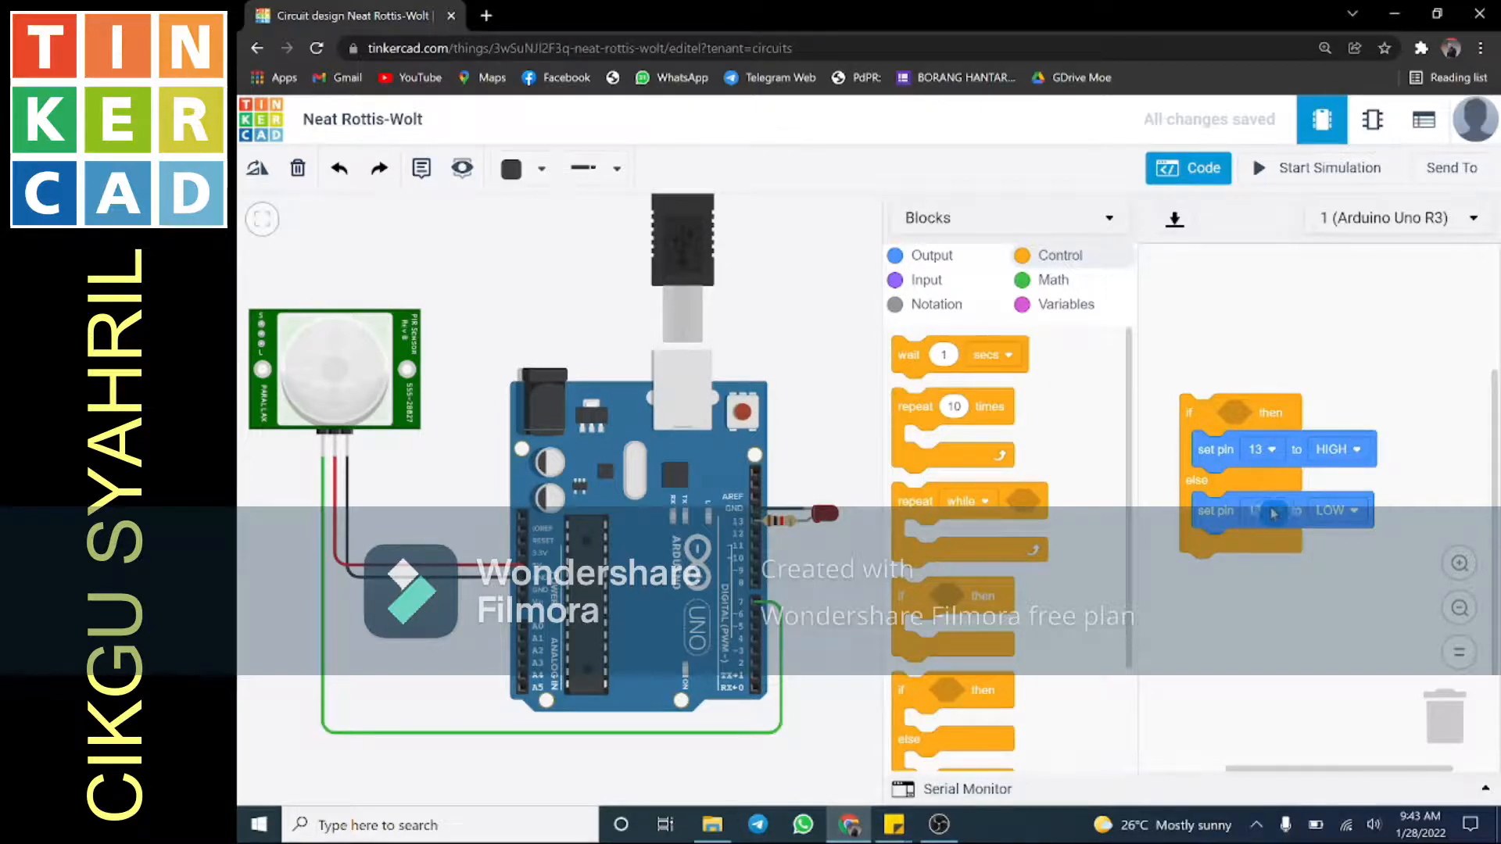
# Change the comparison block's operator to = and insert it as the if block's condition.
pyautogui.click(1049, 283)
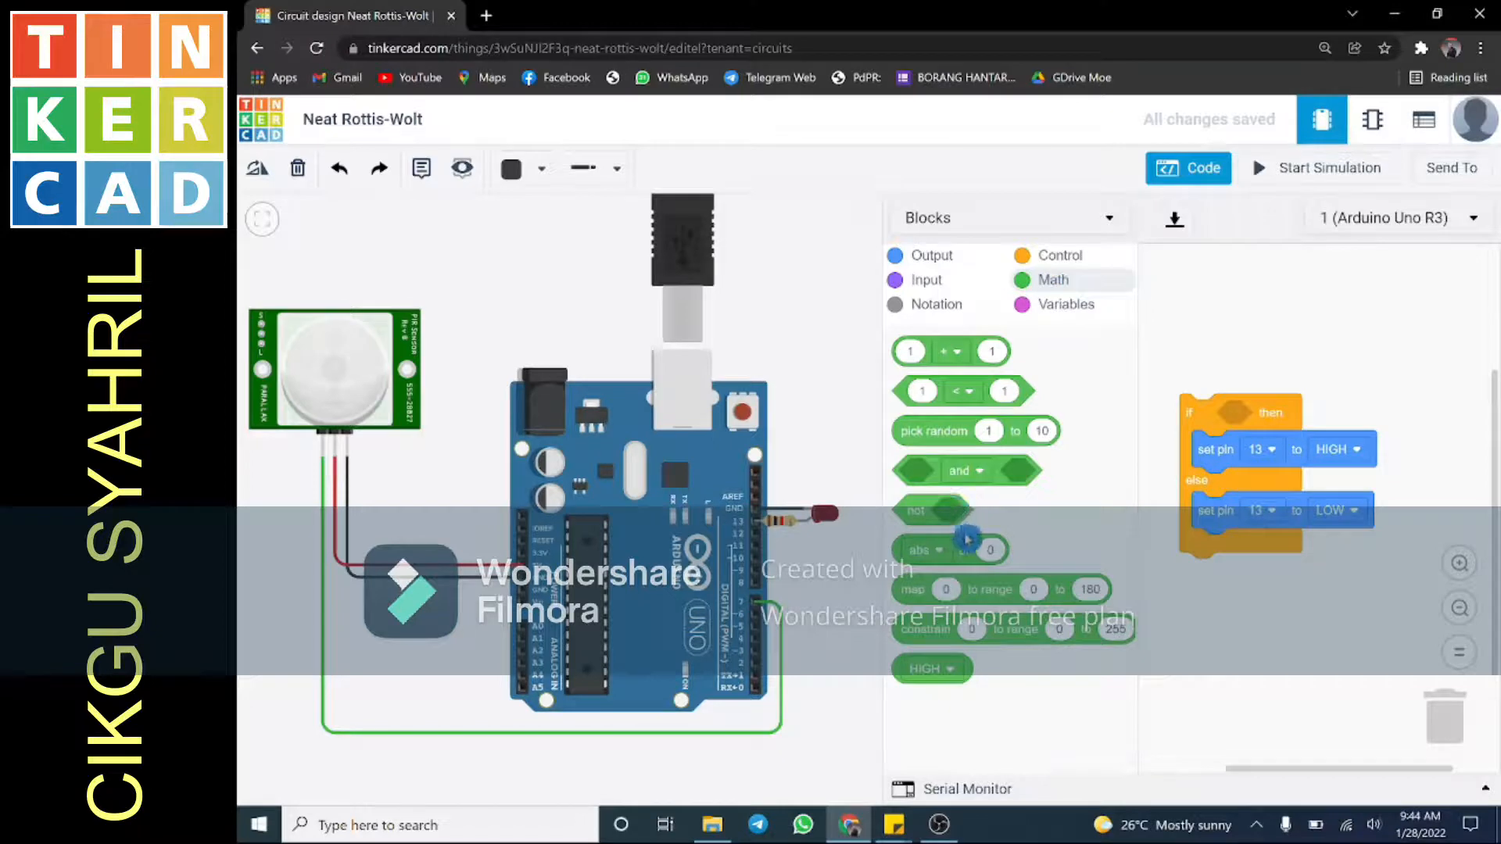
pyautogui.click(967, 393)
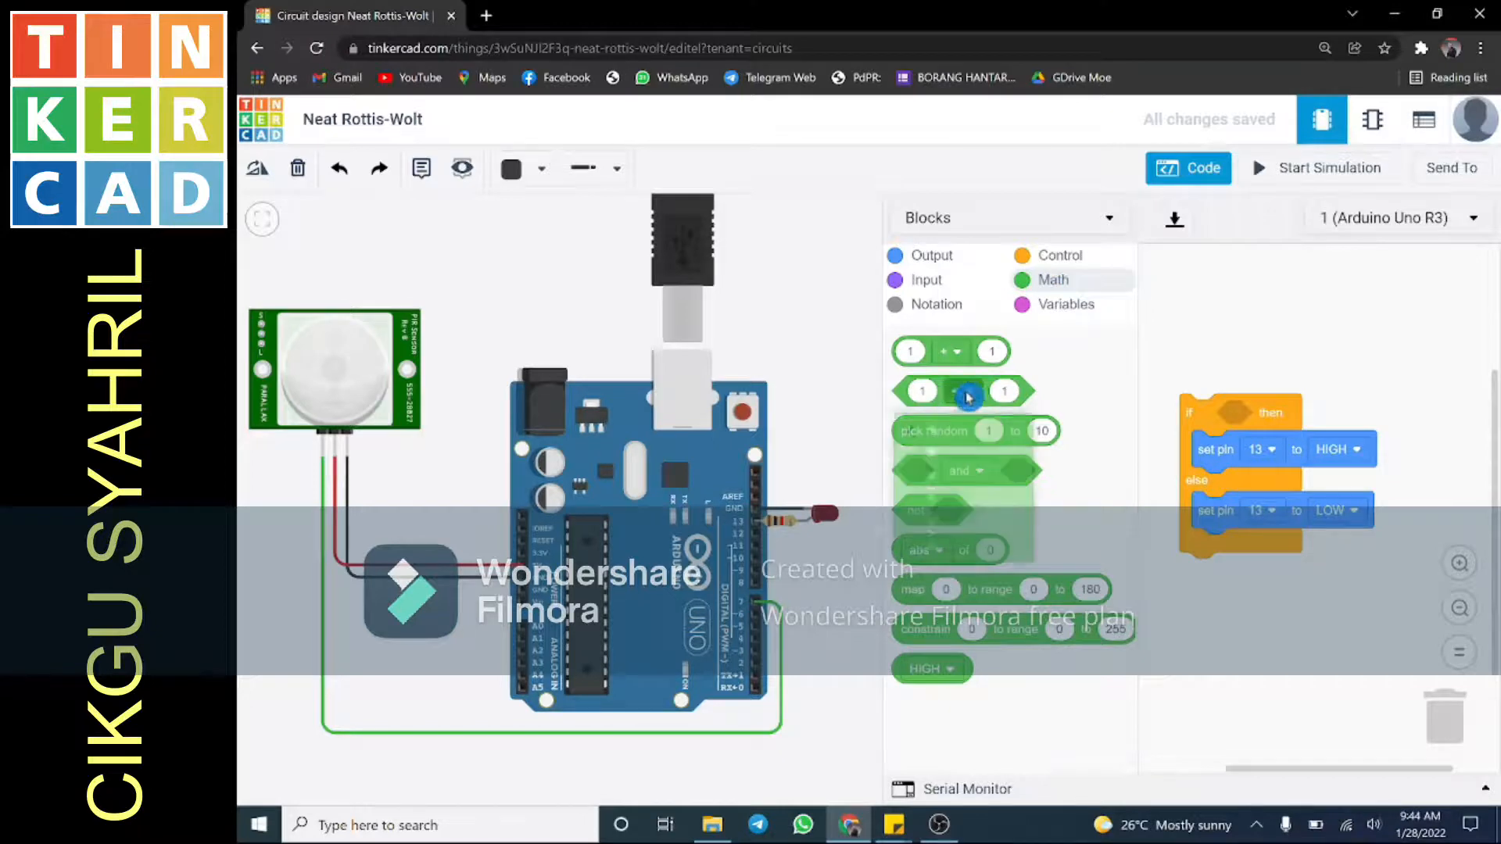
pyautogui.click(972, 488)
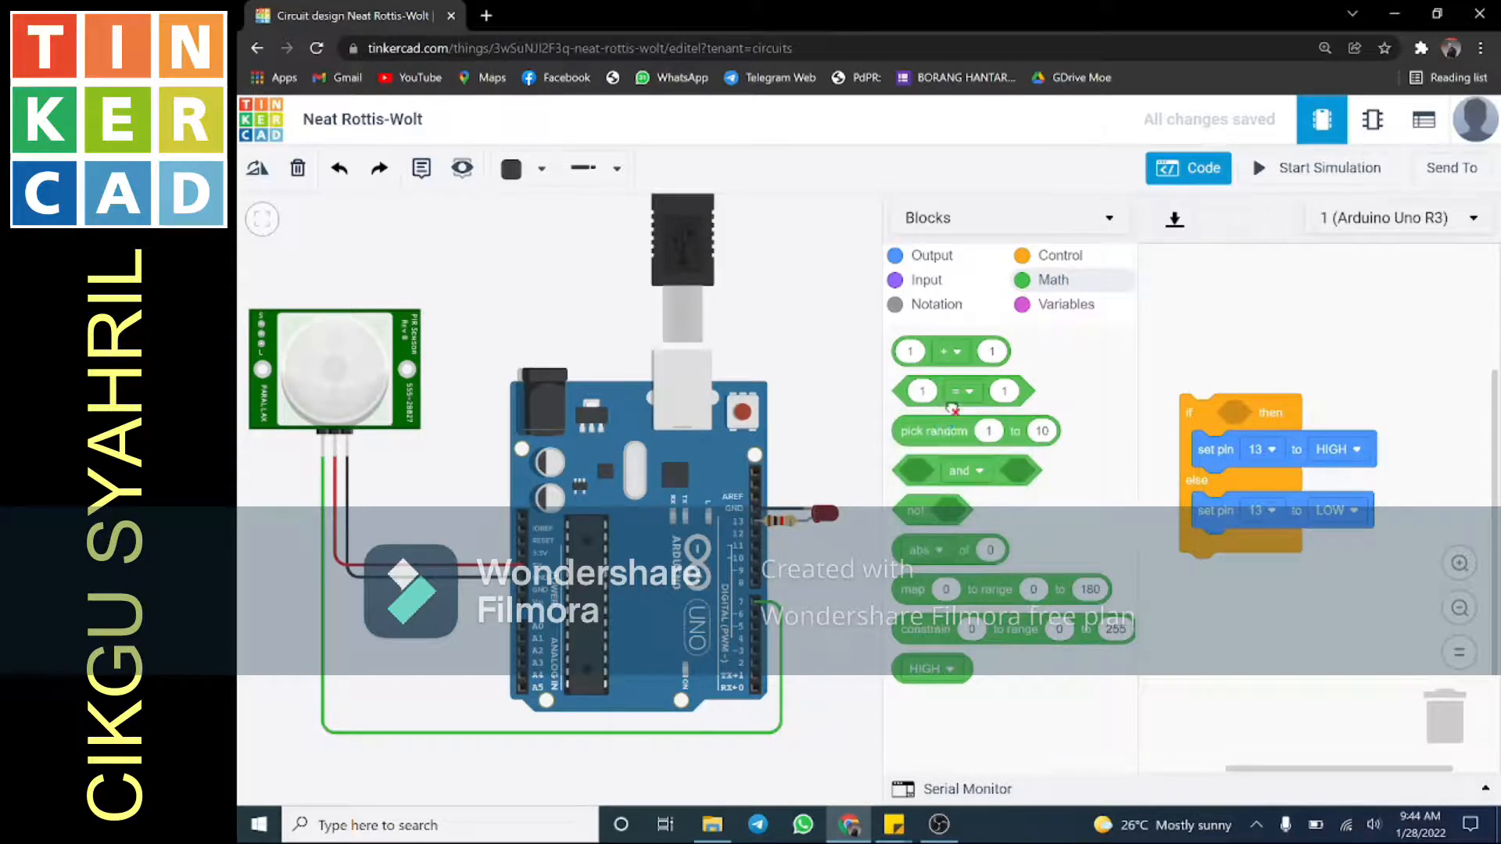
pyautogui.moveTo(952, 407); pyautogui.dragTo(1287, 411)
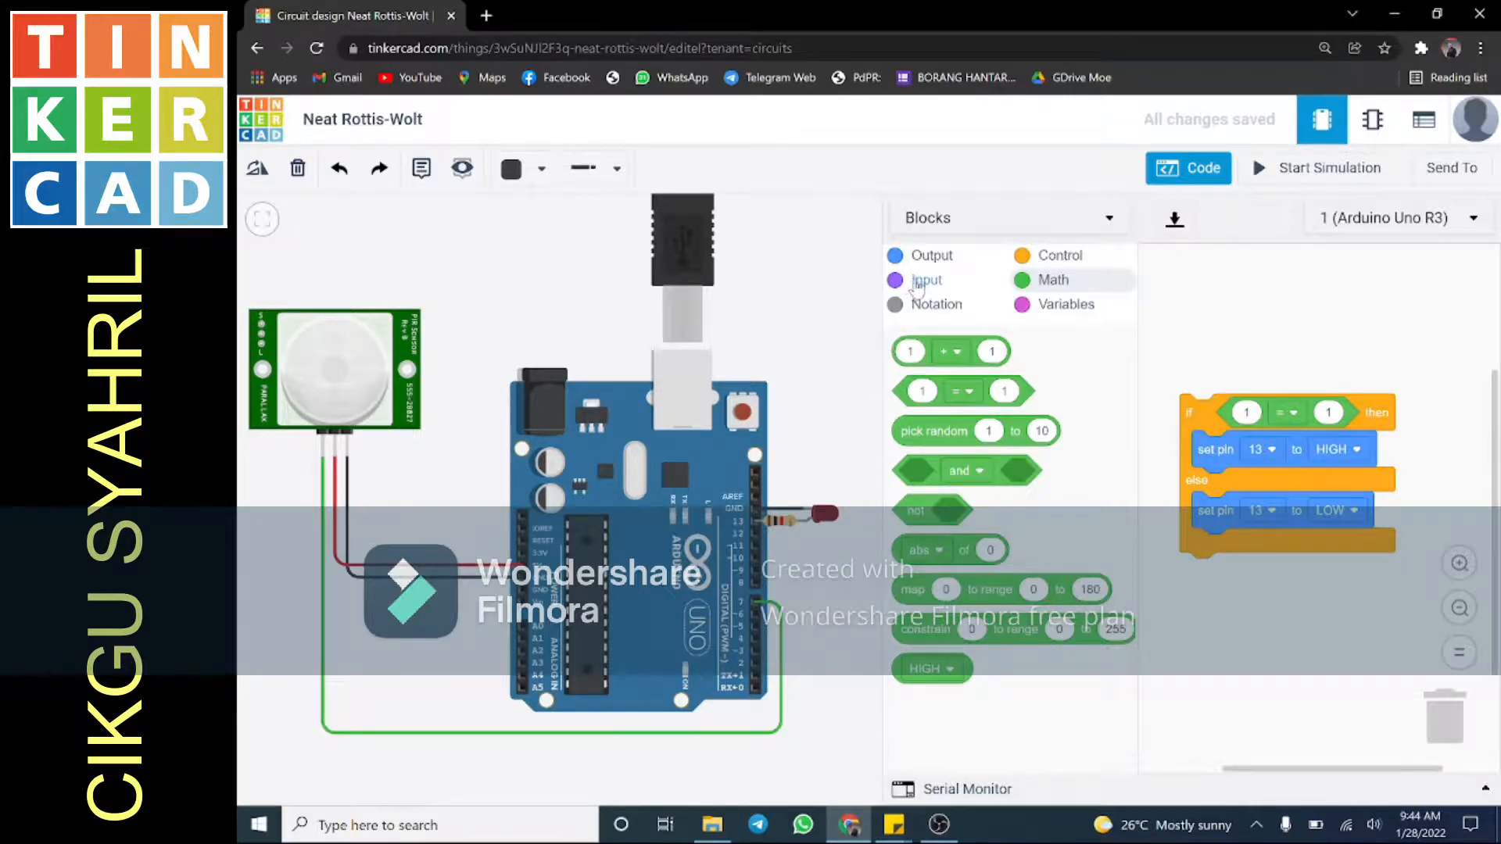
# Add a read digital pin block set to pin 7 and place it as the first operand of the equality condition.
pyautogui.click(923, 282)
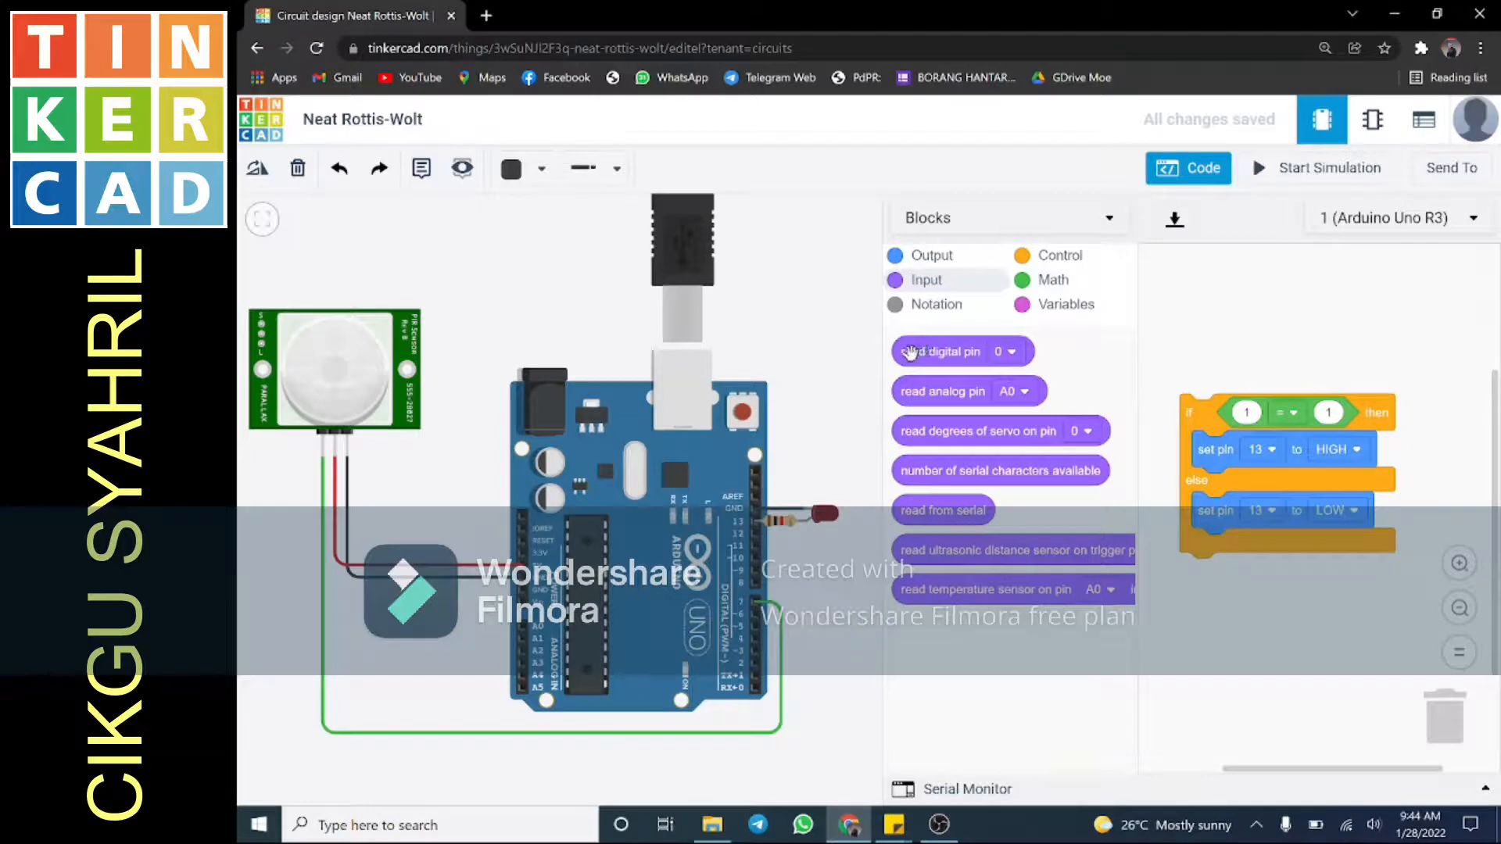
pyautogui.moveTo(911, 352); pyautogui.dragTo(1217, 317)
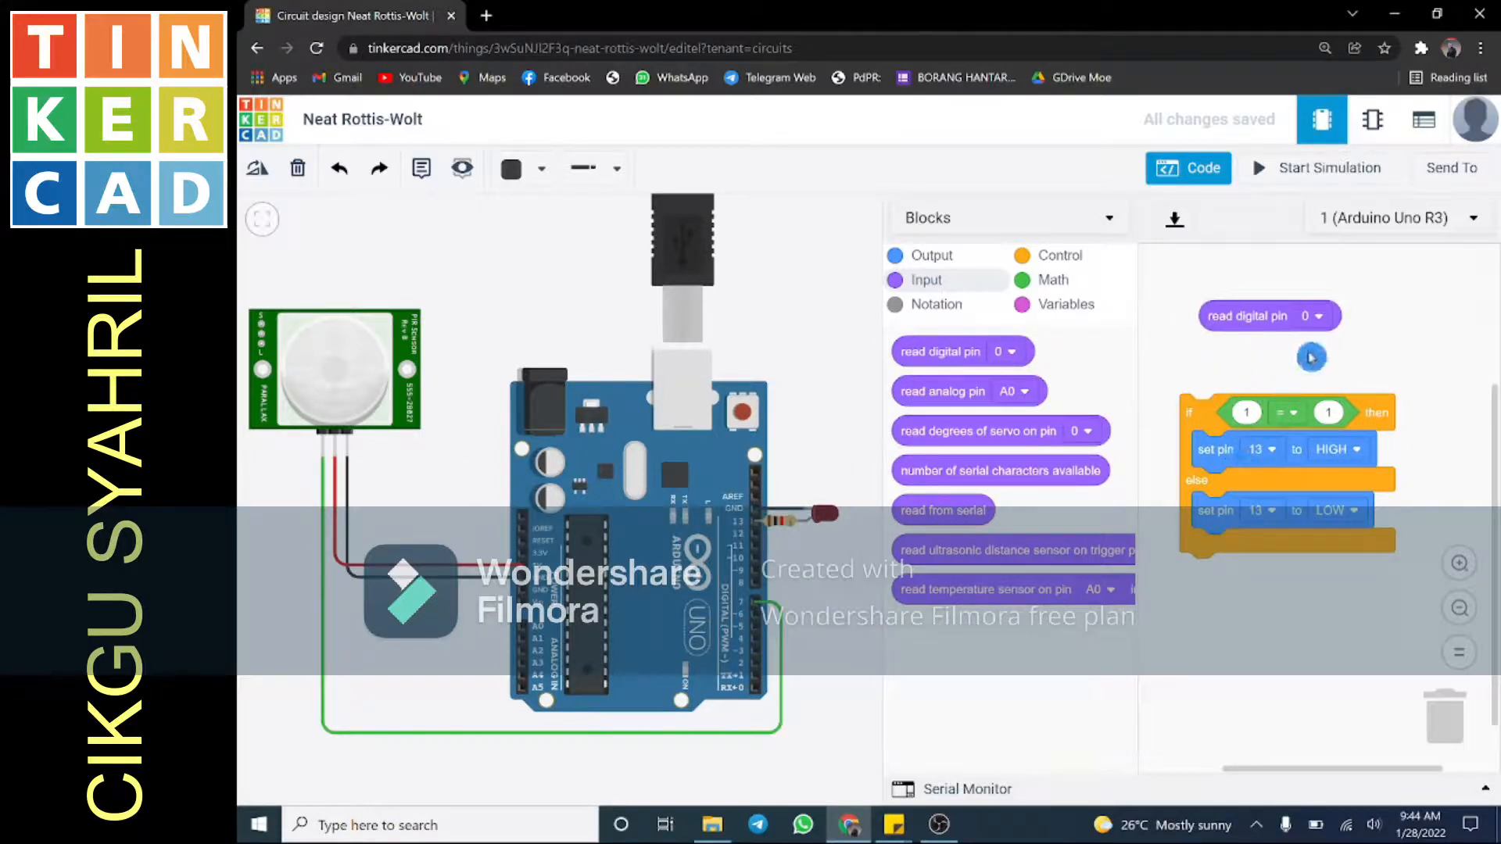
pyautogui.click(1317, 316)
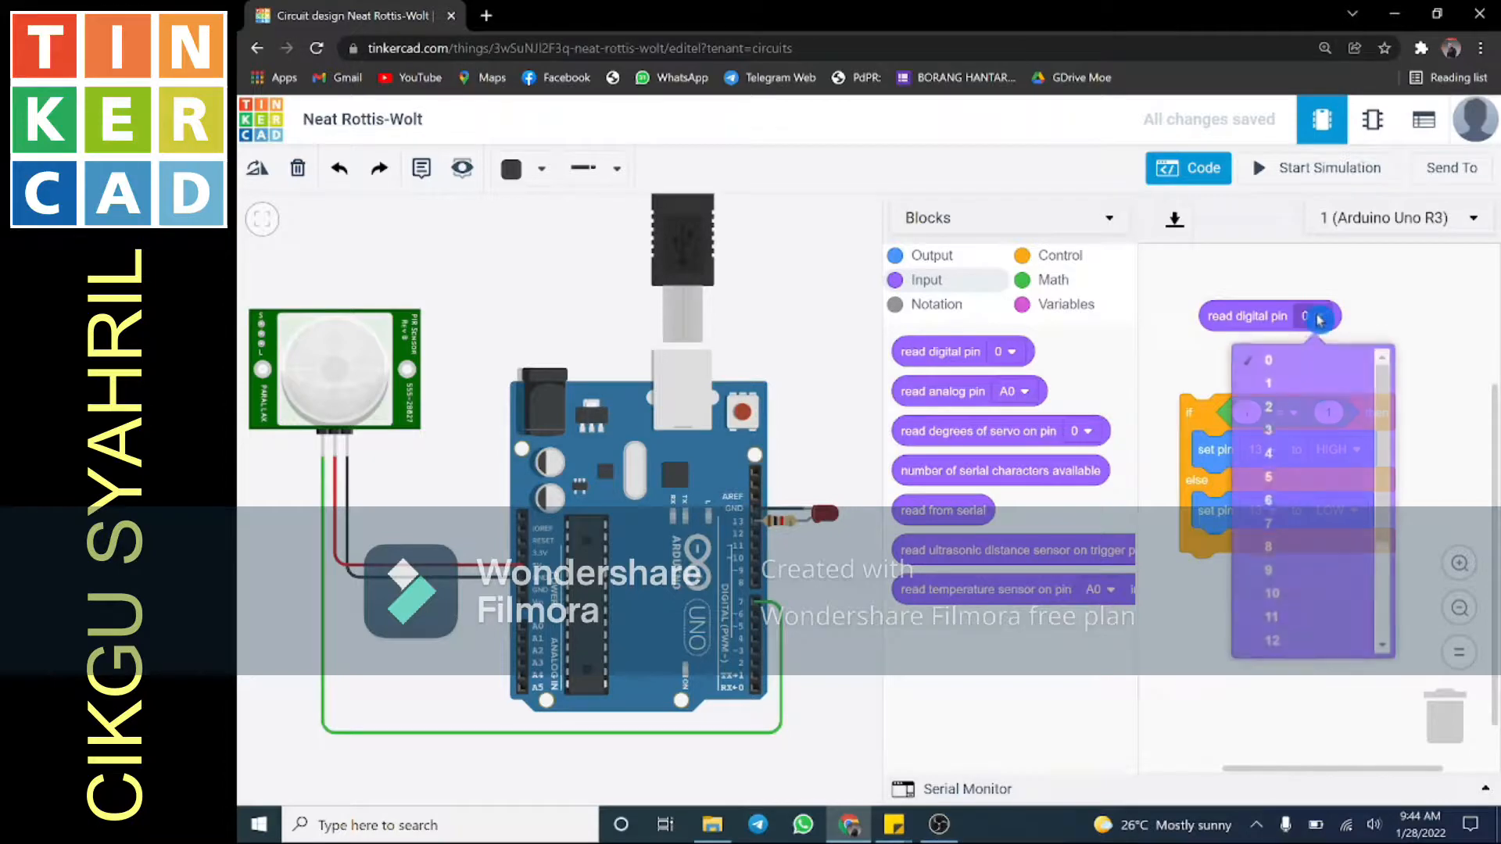
pyautogui.click(1328, 540)
pyautogui.moveTo(1220, 318); pyautogui.dragTo(1263, 416)
pyautogui.moveTo(1339, 345); pyautogui.dragTo(1311, 344)
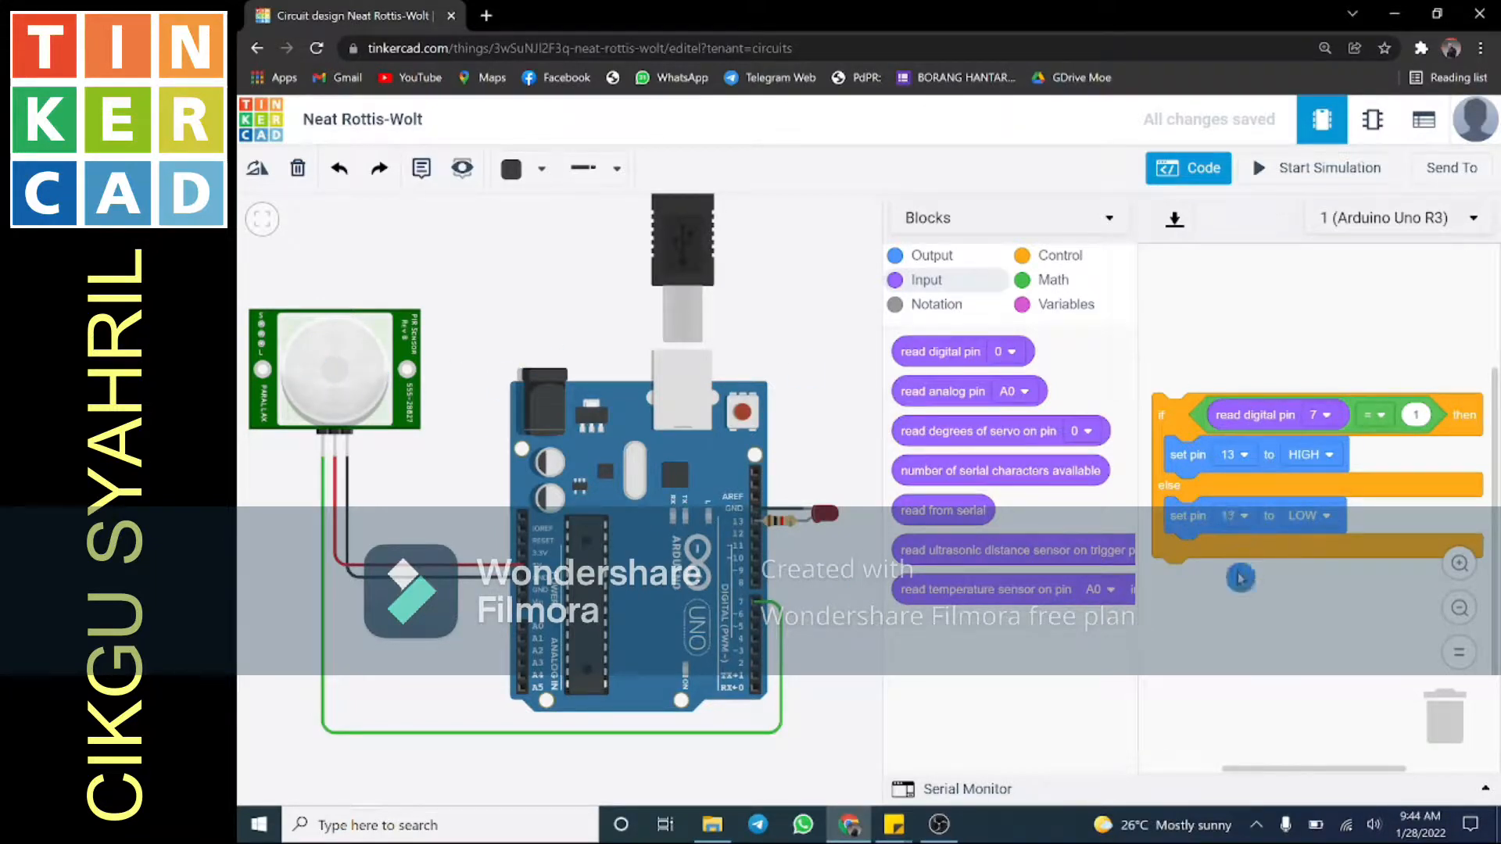
pyautogui.moveTo(1242, 582); pyautogui.dragTo(1255, 605)
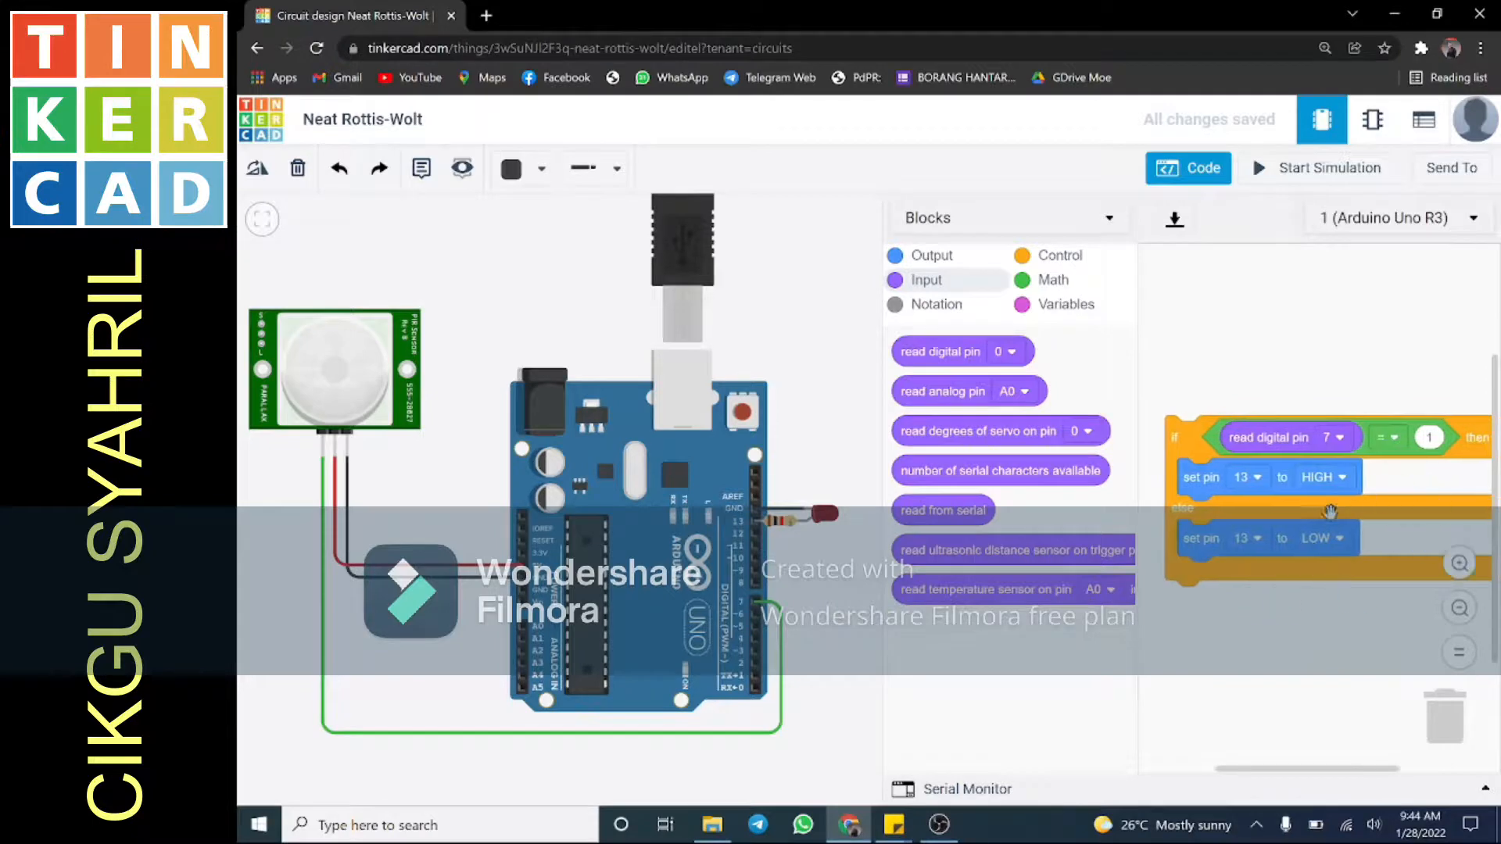
pyautogui.click(1164, 517)
# Start the simulation and select the PIR sensor to display its detection zone and movable target.
pyautogui.moveTo(810, 325); pyautogui.dragTo(831, 384)
pyautogui.click(1344, 174)
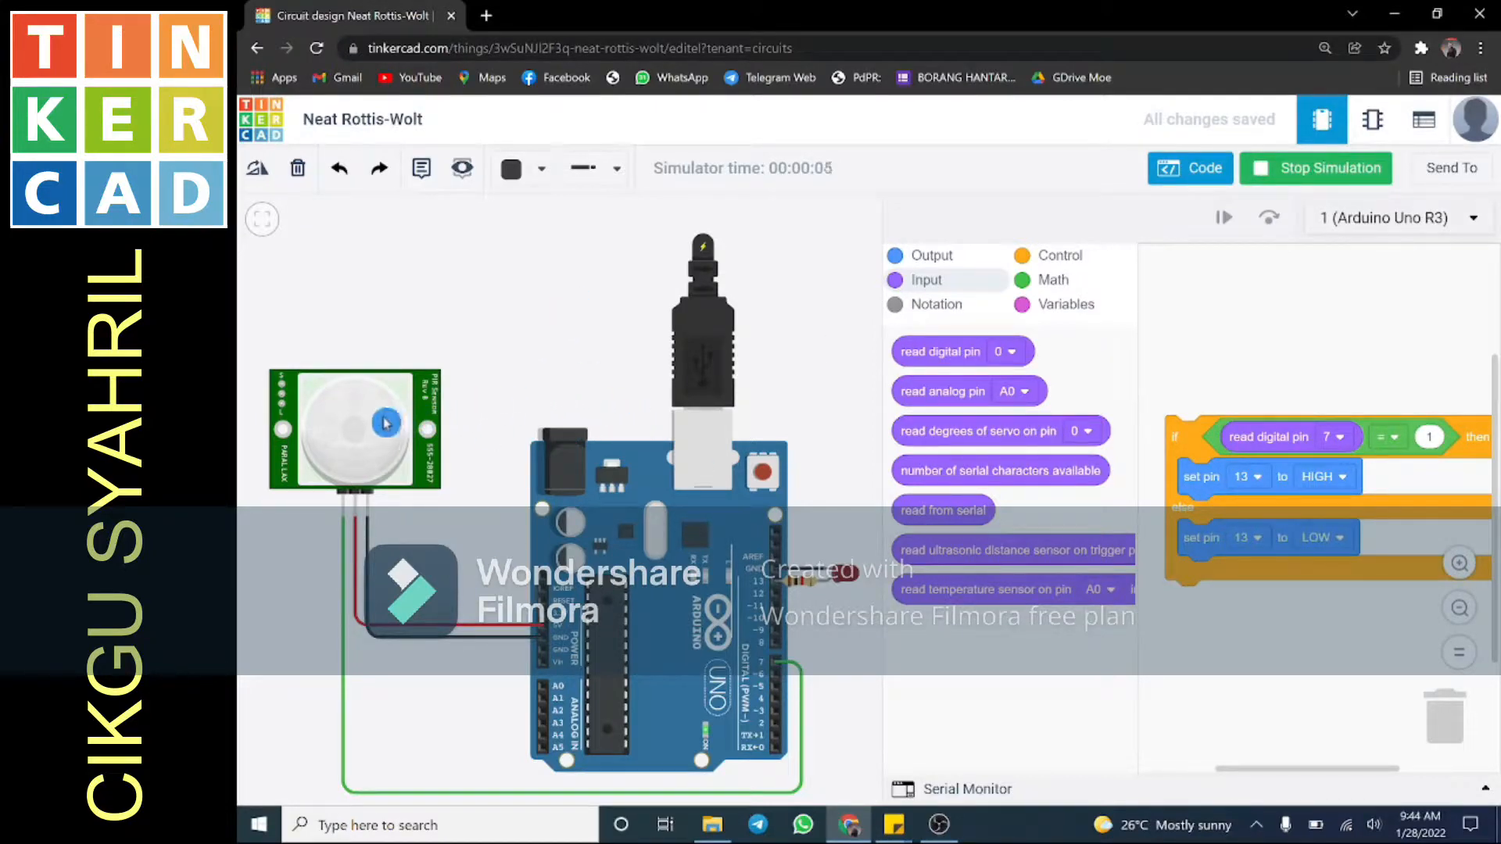
pyautogui.click(352, 426)
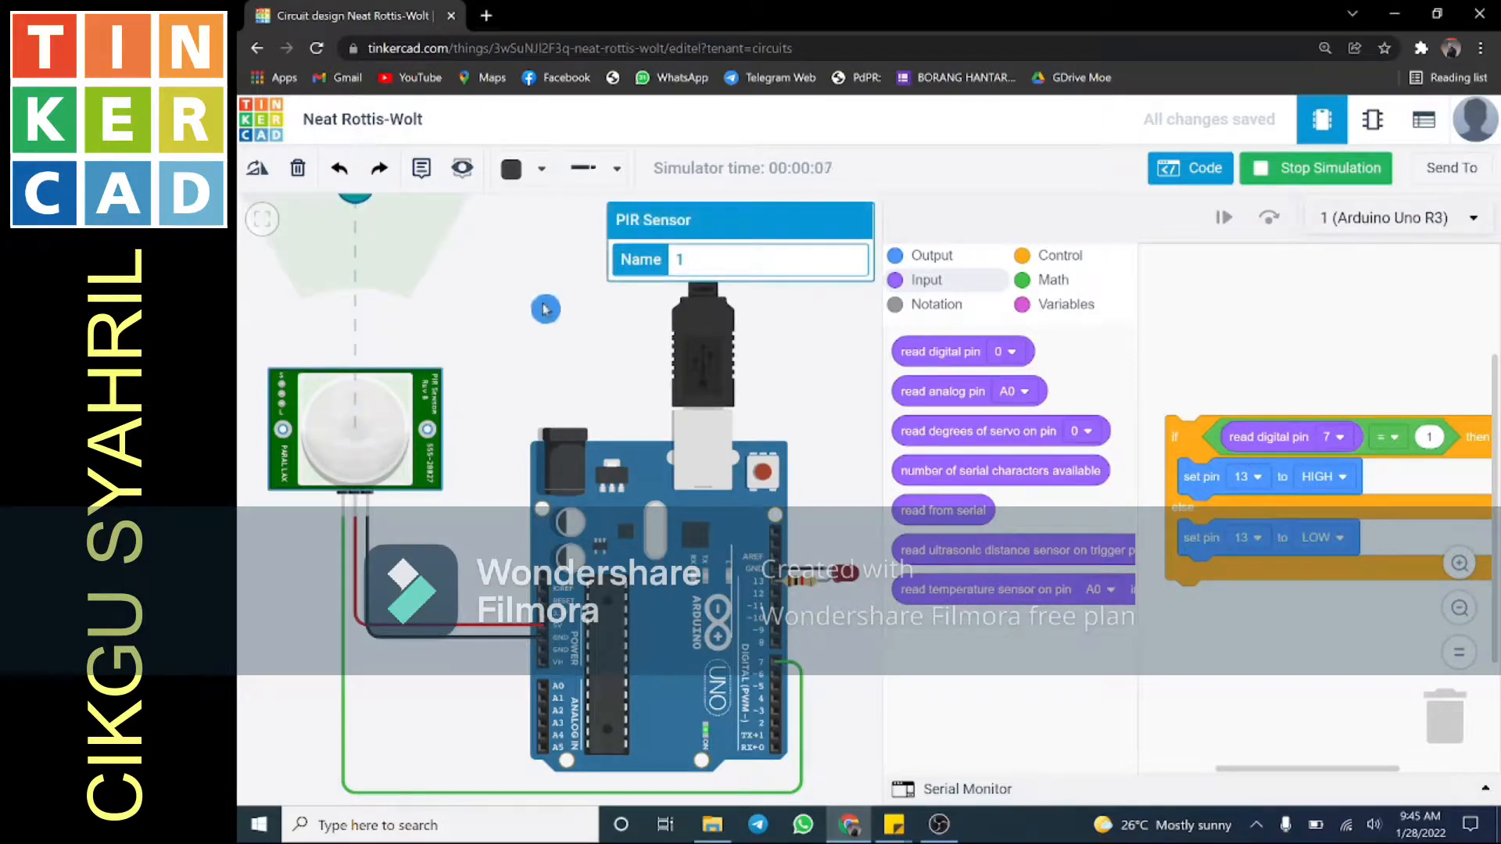
pyautogui.moveTo(549, 290); pyautogui.dragTo(542, 347)
pyautogui.click(375, 497)
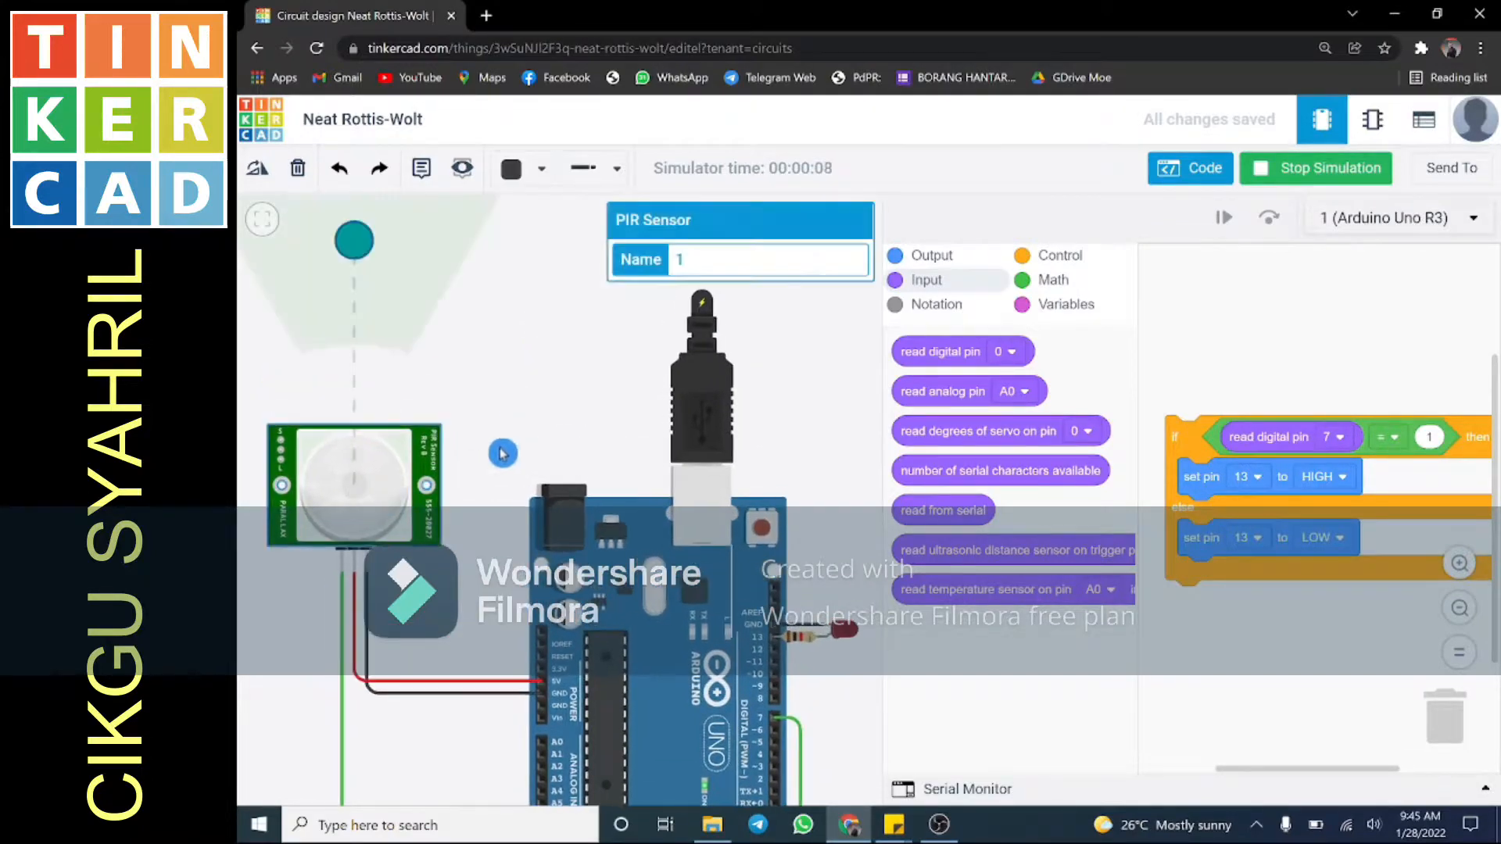
# Hide the code editor and reselect the PIR sensor to show its detection zone and target.
pyautogui.click(489, 405)
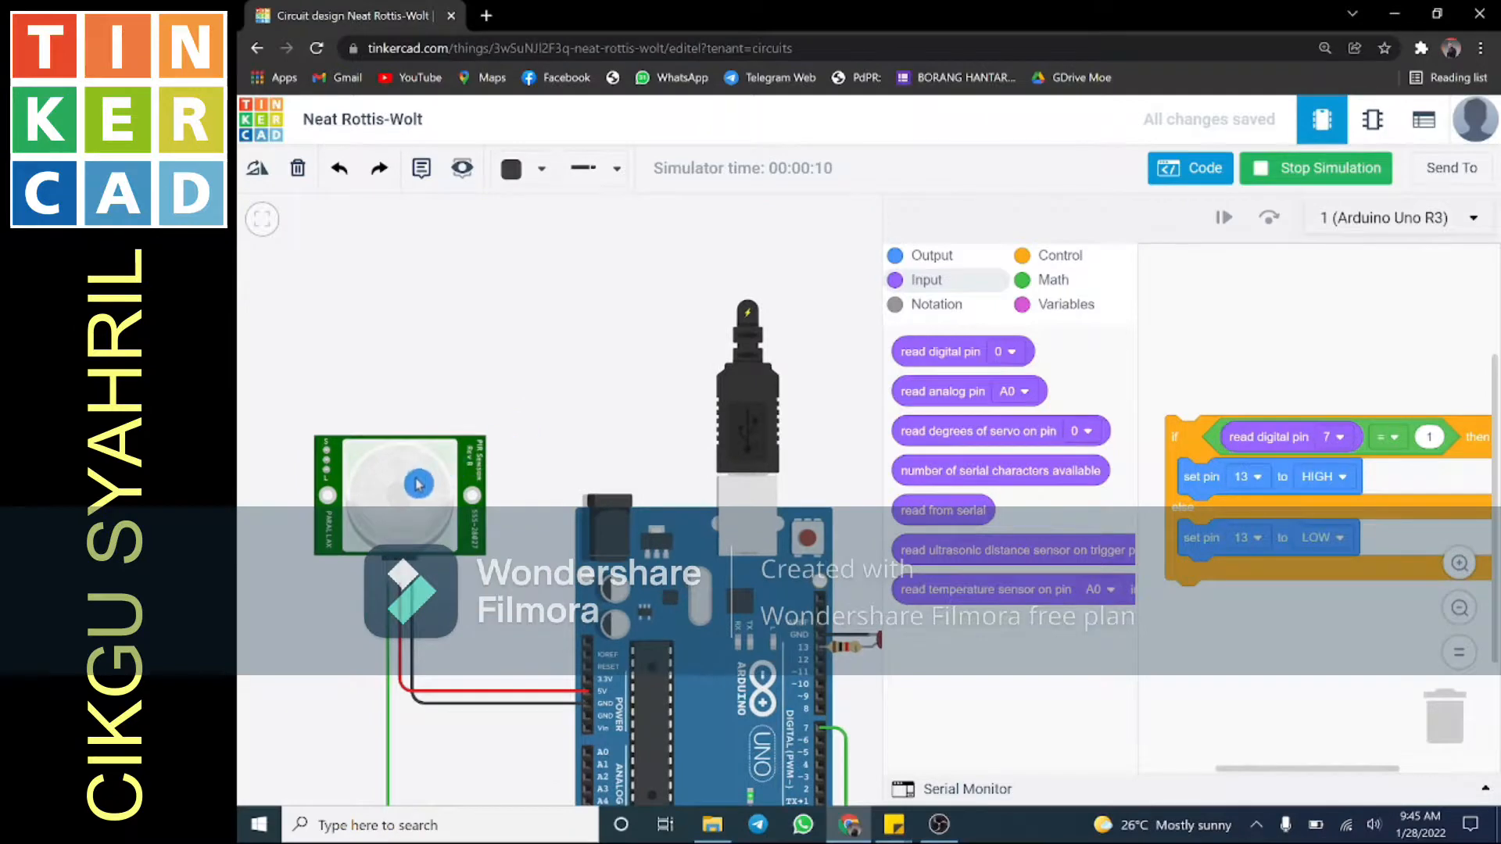
pyautogui.click(1190, 168)
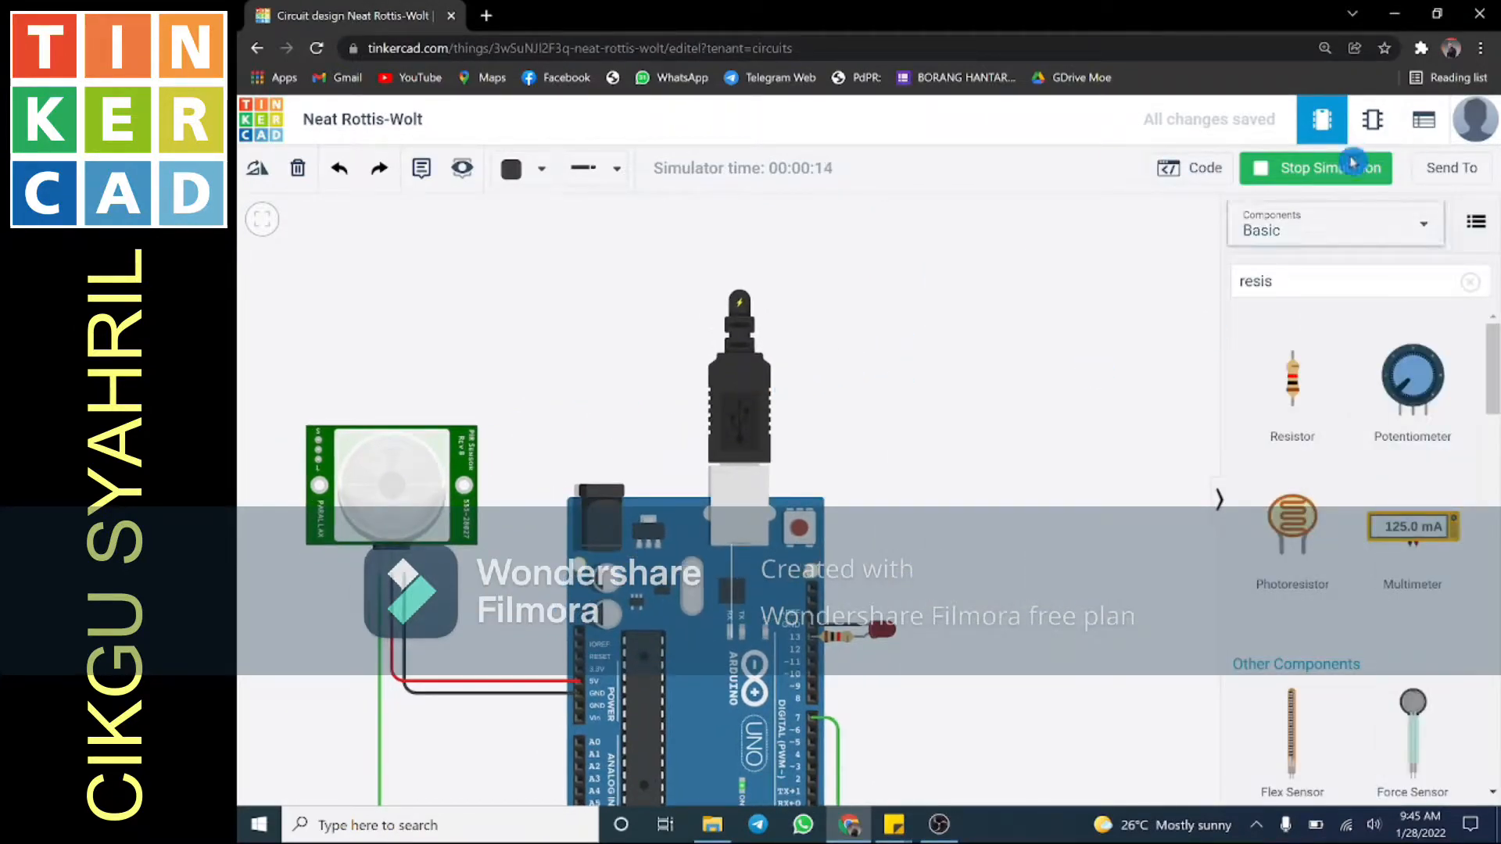
pyautogui.click(382, 495)
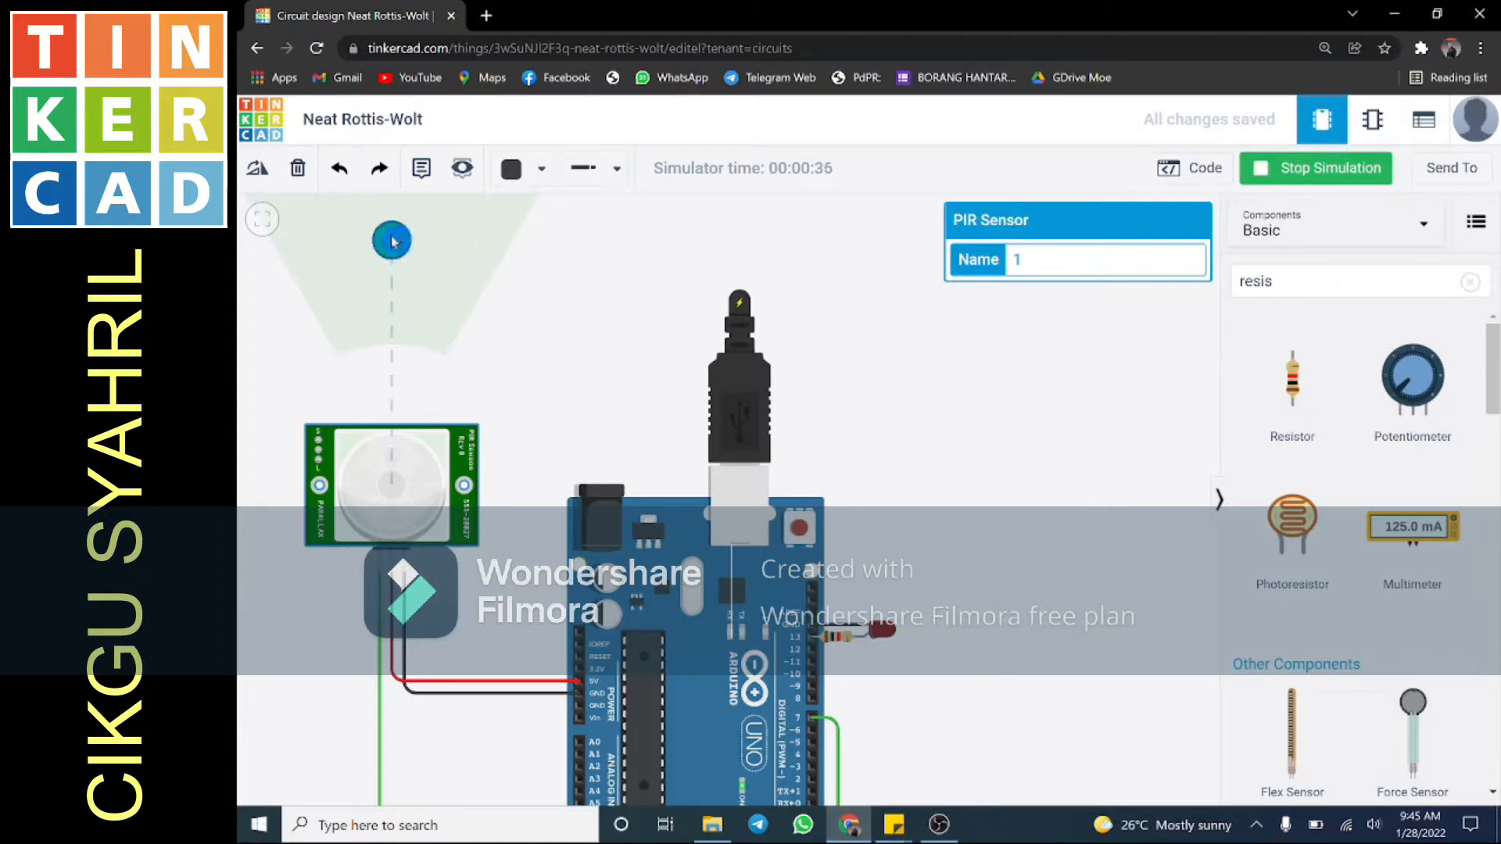
# Move the target sideways within the PIR sensor's detection zone and back to test the LED's motion response, and deselect the sensor.
pyautogui.moveTo(393, 242); pyautogui.dragTo(472, 260)
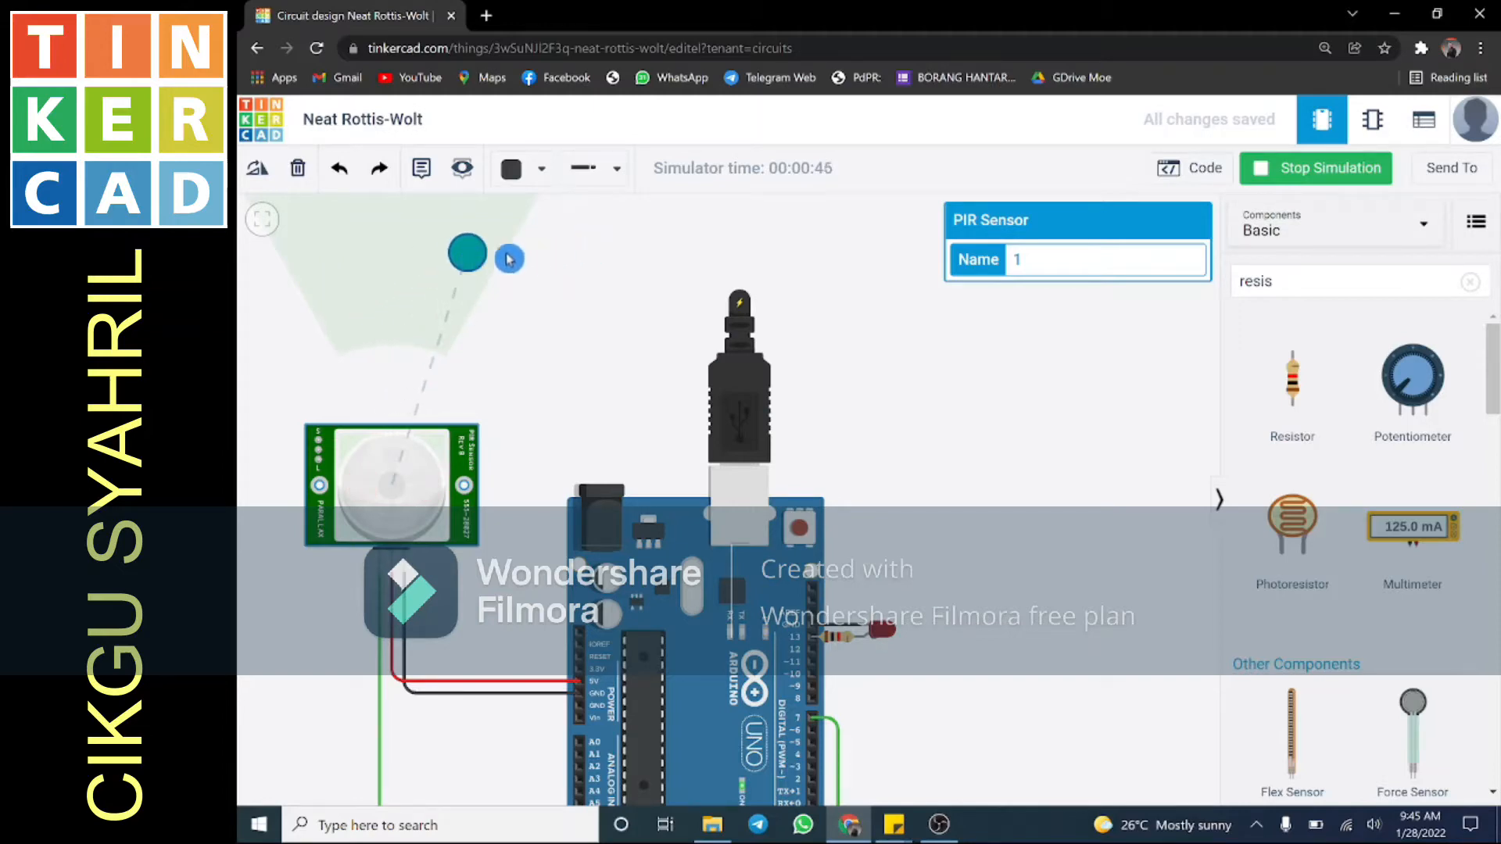
pyautogui.moveTo(469, 251); pyautogui.dragTo(382, 249)
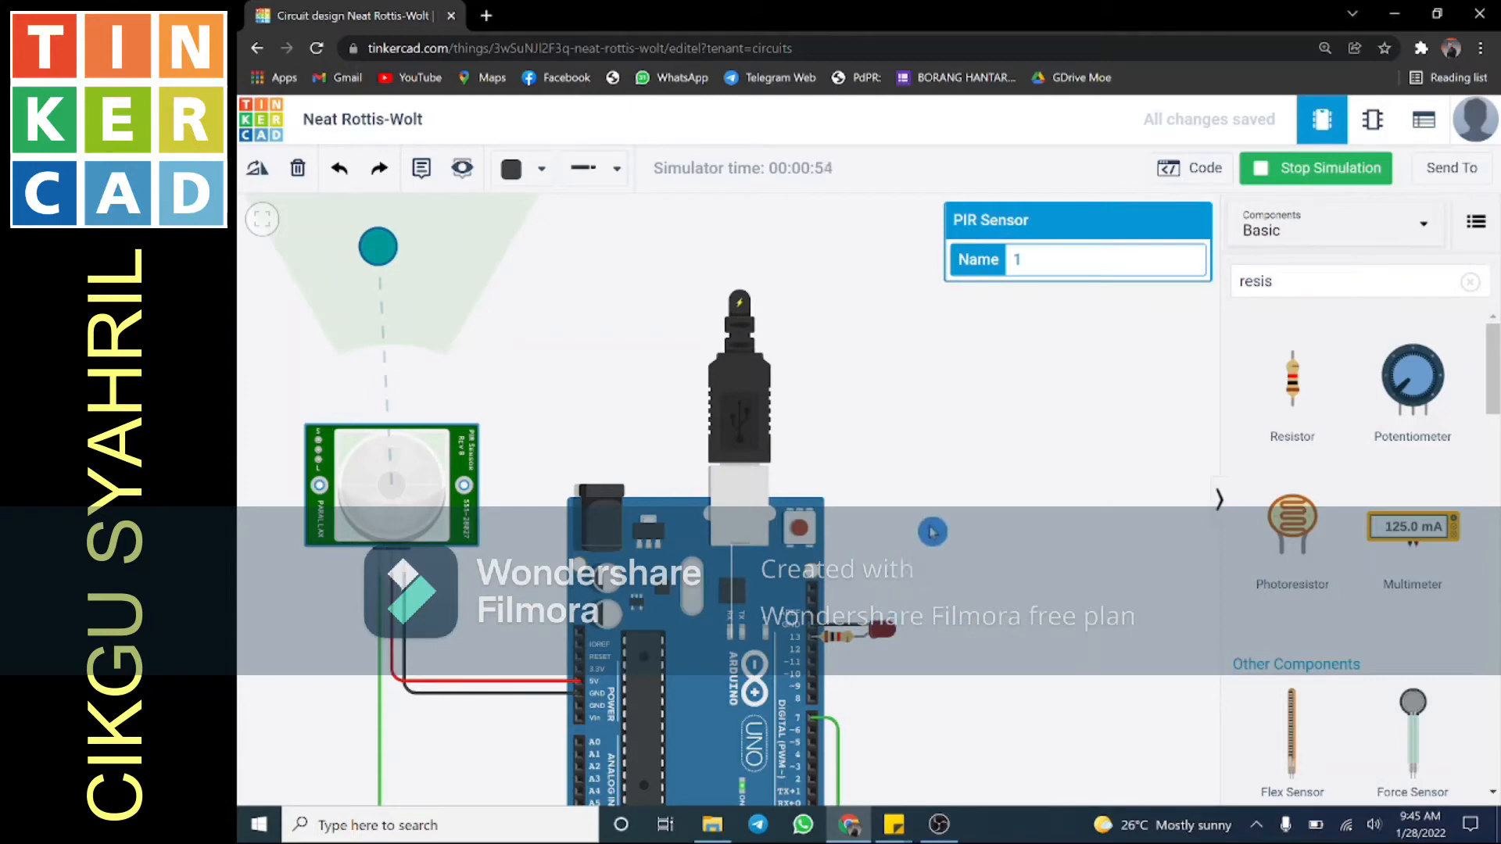
pyautogui.scroll(-2, 964, 542)
pyautogui.moveTo(988, 557); pyautogui.dragTo(943, 528)
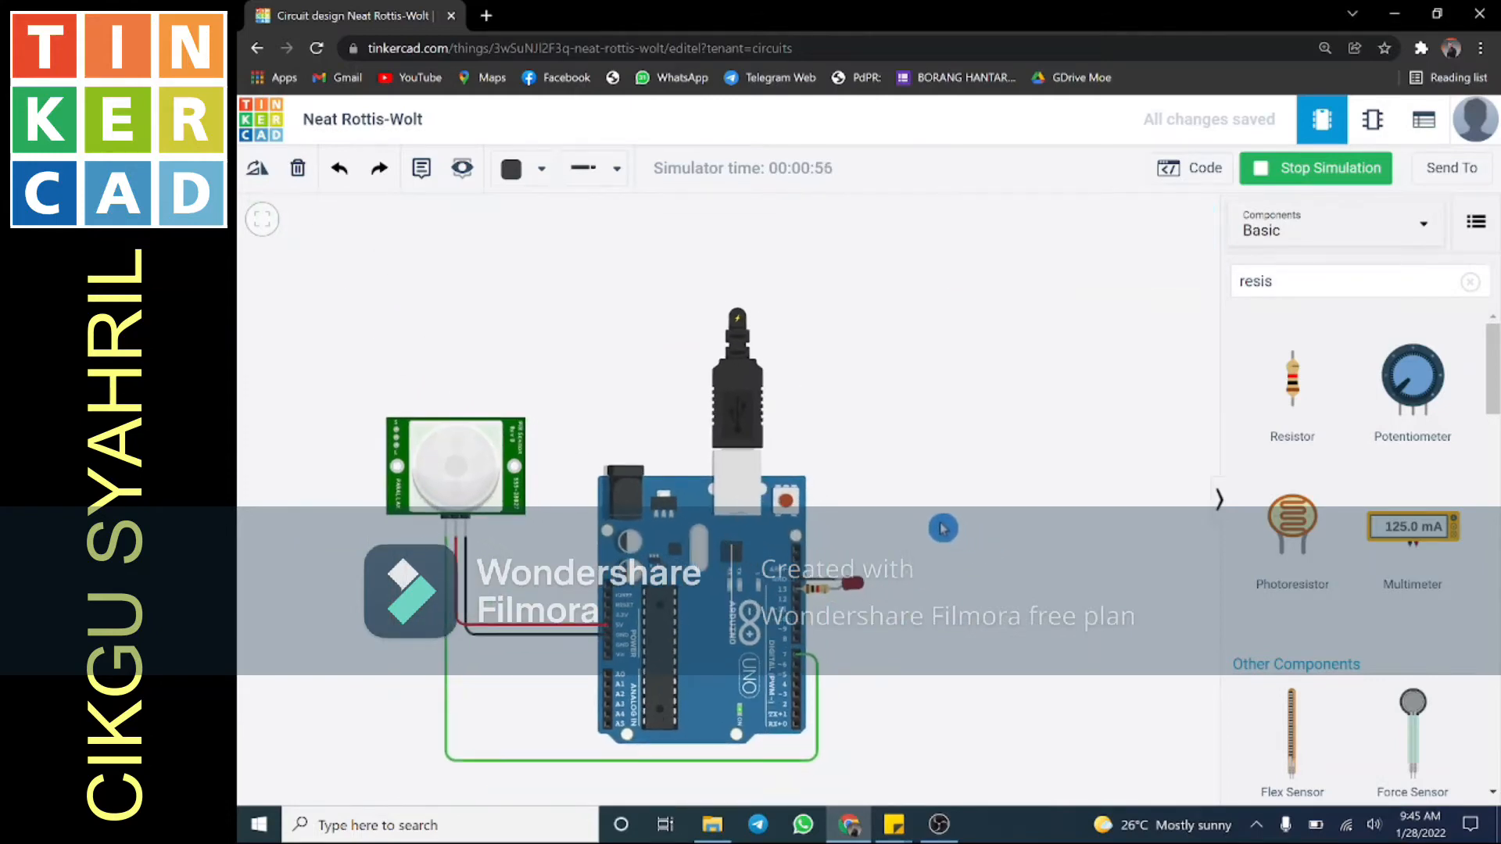